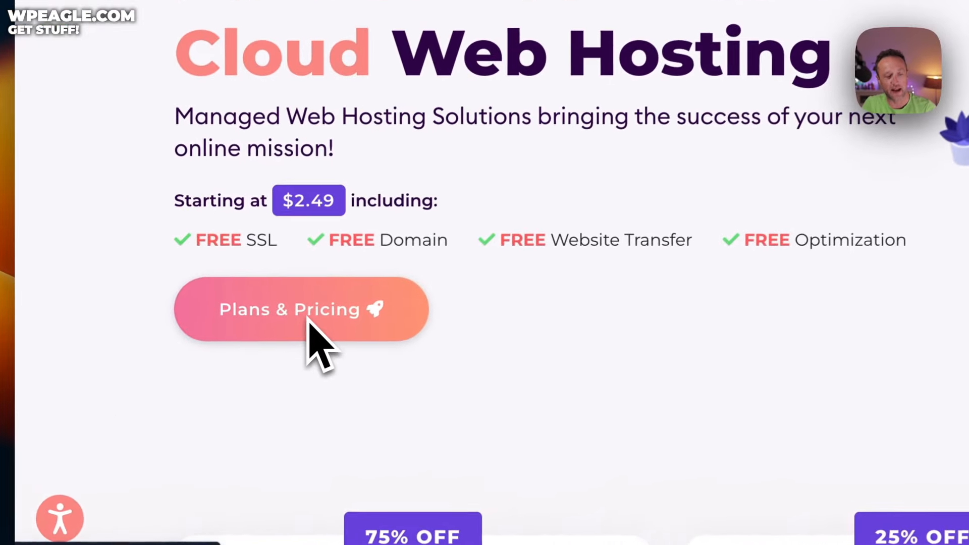
Step: Go to the Pricing page and scroll to the Start Dock, Web Warp and Speed Reaper plans
left_click(174, 409)
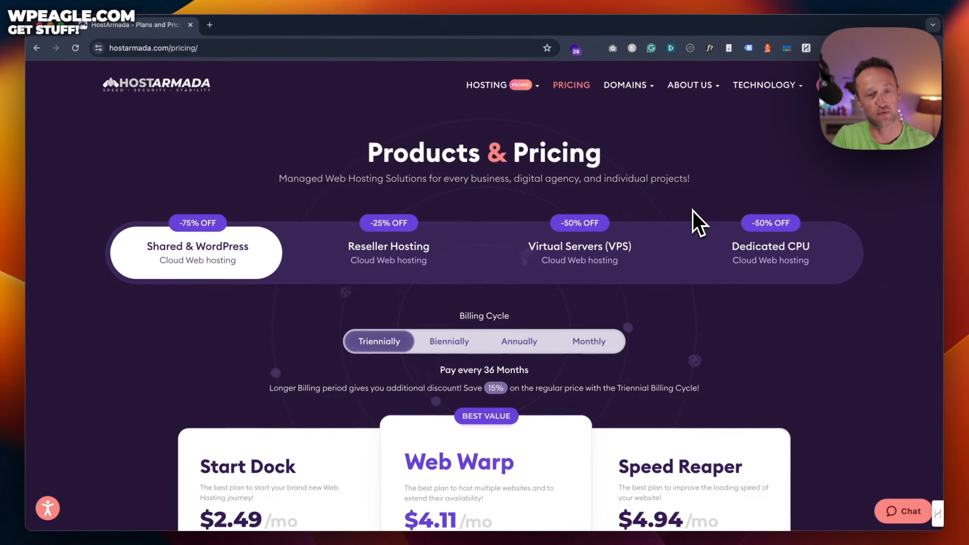
scroll(693, 210, "down", 2)
scroll(693, 210, "down", 5)
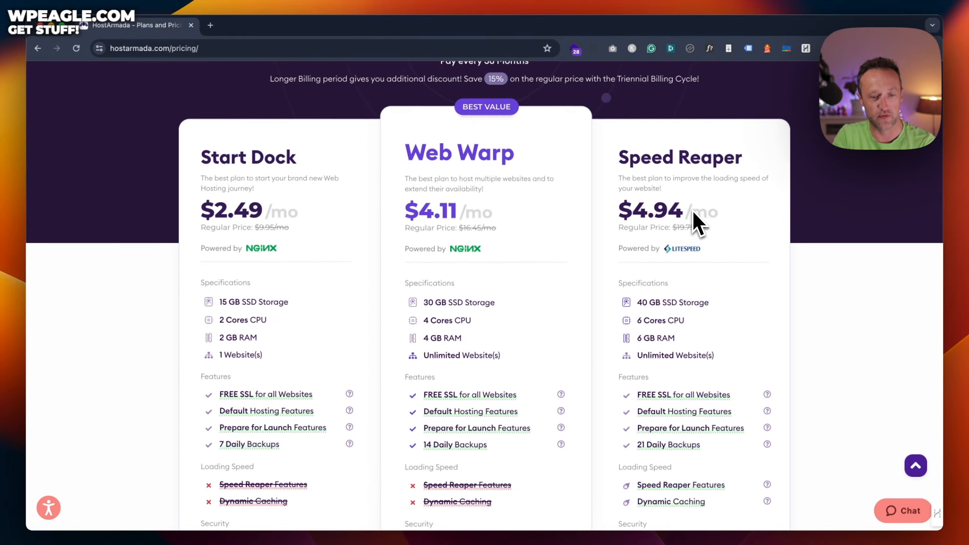
scroll(693, 212, "down", 1)
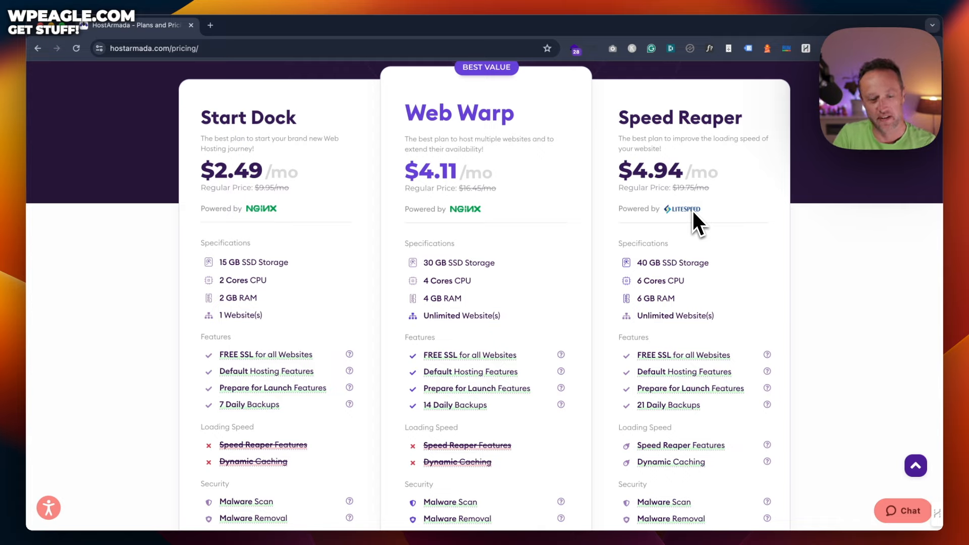
scroll(485, 180, "down", 3)
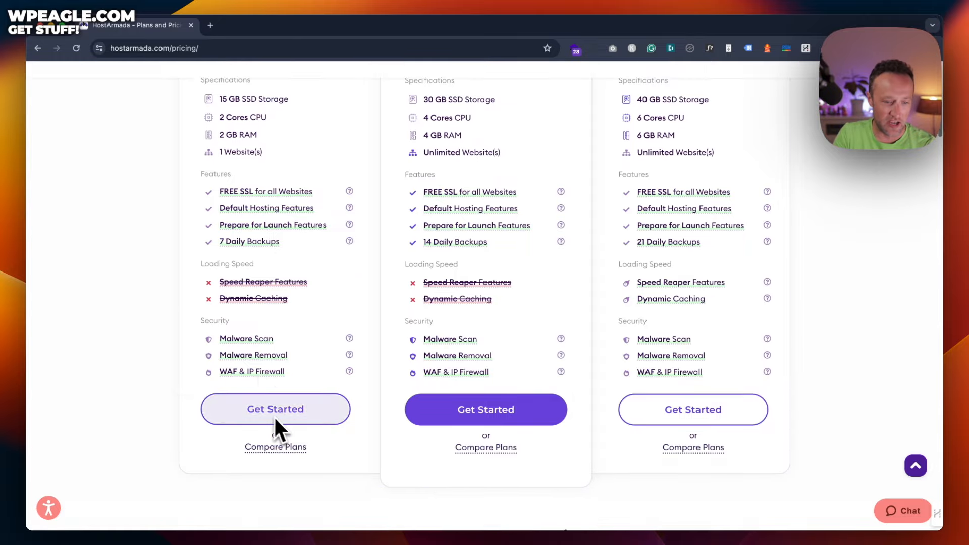
scroll(281, 429, "up", 3)
scroll(282, 429, "down", 3)
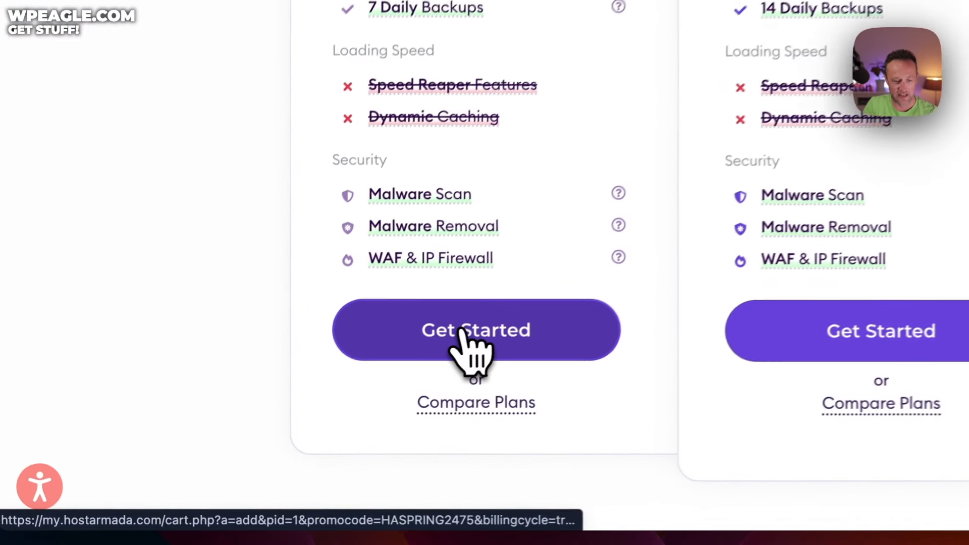
Step: Order the Start Dock plan and, after trying the existing-domain option, choose Register a new domain
left_click(326, 398)
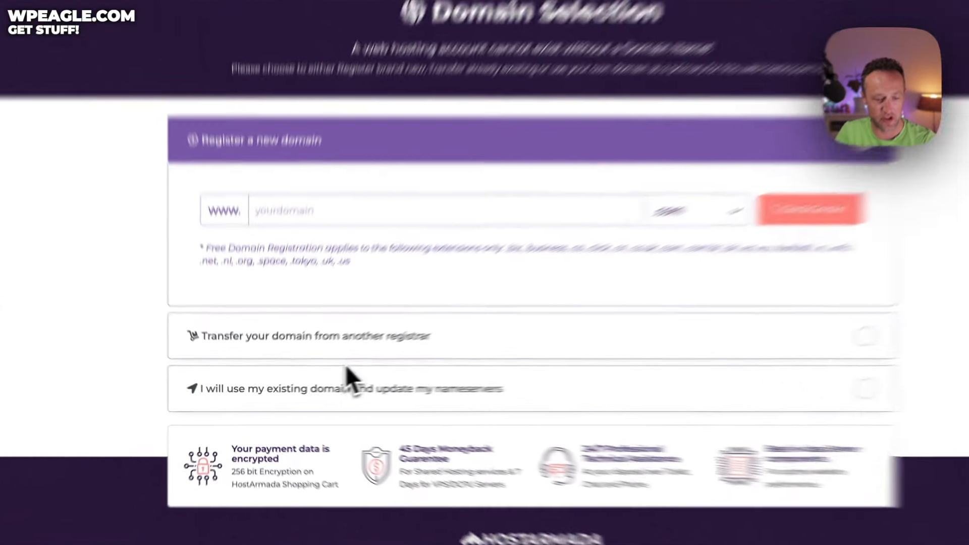
left_click(333, 460)
left_click(382, 242)
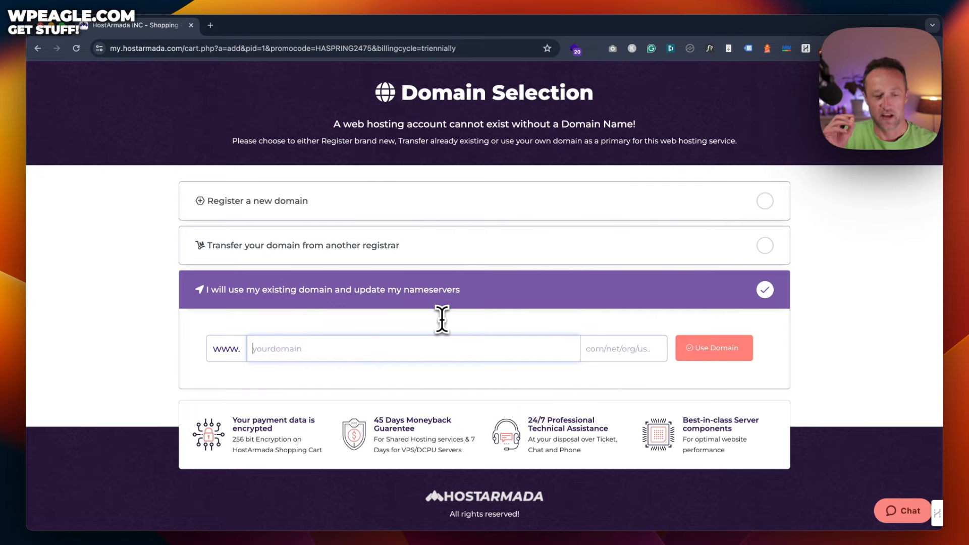
left_click(460, 203)
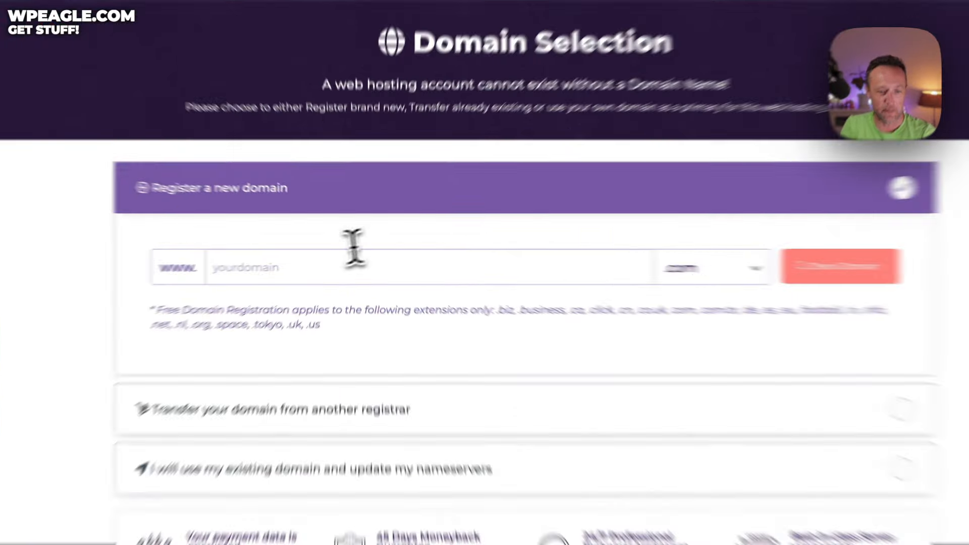
Step: Enter wpeagleproductreview as the new domain name, keeping the .com extension
left_click(330, 260)
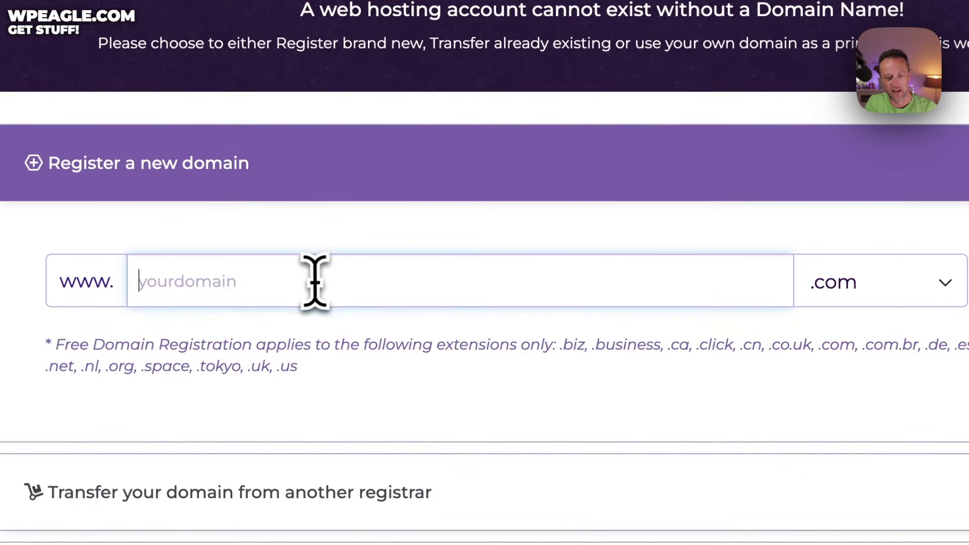
left_click(842, 283)
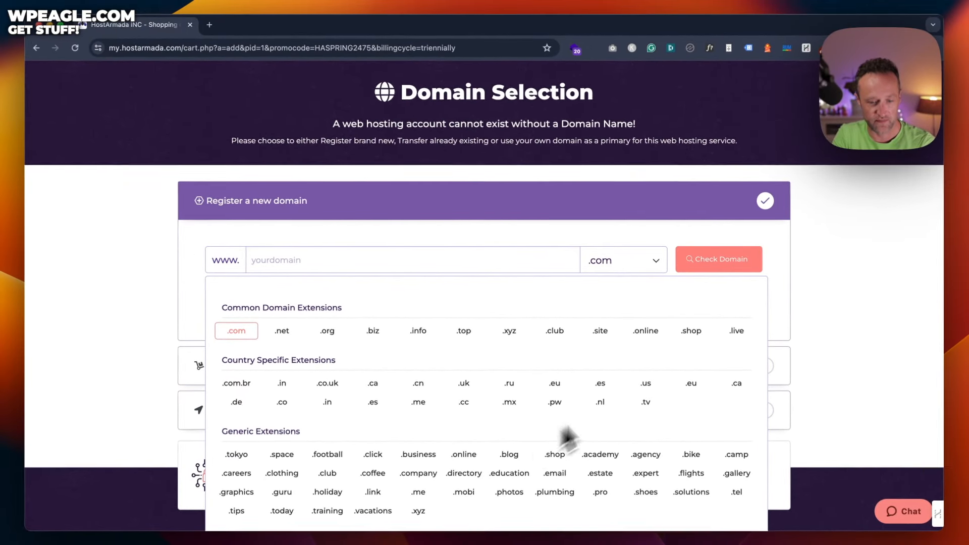
left_click(513, 262)
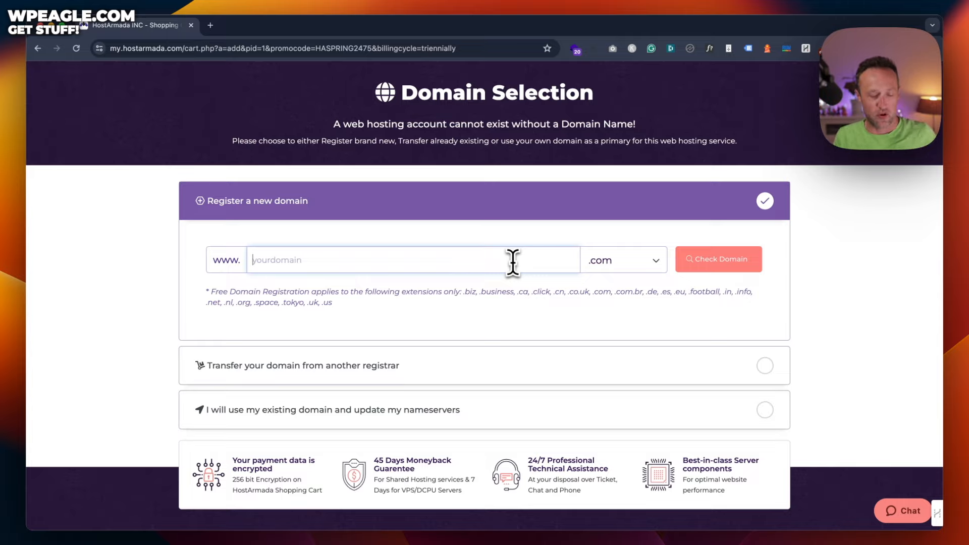
type("wpeagle")
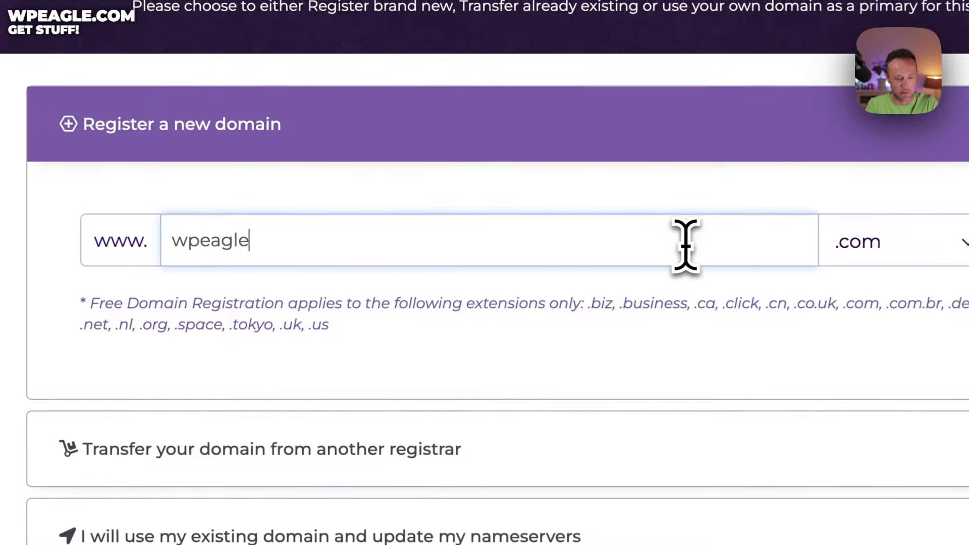
type("product")
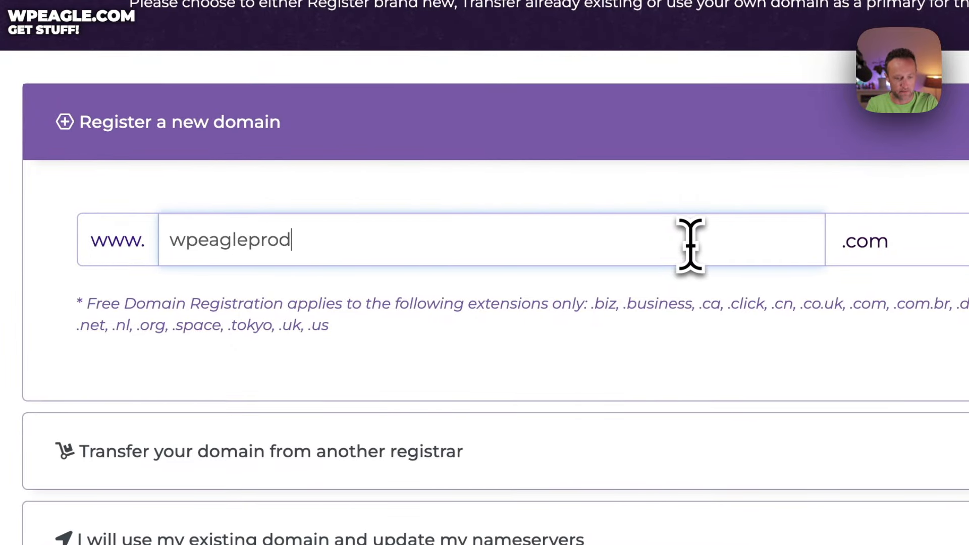
type("review")
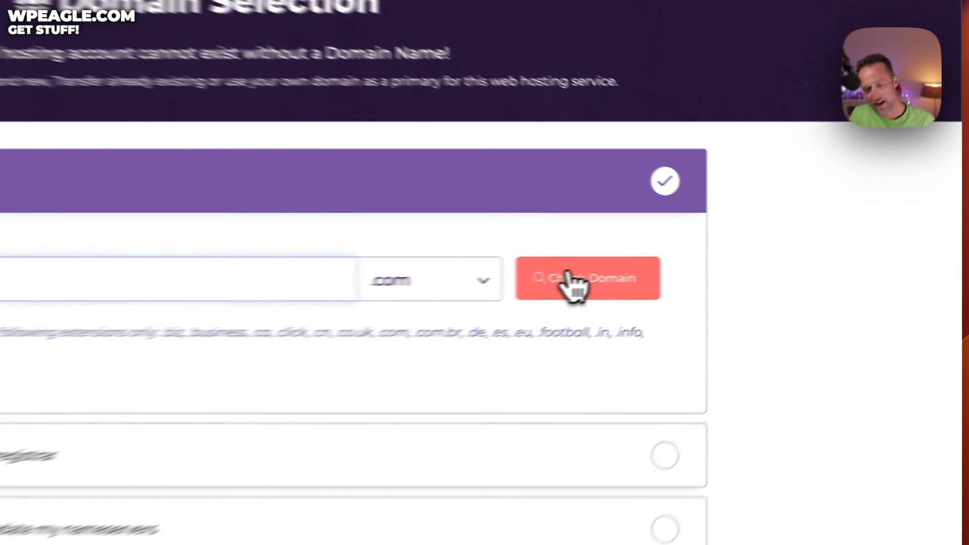
Step: Confirm wpeagleproductreview.com is available, keep the free 1-year registration, and continue to Product configuration
left_click(708, 258)
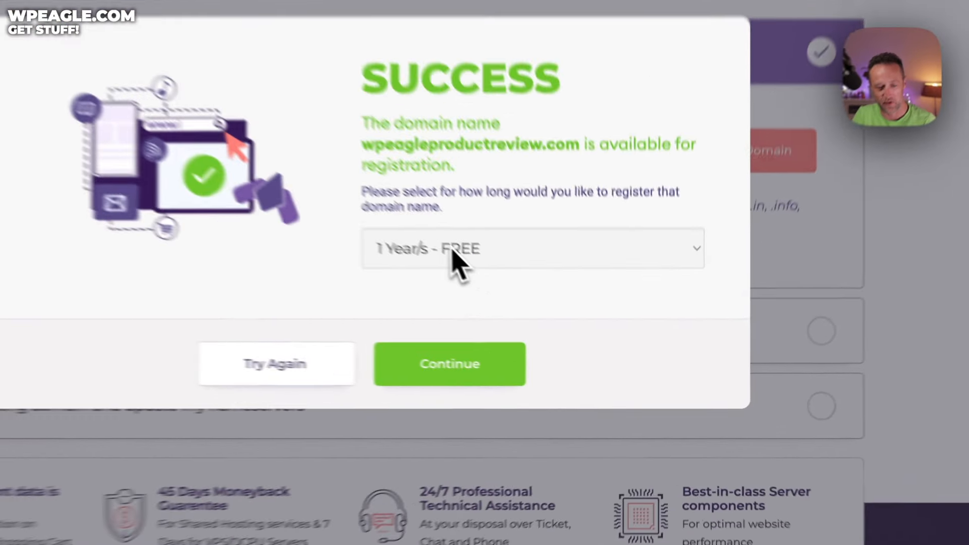
left_click(554, 317)
left_click(432, 225)
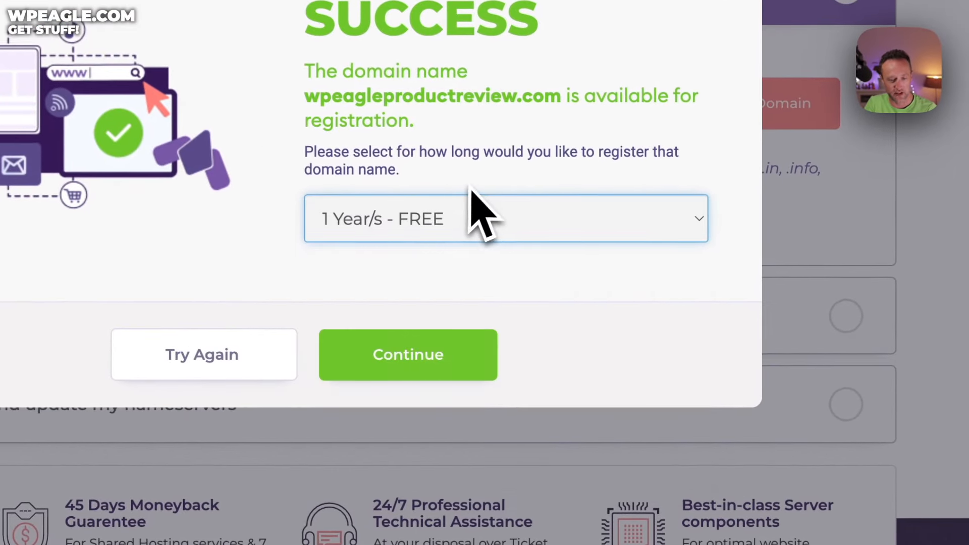
left_click(422, 366)
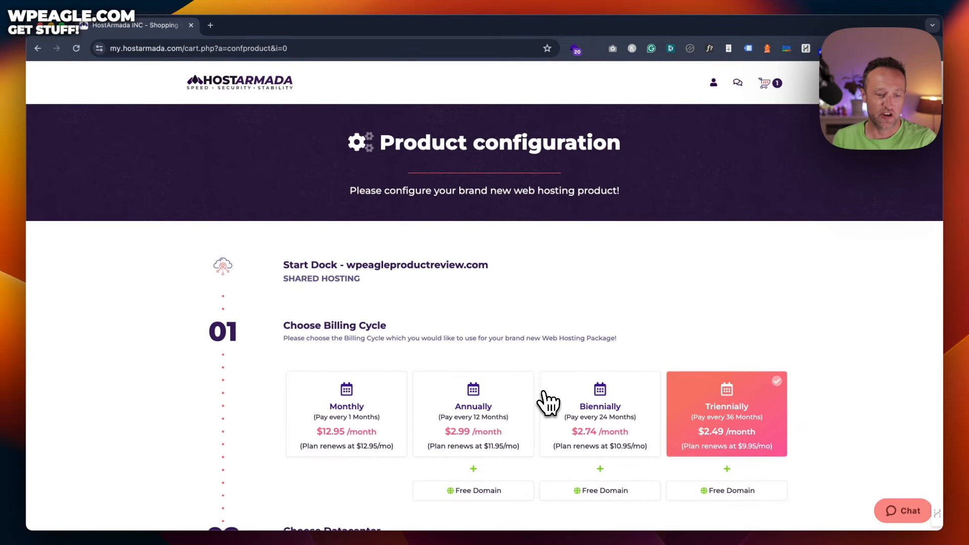
scroll(556, 385, "down", 3)
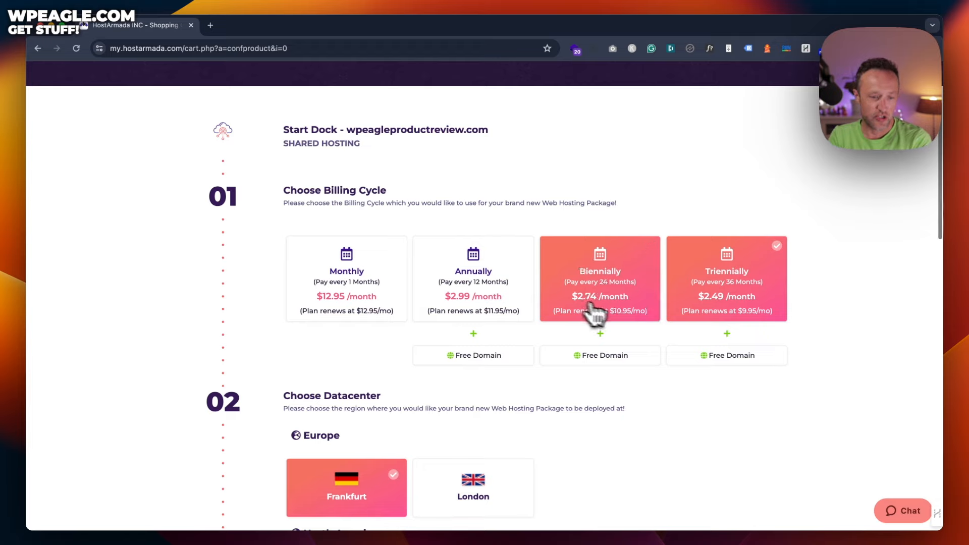
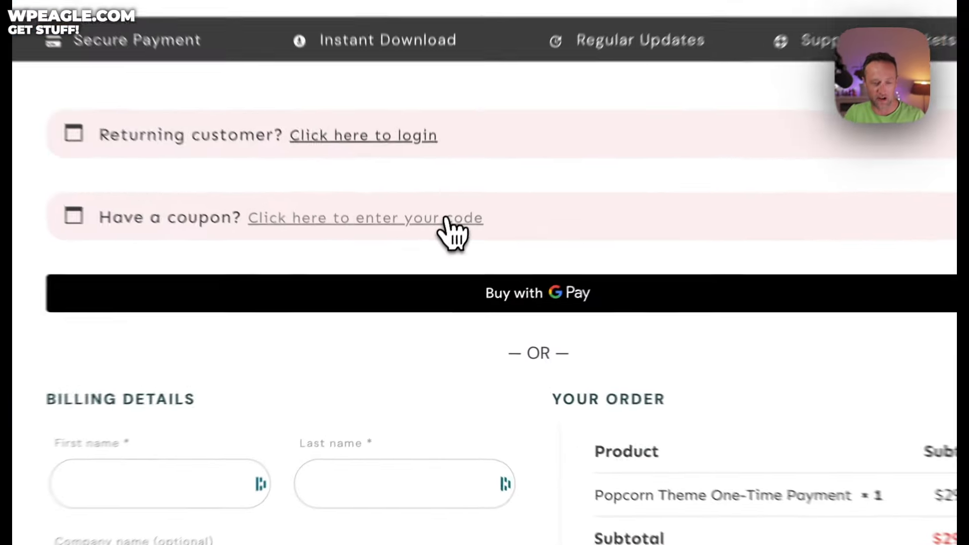
Step: Apply the productreview coupon for $44.85 off, bringing the total to $304.98
left_click(446, 220)
left_click(377, 366)
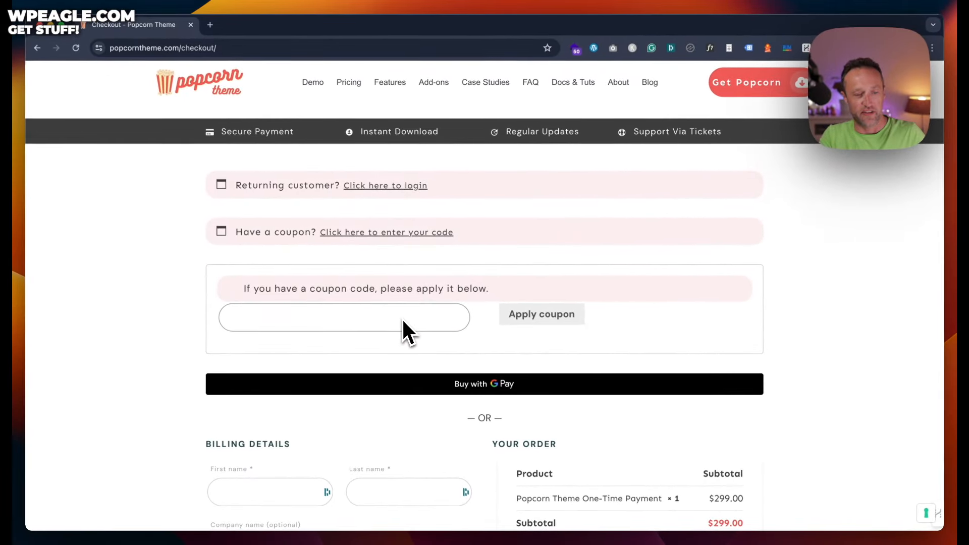
type("productre")
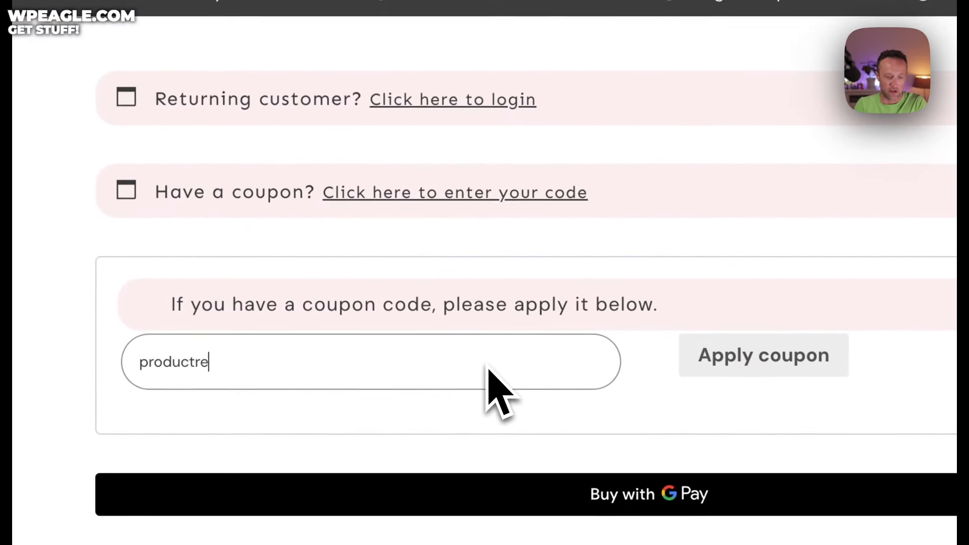
type("view")
left_click(757, 353)
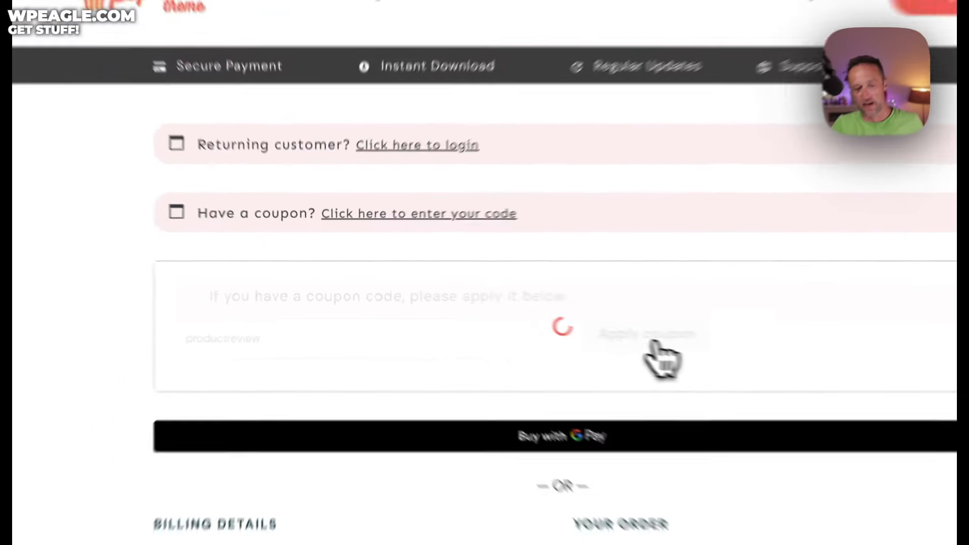
scroll(584, 298, "down", 5)
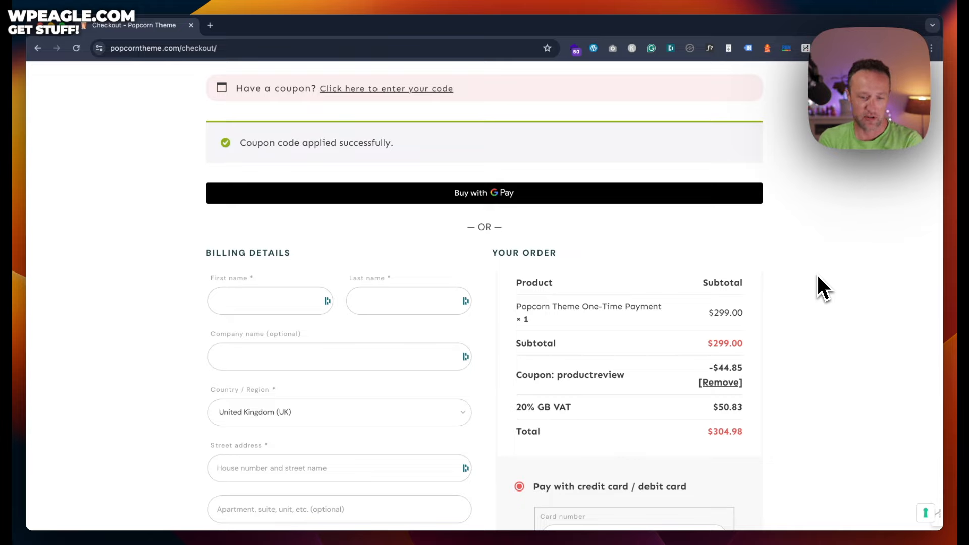
Step: Set the billing country to United Arab Emirates
scroll(559, 249, "down", 2)
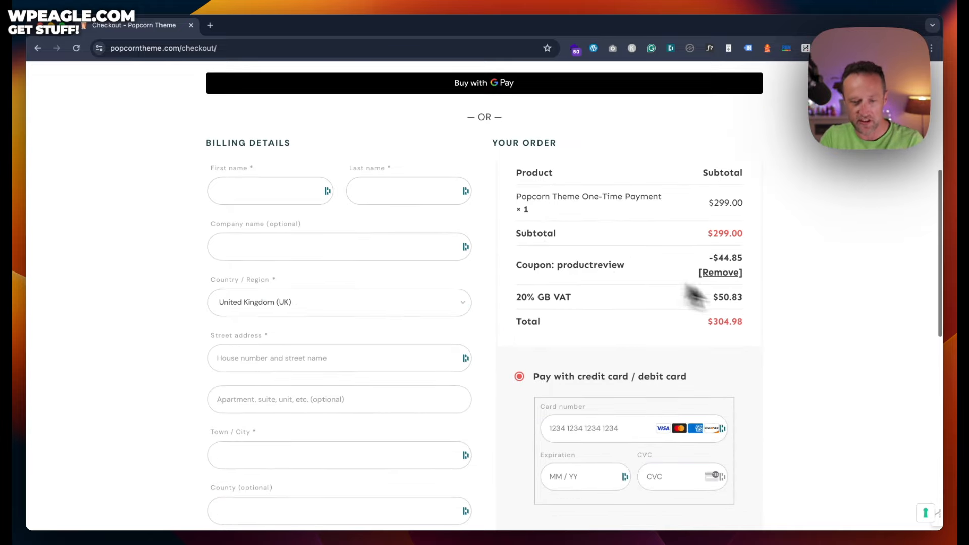
scroll(674, 296, "up", 2)
scroll(675, 296, "down", 1)
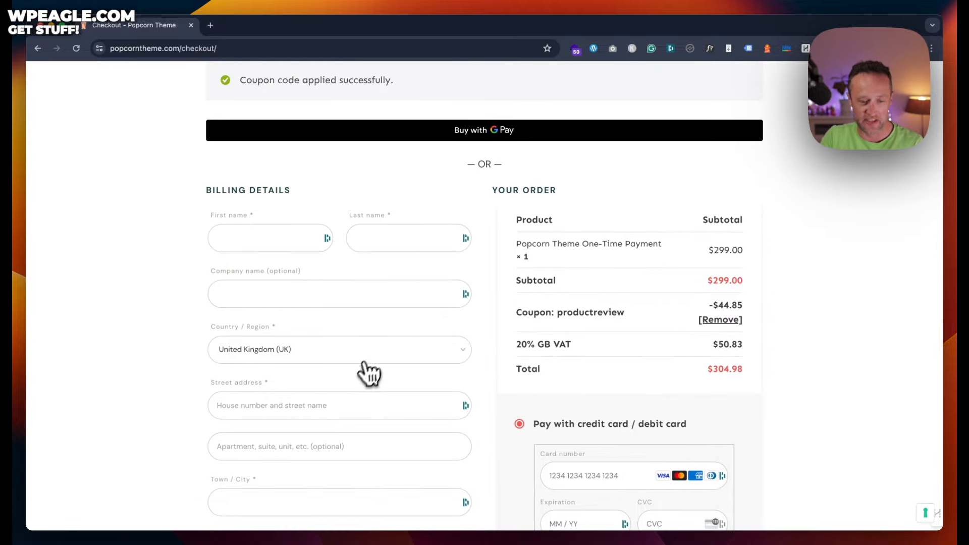
left_click(424, 346)
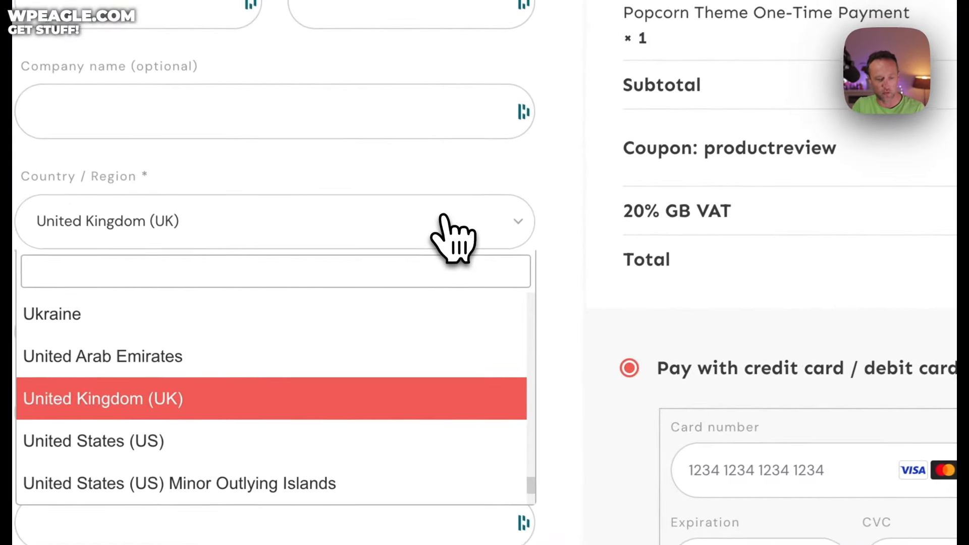
left_click(280, 354)
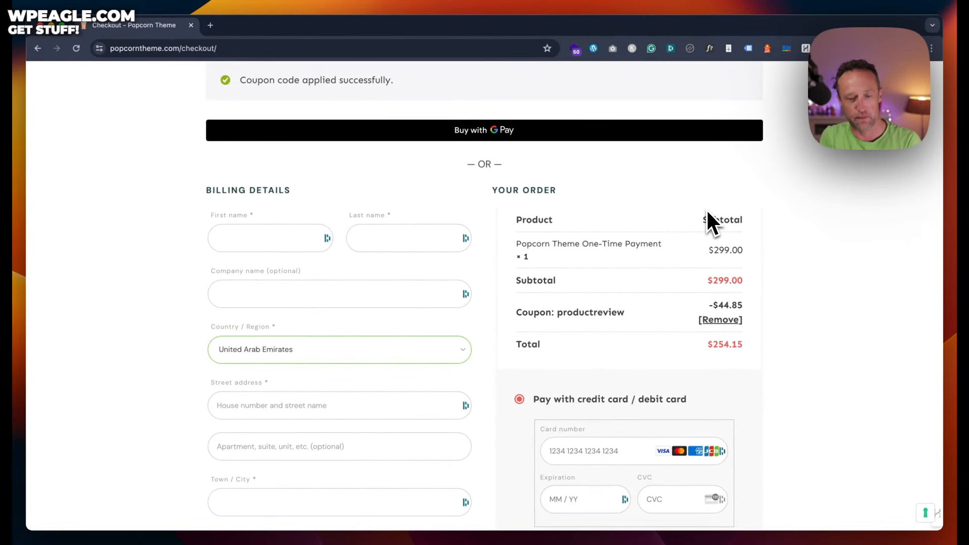
Step: Accept the terms, opt in to email, and settle on credit/debit card payment after trying PayPal
scroll(707, 211, "down", 2)
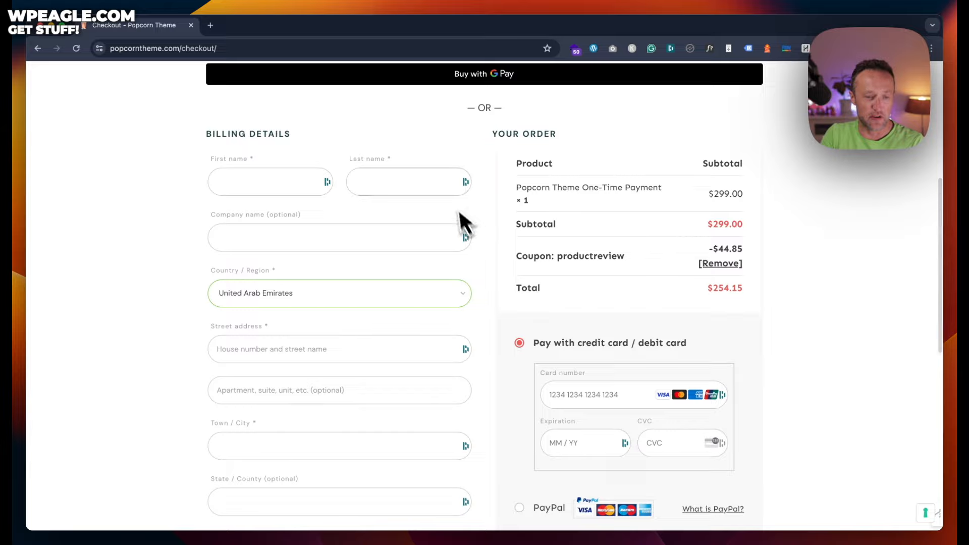
scroll(535, 195, "down", 3)
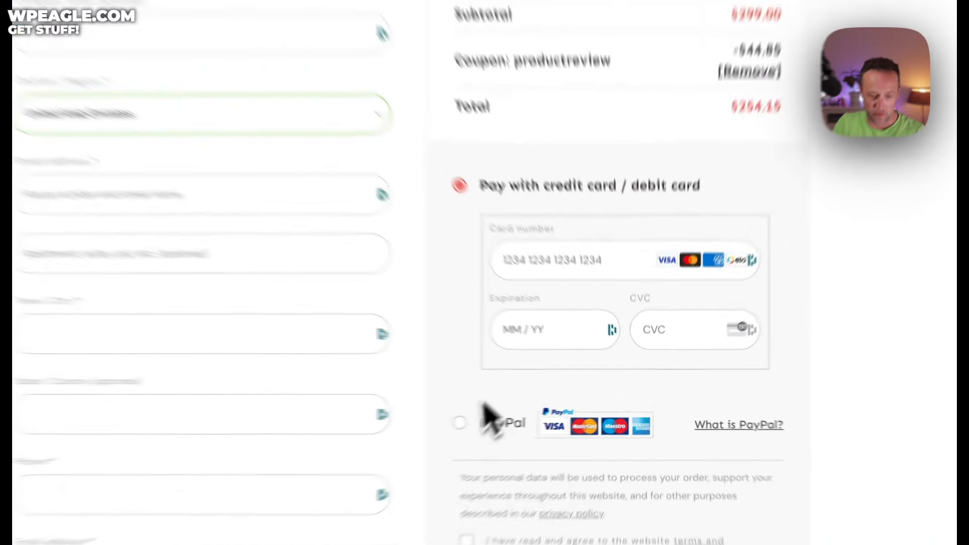
left_click(528, 414)
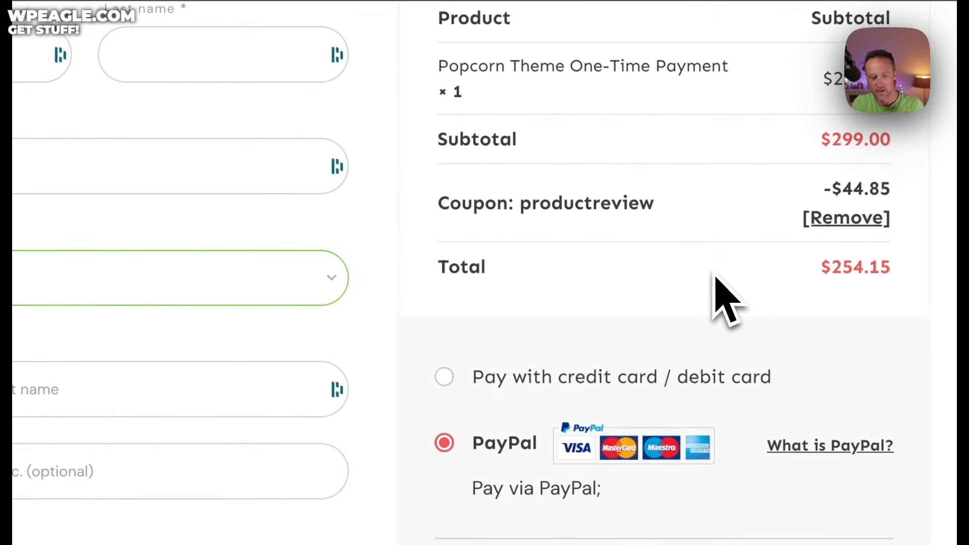
scroll(568, 263, "down", 5)
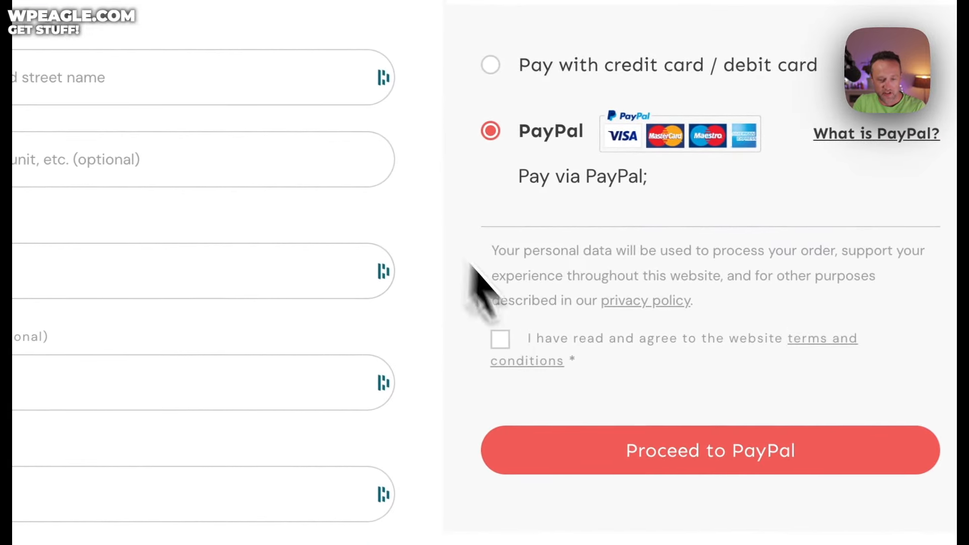
left_click(500, 340)
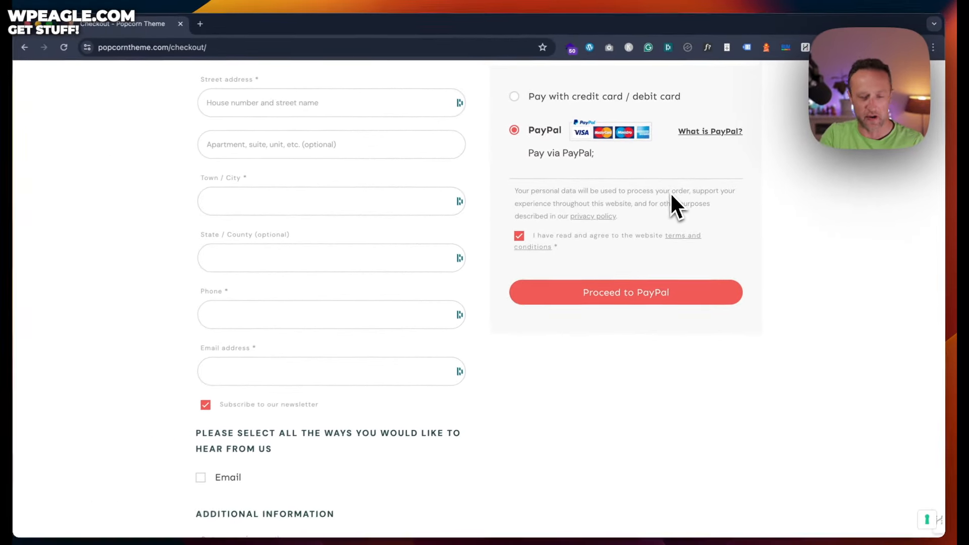
scroll(434, 205, "down", 2)
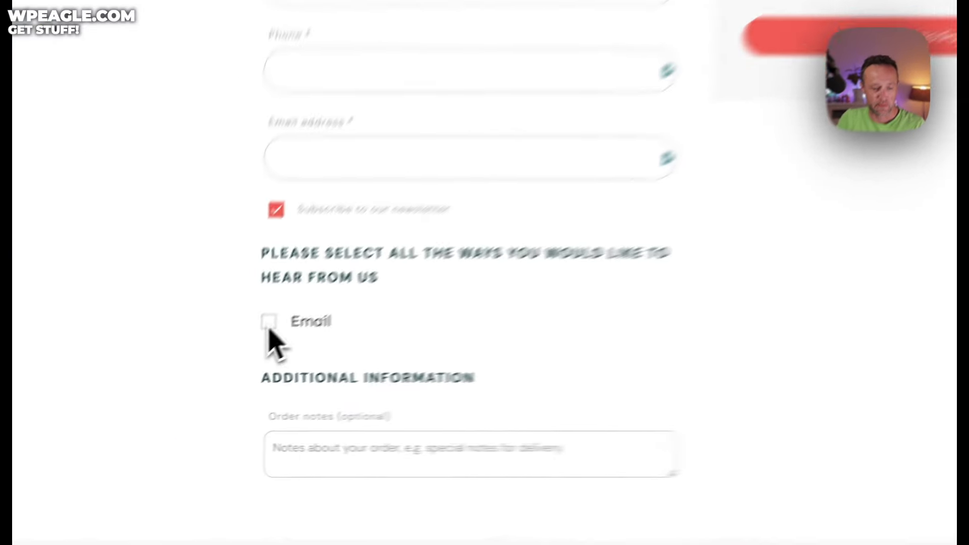
left_click(211, 372)
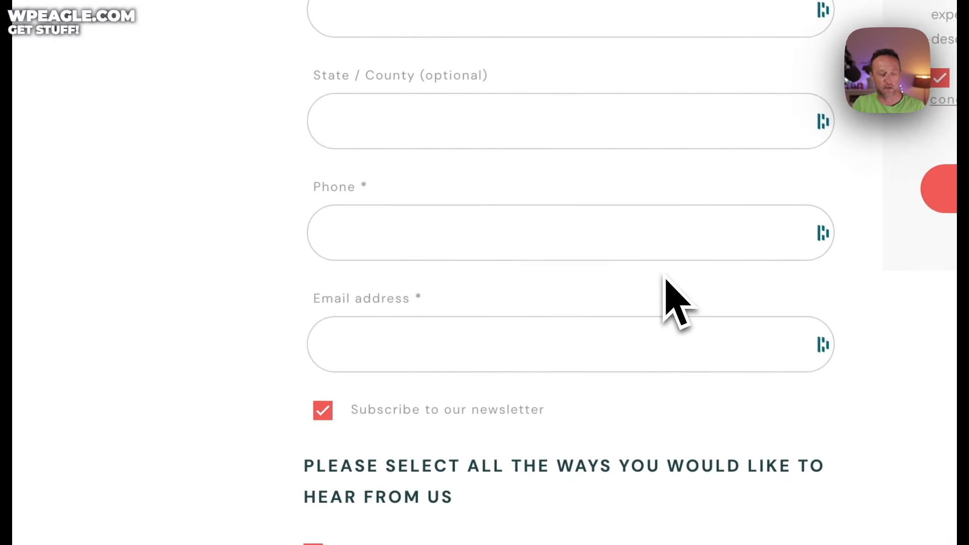
scroll(389, 366, "up", 2)
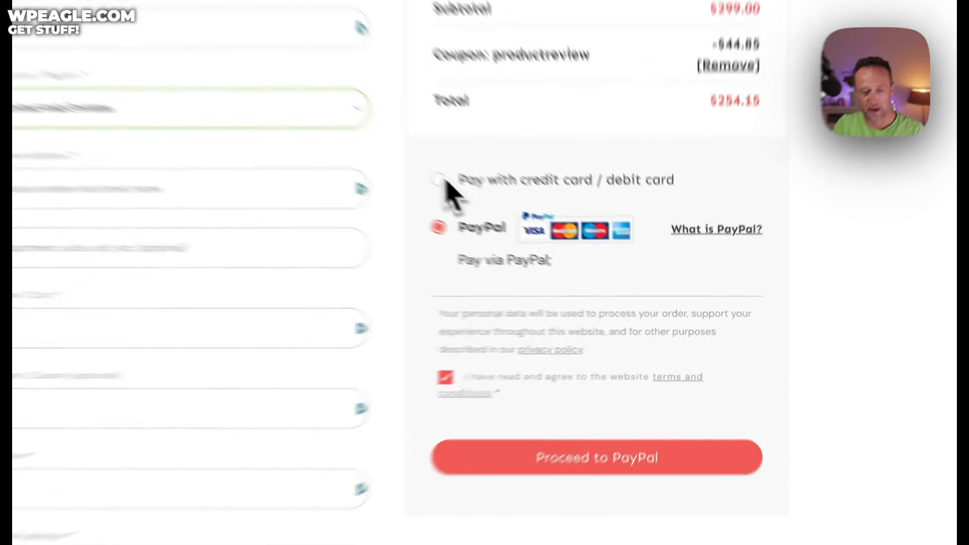
left_click(521, 225)
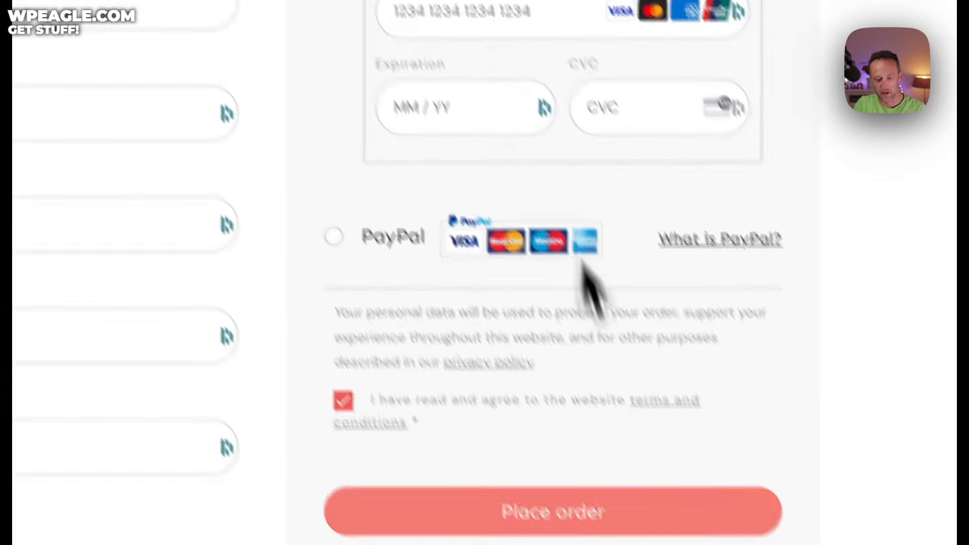
scroll(606, 500, "up", 5)
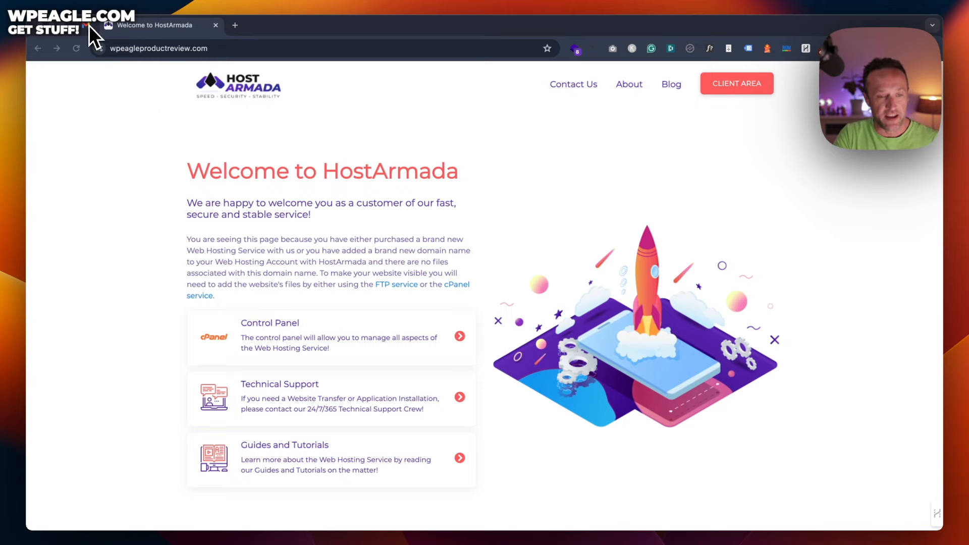
Step: Open the HostArmada welcome email and follow its cPanel login address
left_click(88, 25)
scroll(533, 223, "down", 3)
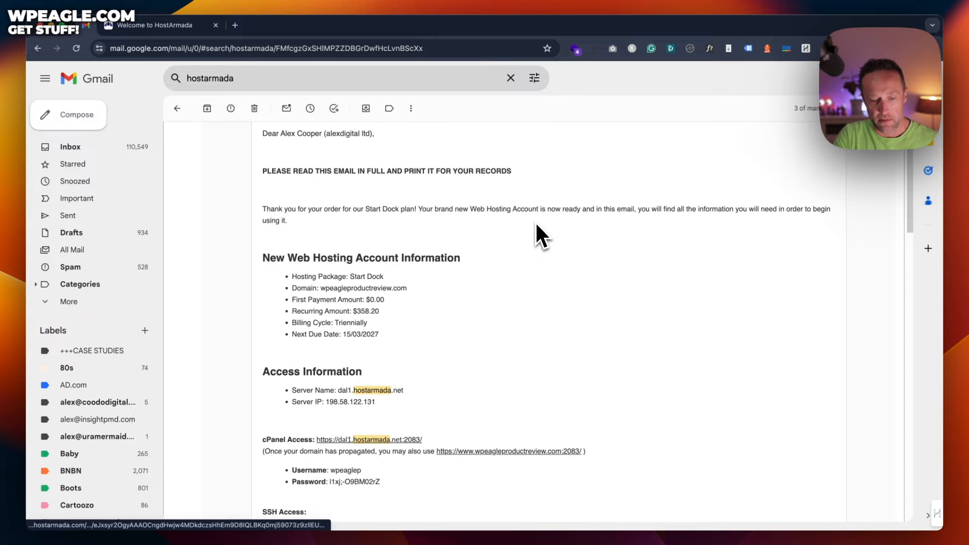
scroll(536, 226, "down", 3)
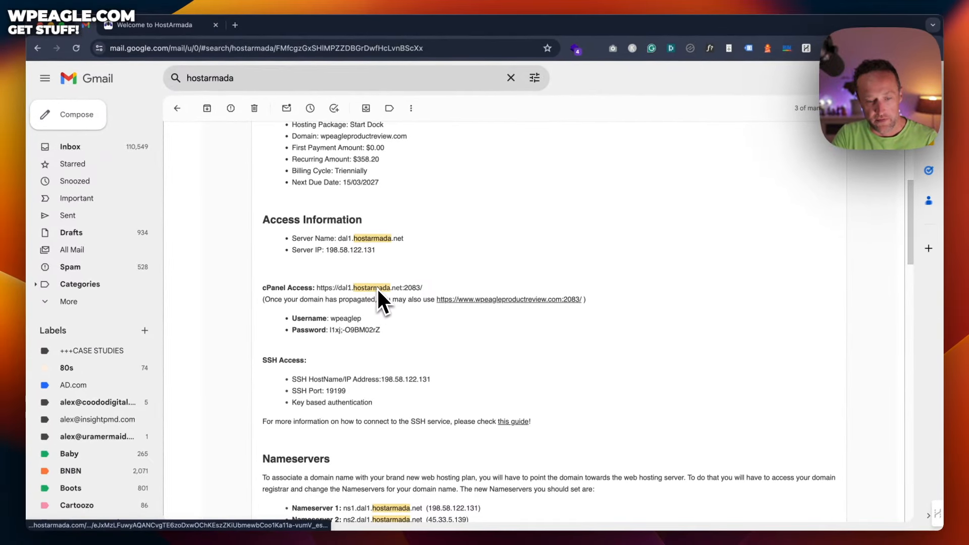
left_click(378, 290)
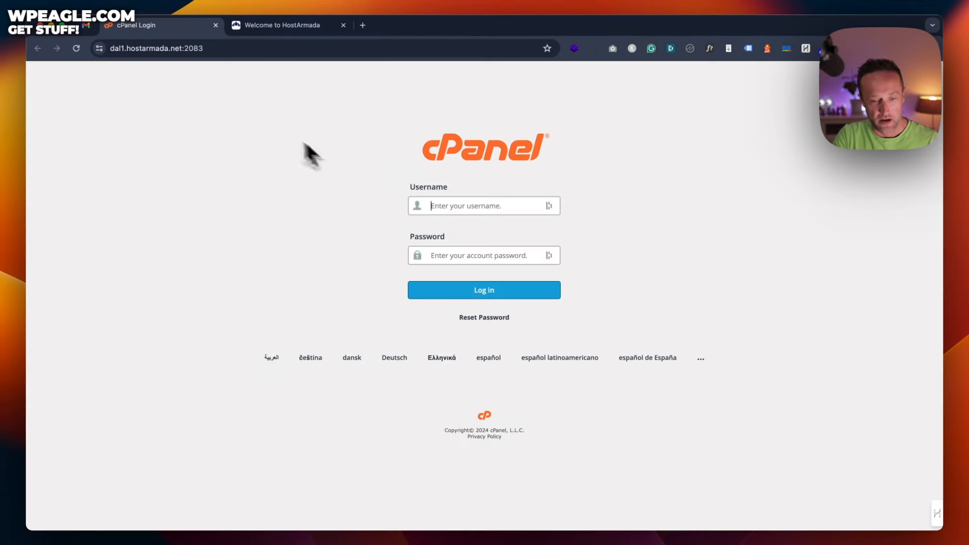
Step: Copy the cPanel username and password from the email into the login page and sign in
left_click(85, 26)
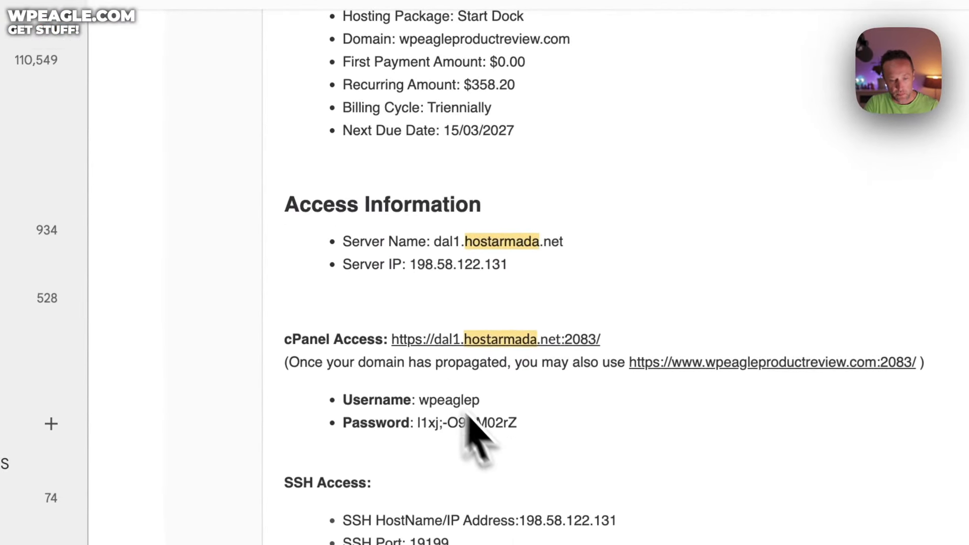
left_click_drag(481, 400, 422, 403)
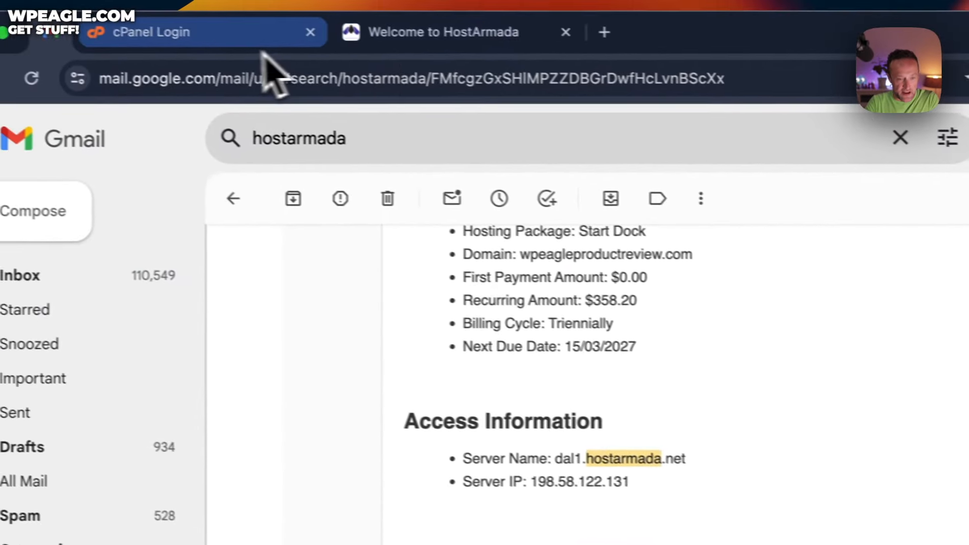
left_click(238, 31)
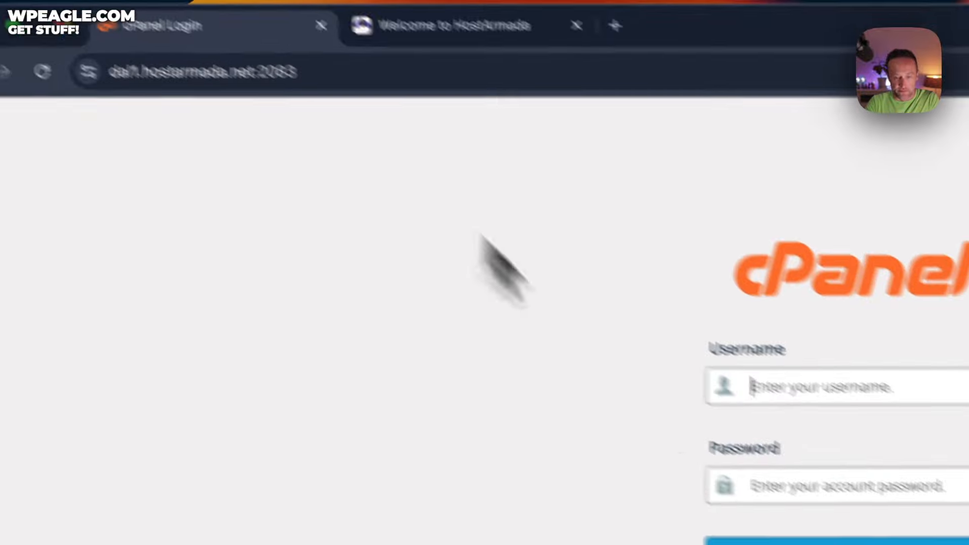
key("ctrl+v")
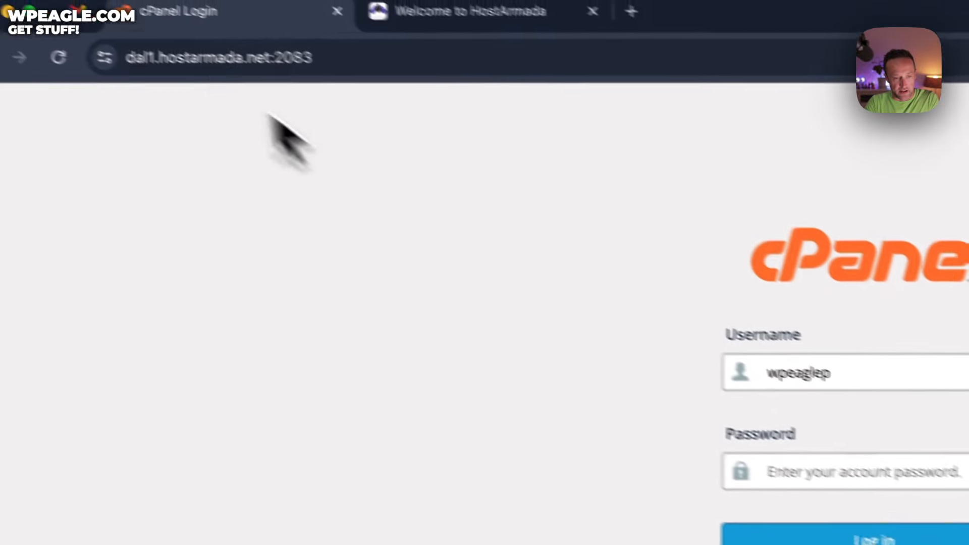
left_click(79, 10)
left_click_drag(547, 423, 443, 423)
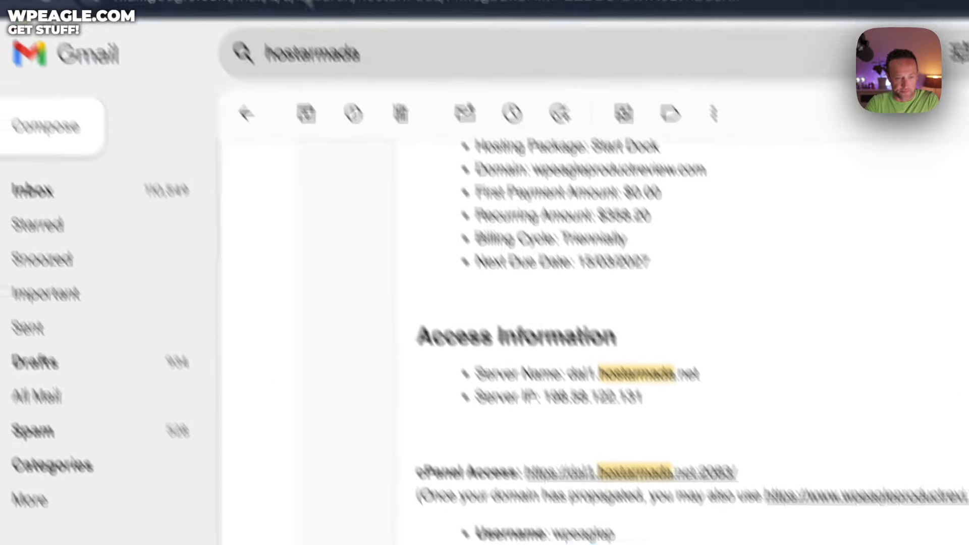
left_click(255, 25)
key("super+v")
left_click(512, 299)
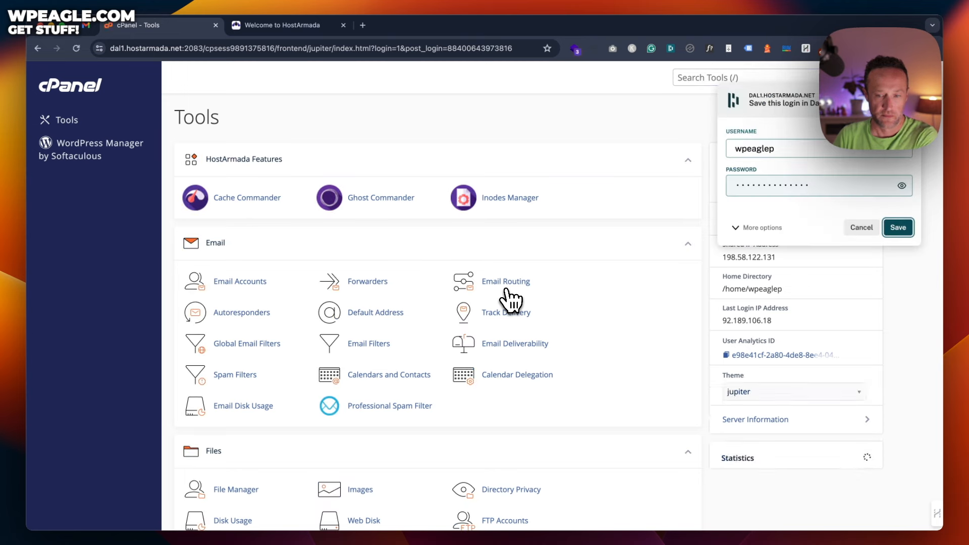
Step: Save the cPanel login, then start a fresh install in WordPress Manager by Softaculous
left_click(898, 227)
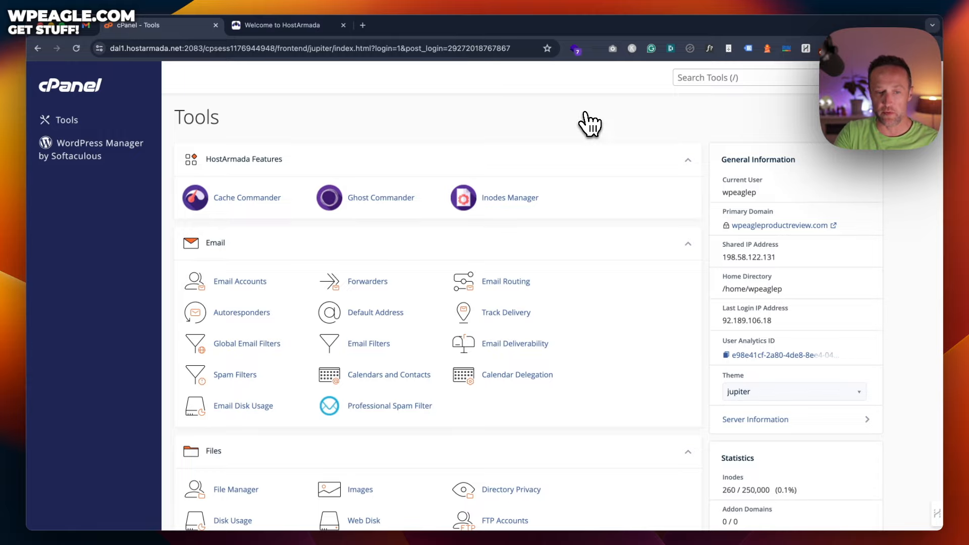
left_click(85, 153)
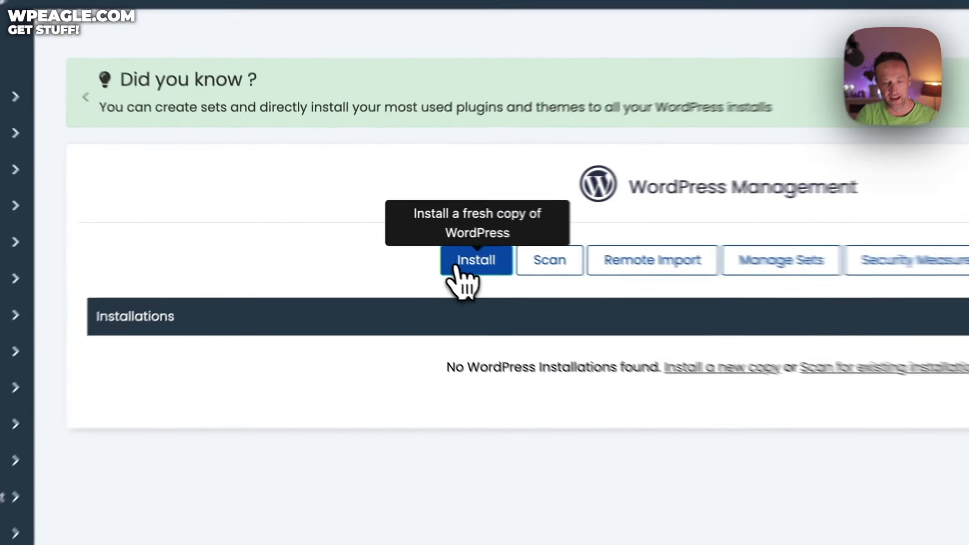
left_click(388, 240)
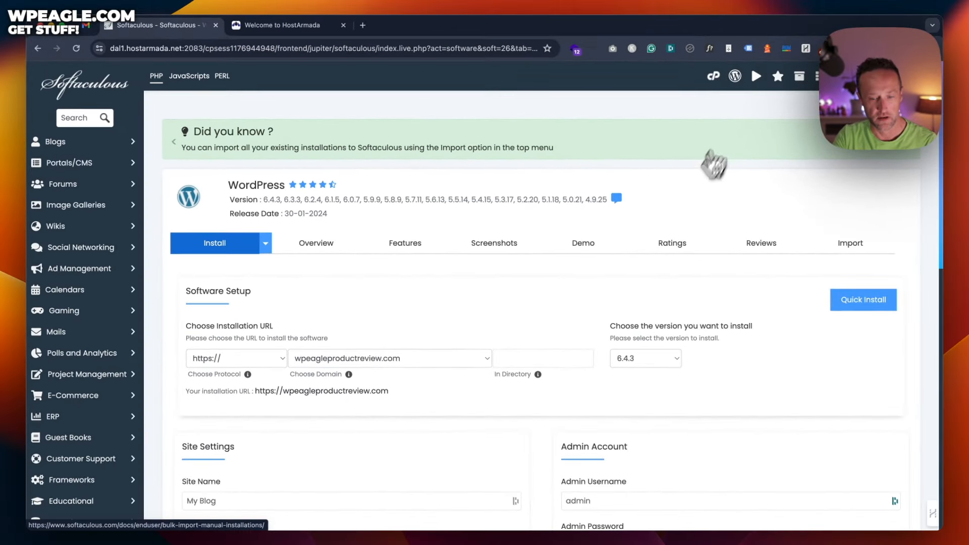
Step: Replace the default admin username in the Softaculous install form
scroll(690, 212, "down", 2)
scroll(694, 220, "down", 4)
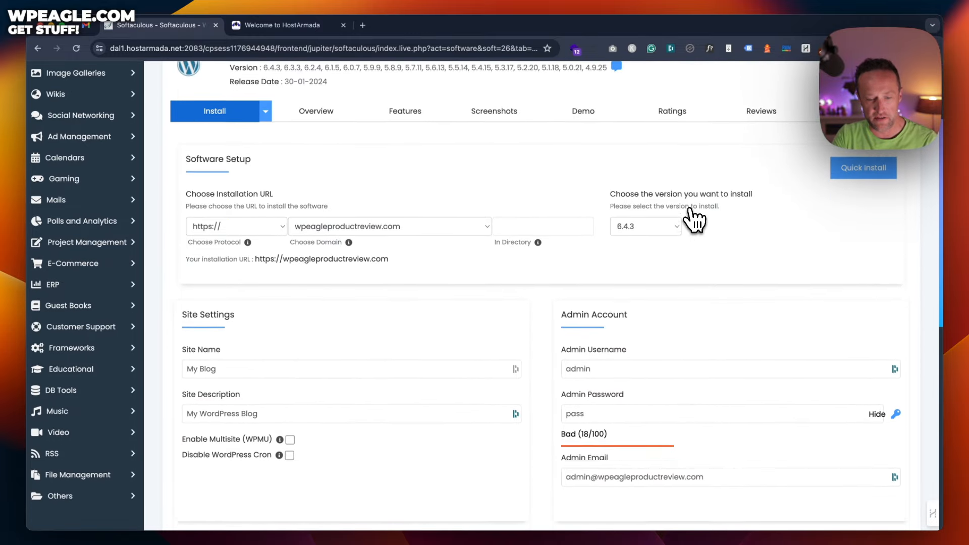
scroll(694, 220, "down", 1)
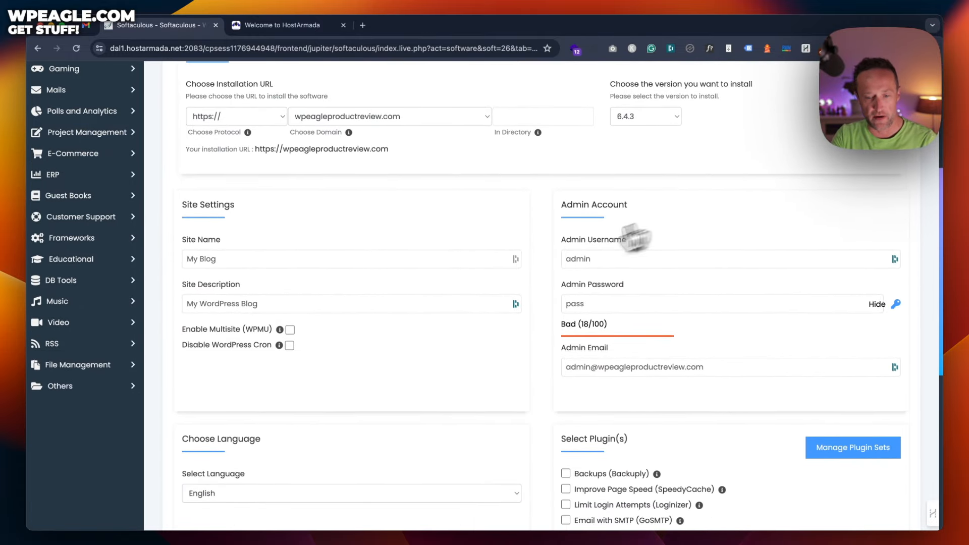
left_click(612, 255)
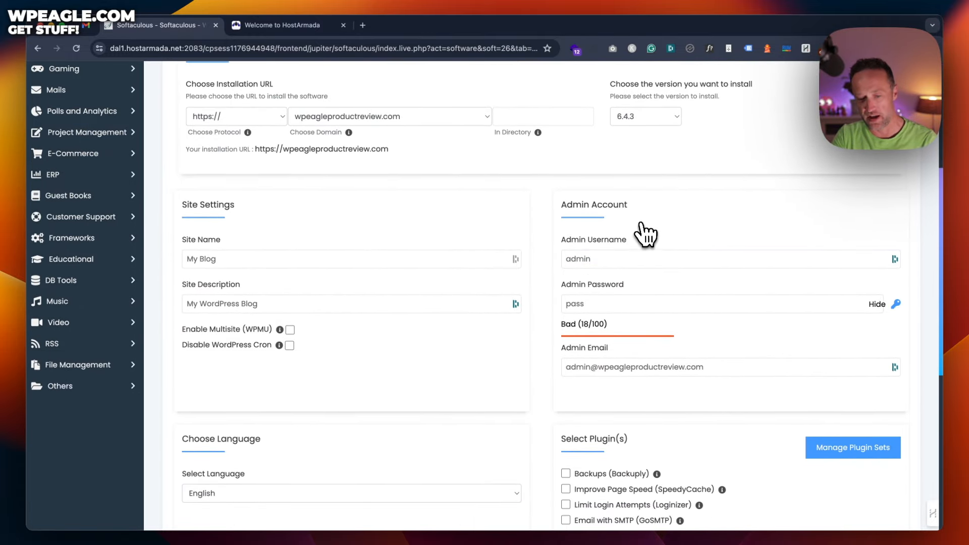
left_click(623, 261)
left_click_drag(640, 323, 322, 320)
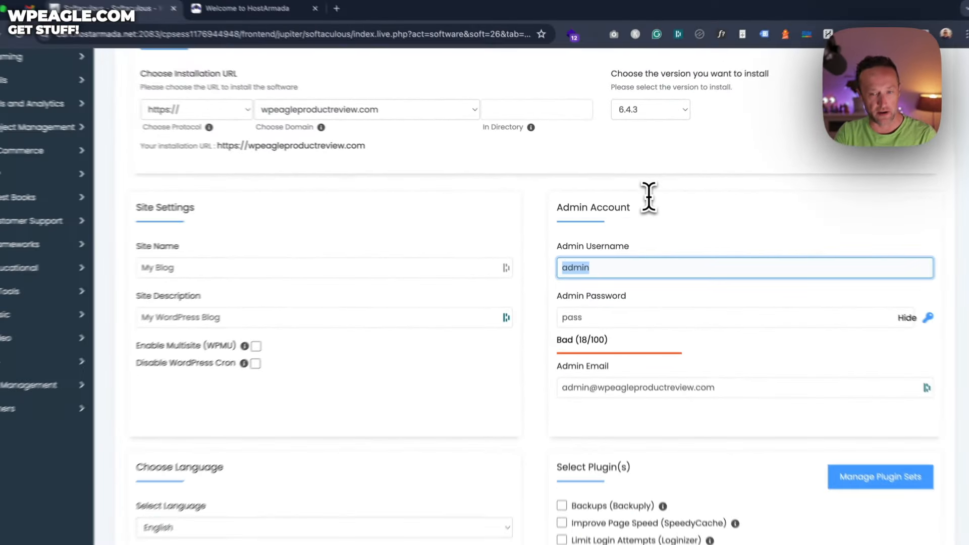
left_click(738, 340)
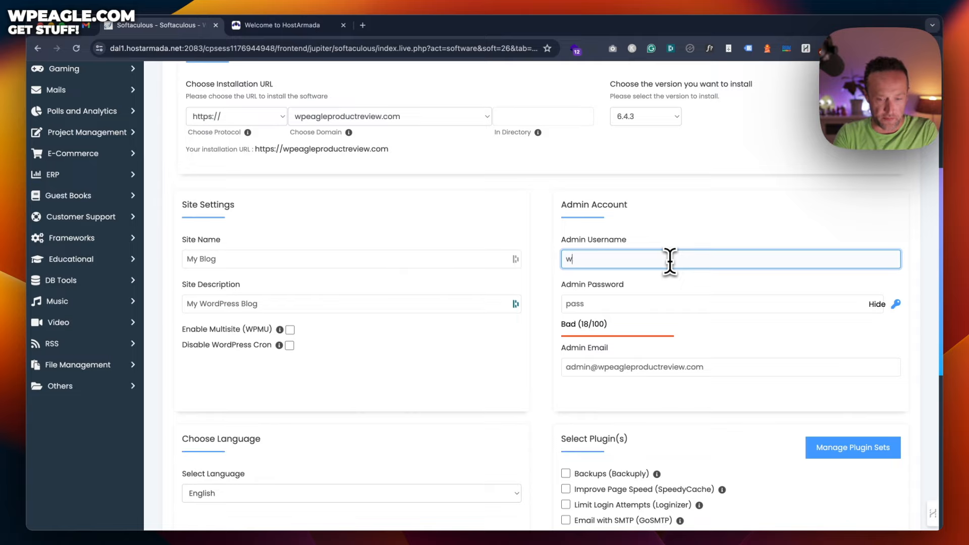
key("Tab")
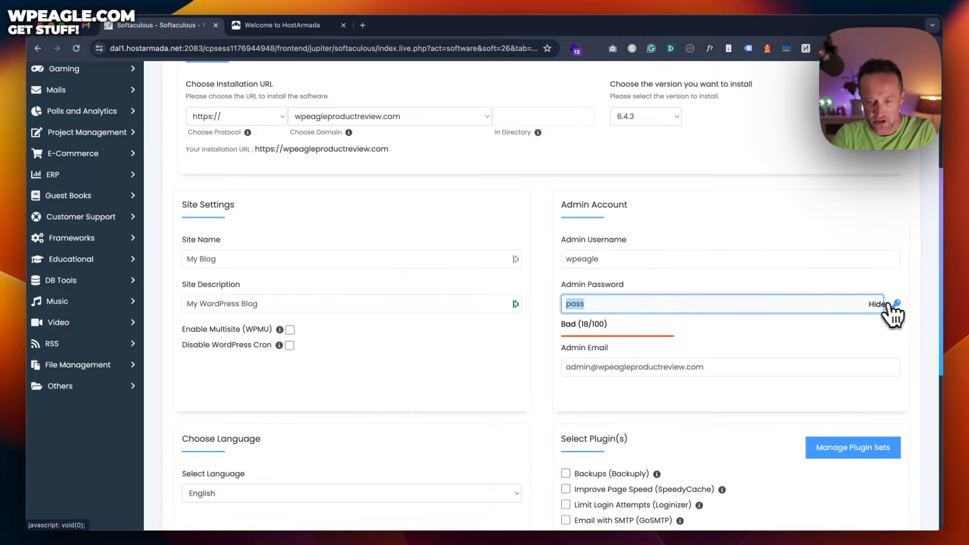
Step: Generate a strong random admin password and select it
left_click(878, 304)
left_click(897, 303)
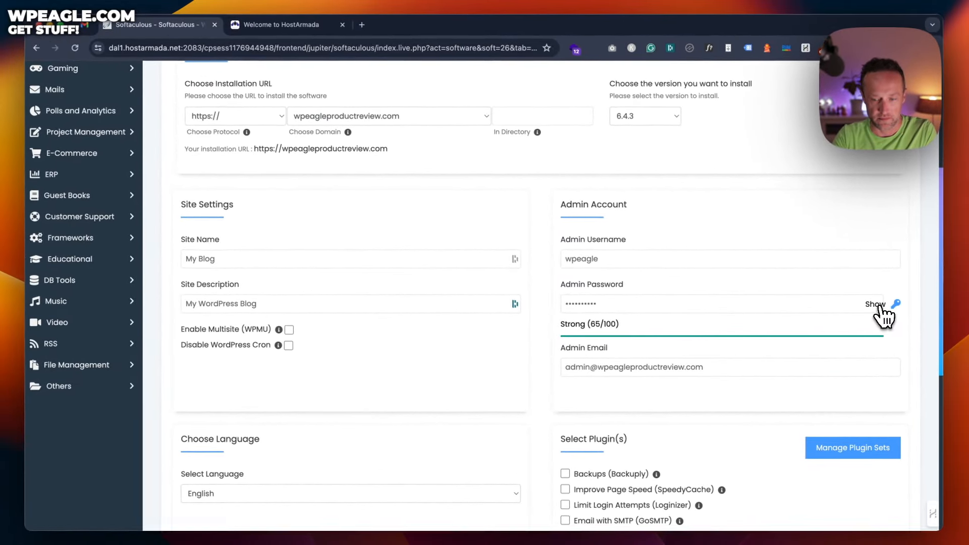
left_click(821, 280)
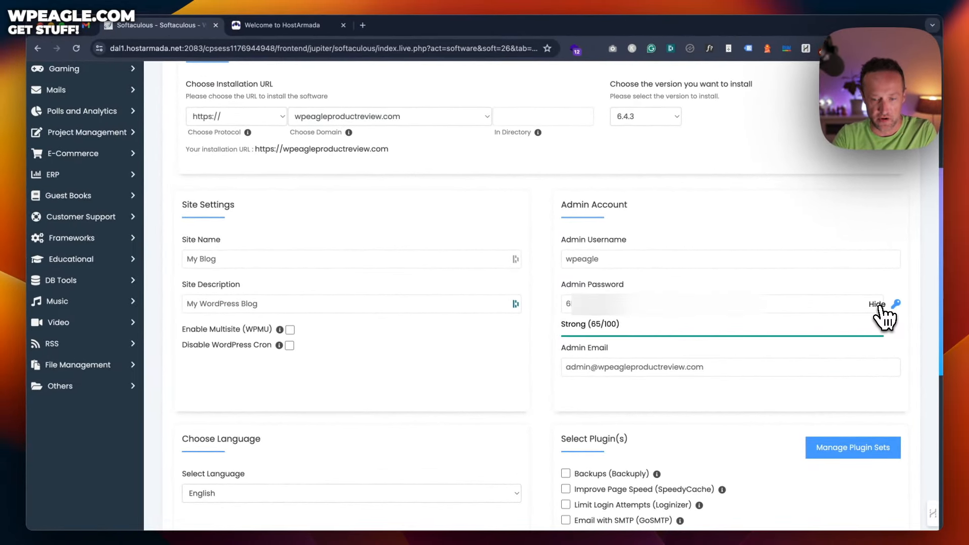
left_click(651, 303)
key("super+a")
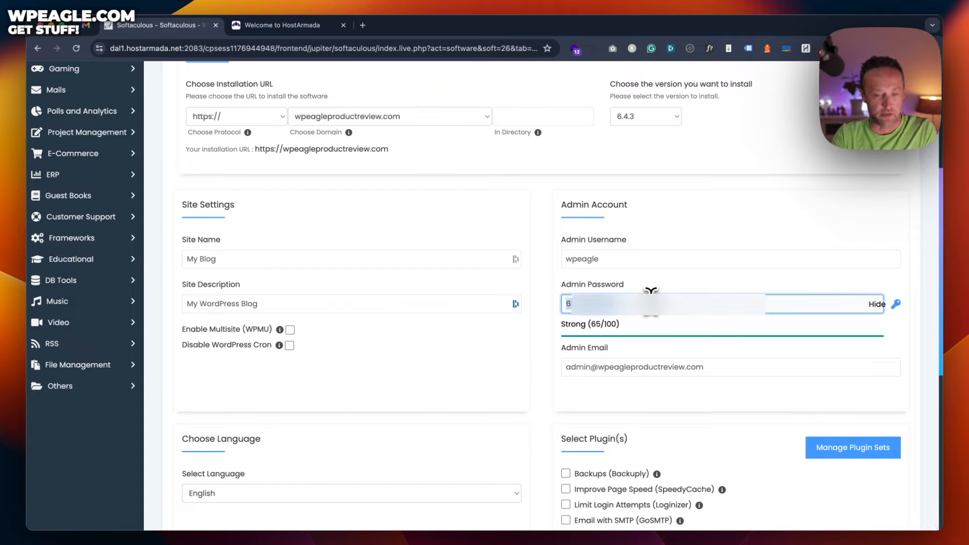
Step: Replace the admin email with a new address and start the WordPress installation
left_click(625, 373)
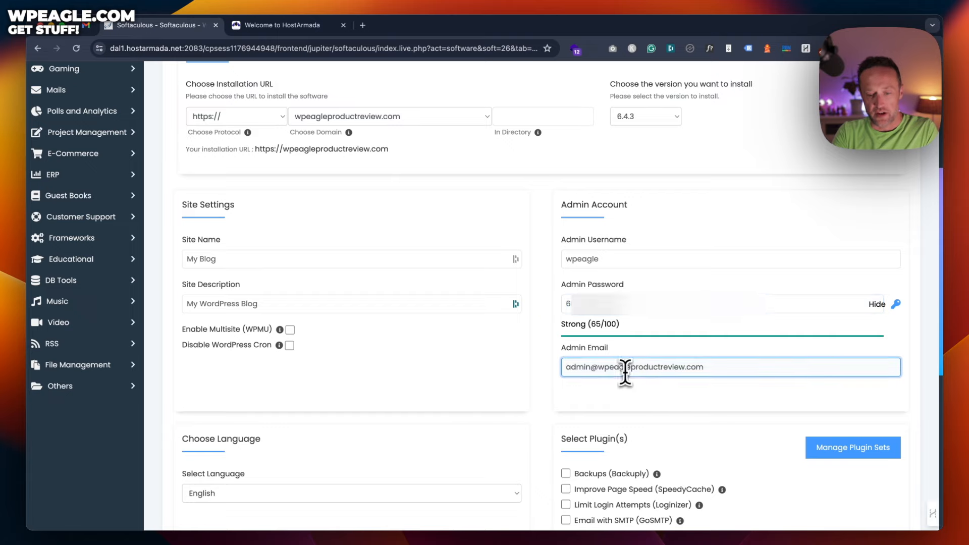
key("super+a")
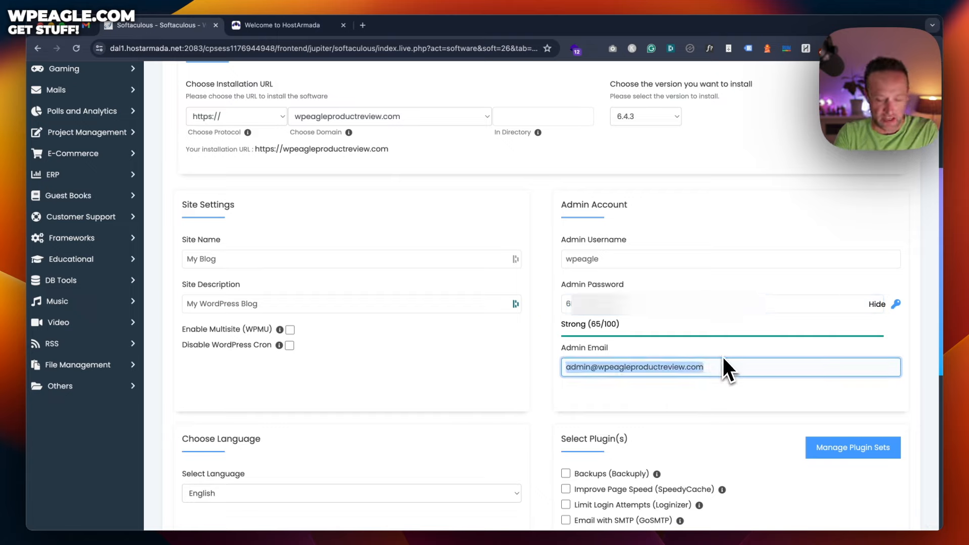
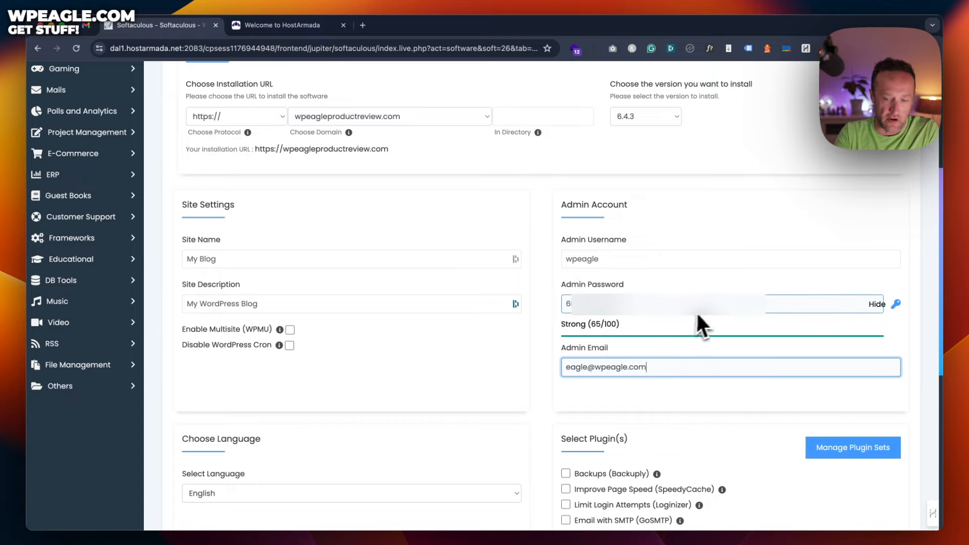
scroll(707, 314, "down", 7)
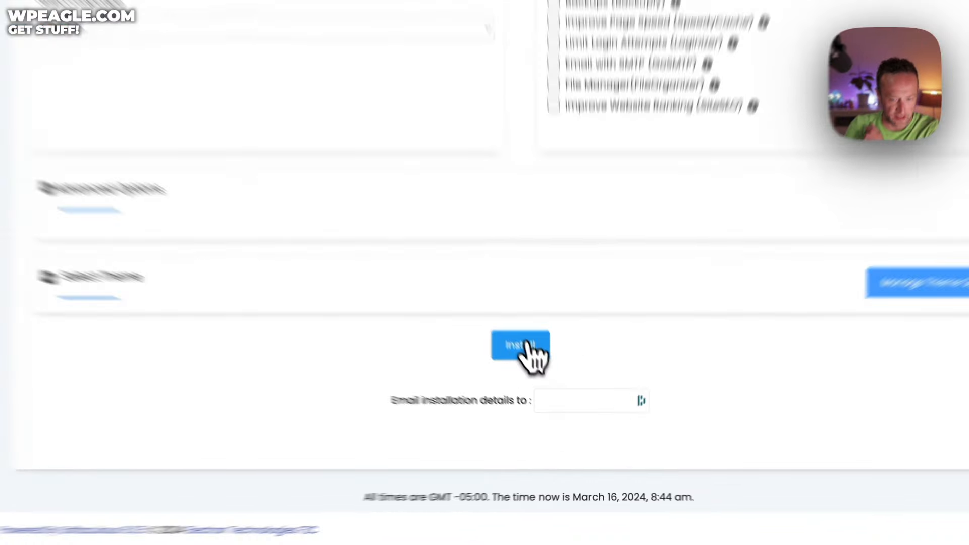
left_click(543, 377)
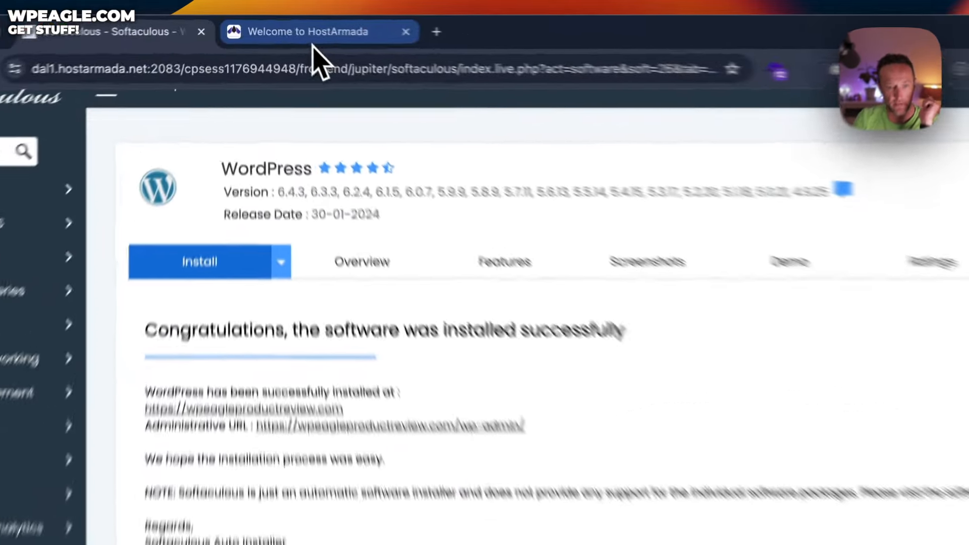
Step: View the new site's front page, then load wpeagleproductreview.com/wp-admin
left_click(312, 45)
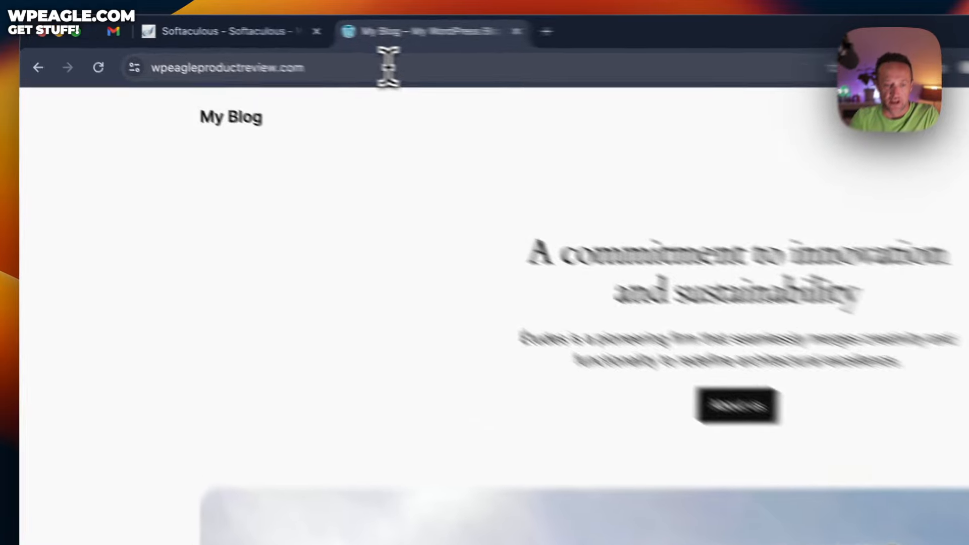
left_click(263, 48)
left_click(291, 48)
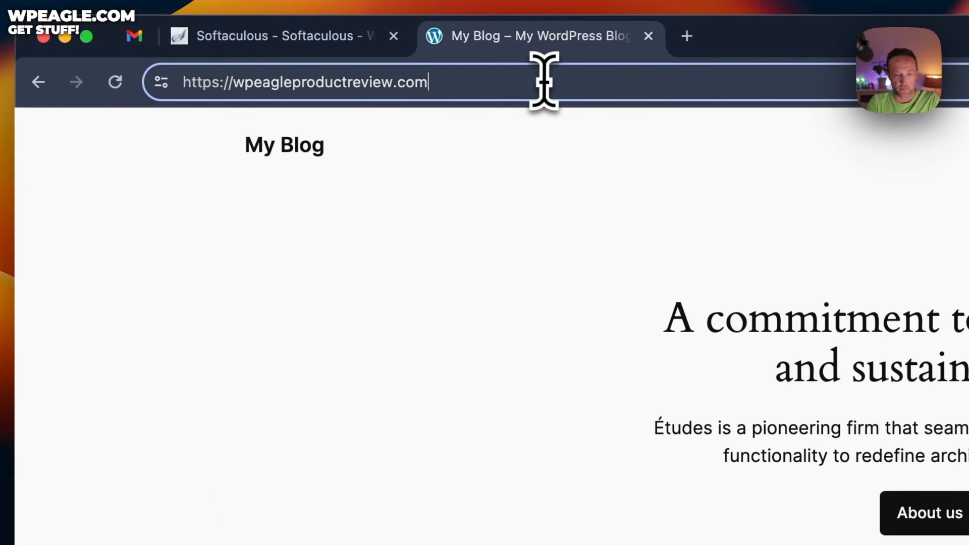
type("/")
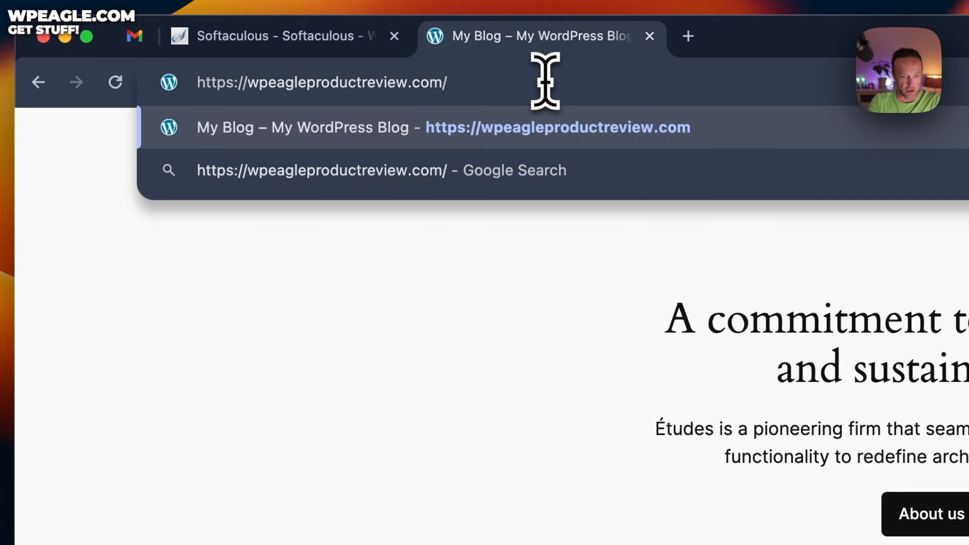
type("wp-admin")
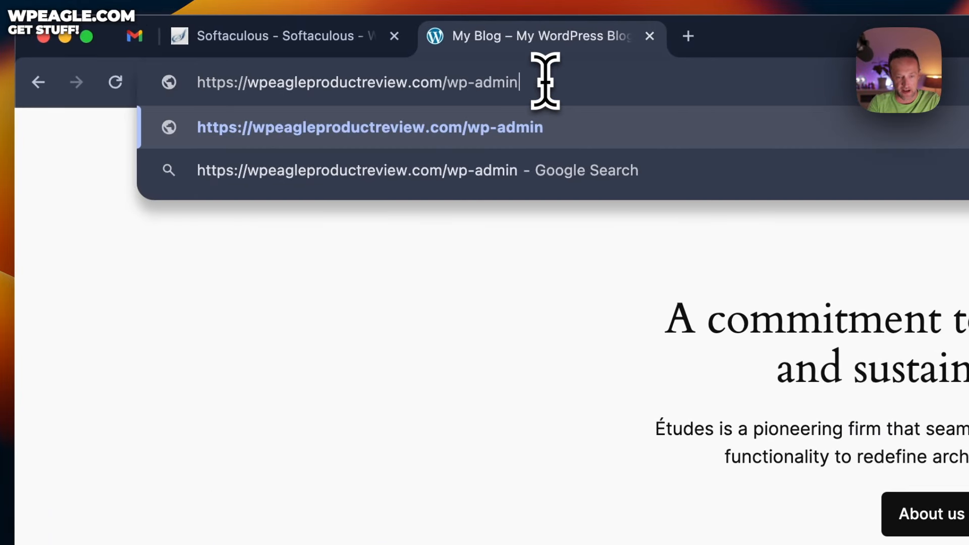
left_click(358, 82)
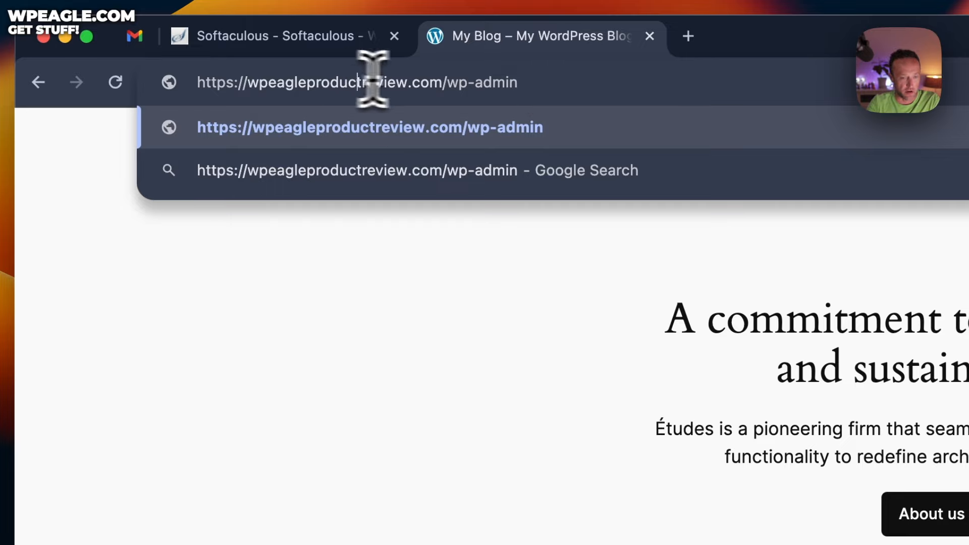
key("Return")
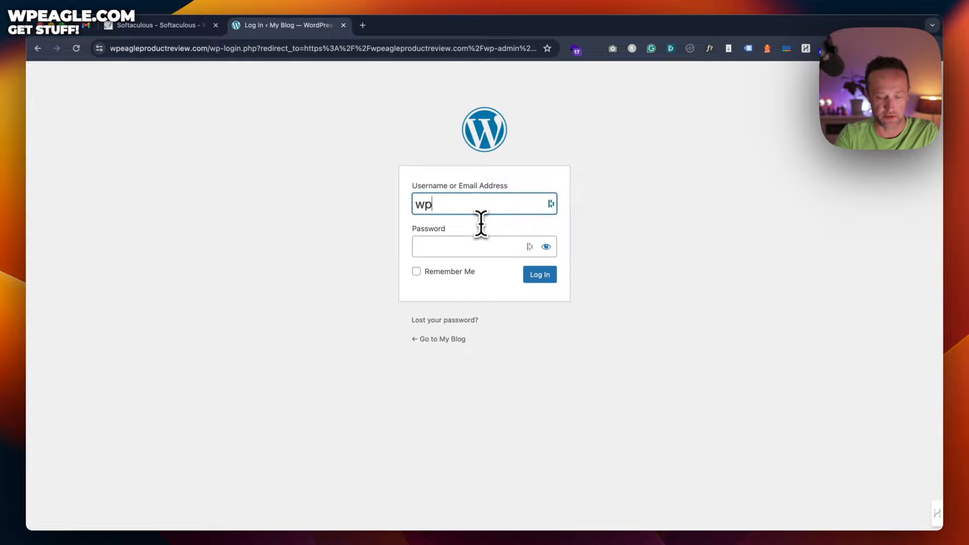
Step: Log in to the wpeagleproductreview.com admin with Remember Me ticked, saving the login
key("Tab")
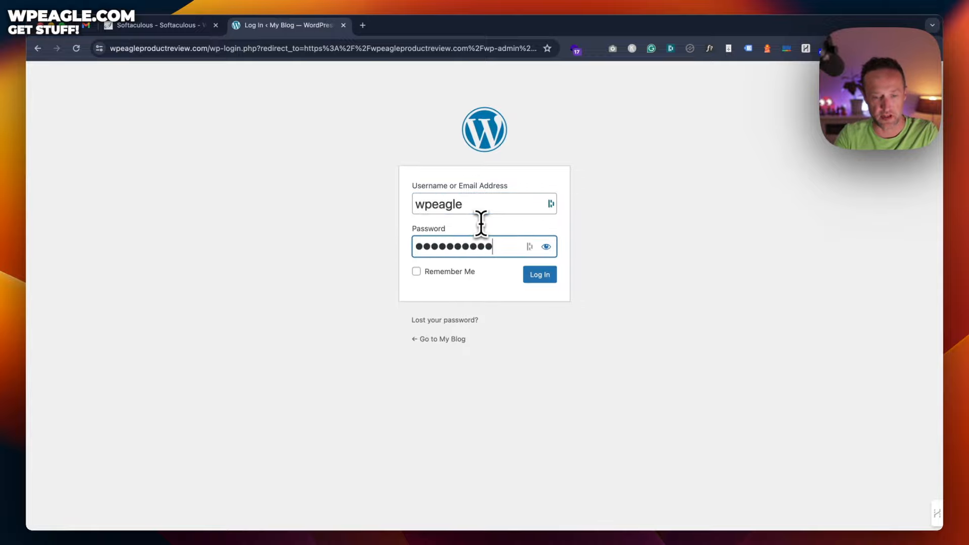
left_click(417, 271)
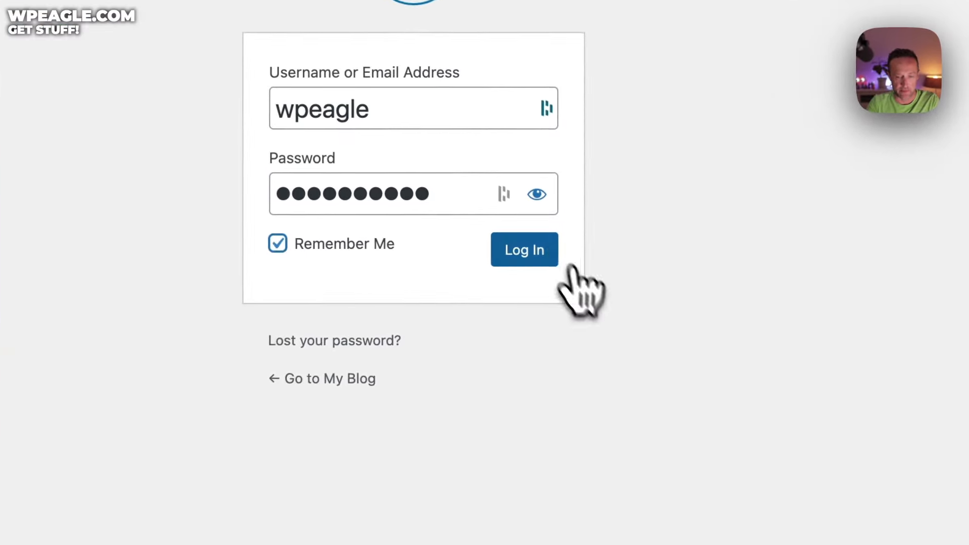
left_click(532, 255)
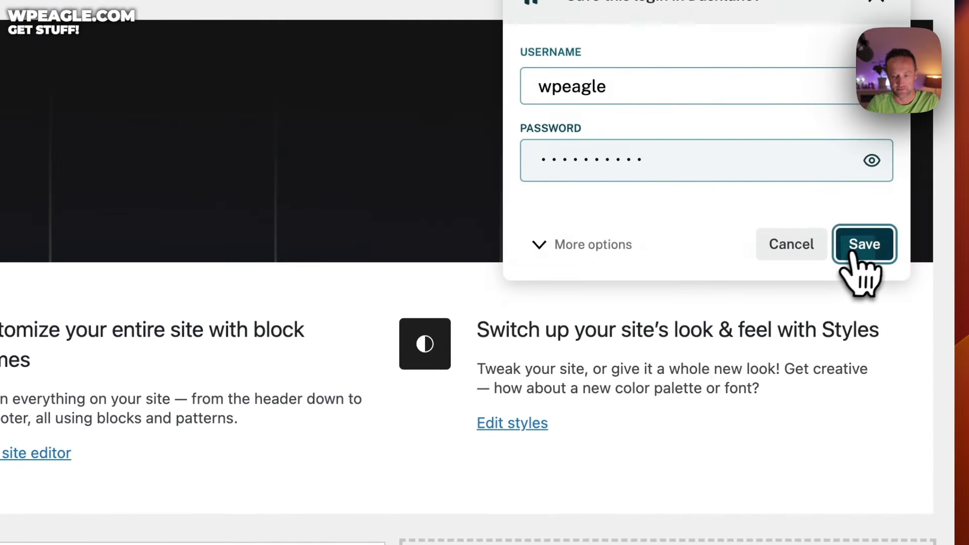
left_click(854, 255)
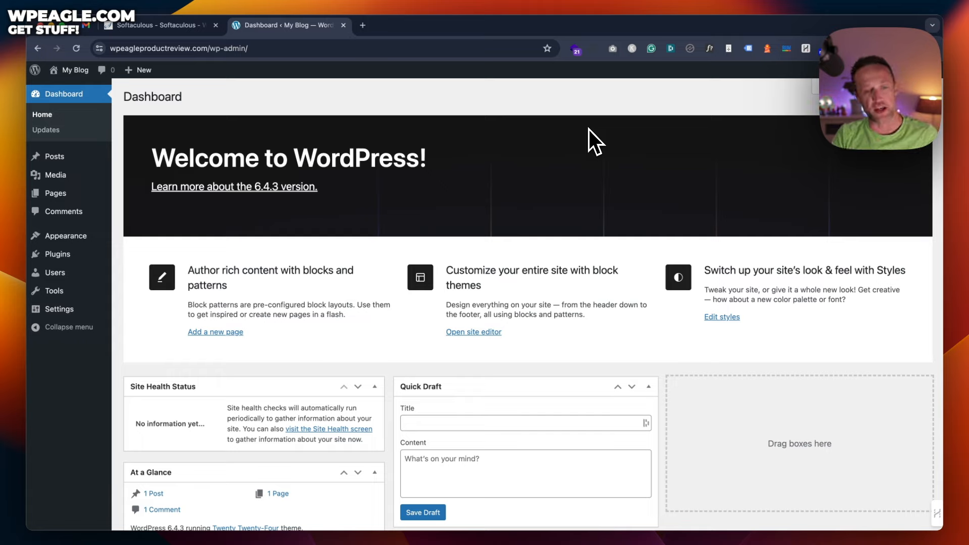
Step: Save Popcorn Theme 2.0 as popcorn2-1-kytdeh.zip from popcorntheme.com's account Downloads page
left_click(364, 25)
type("pop")
key("Return")
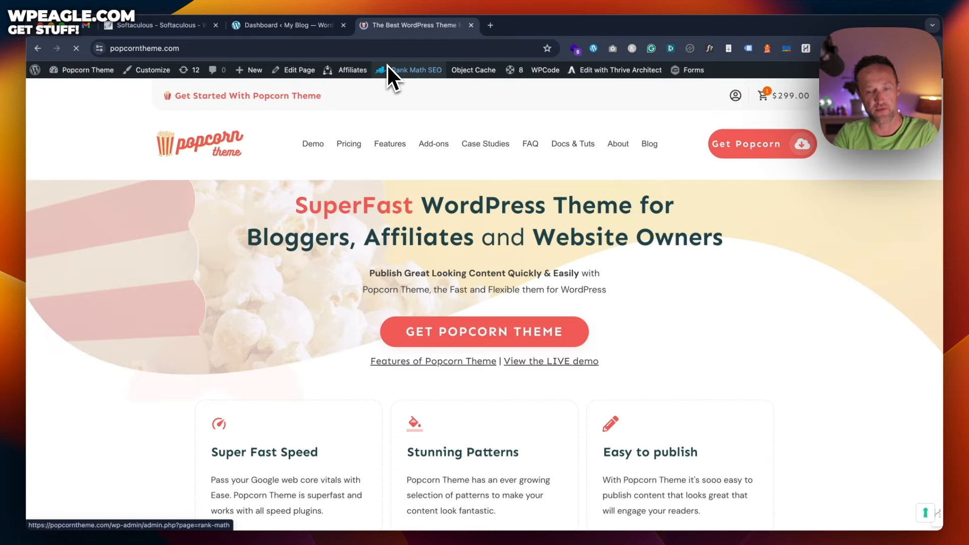
left_click(736, 97)
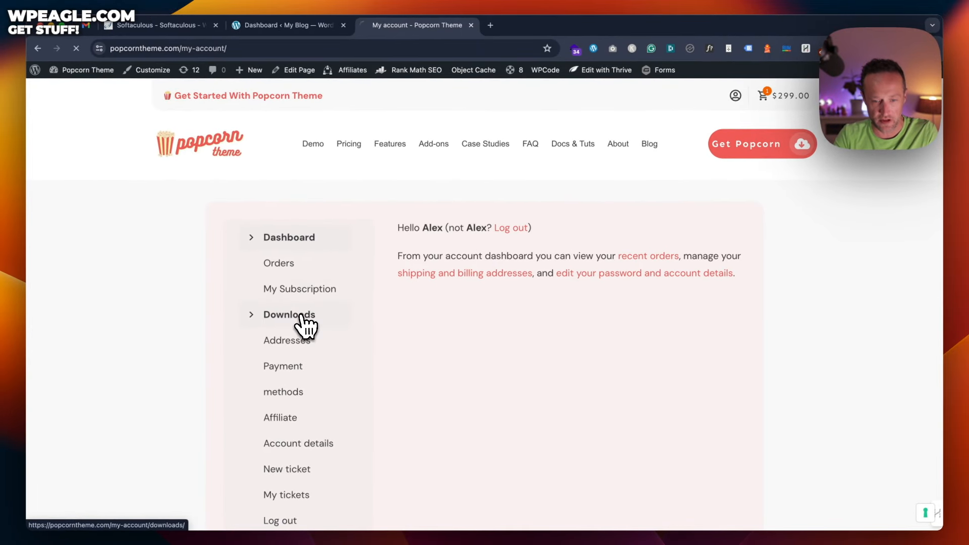
left_click(302, 316)
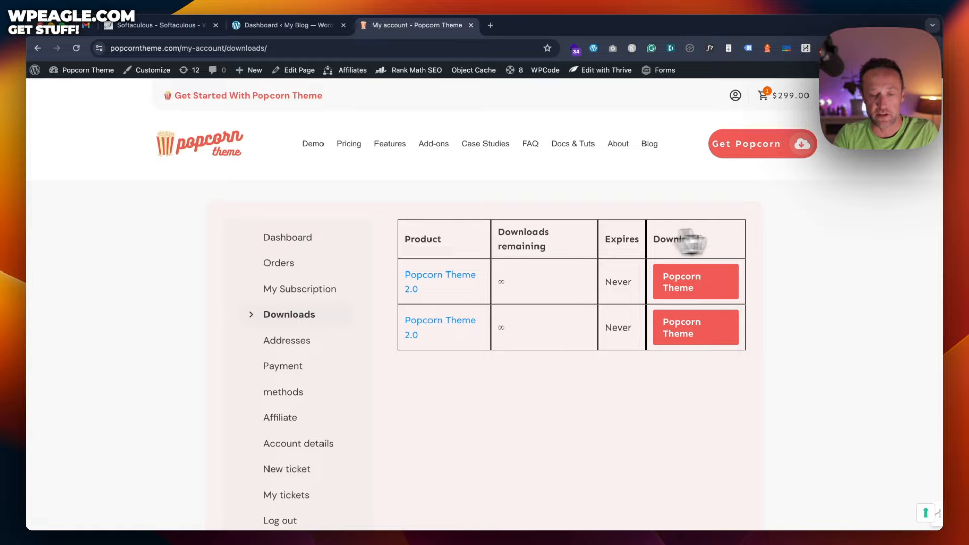
left_click(726, 292)
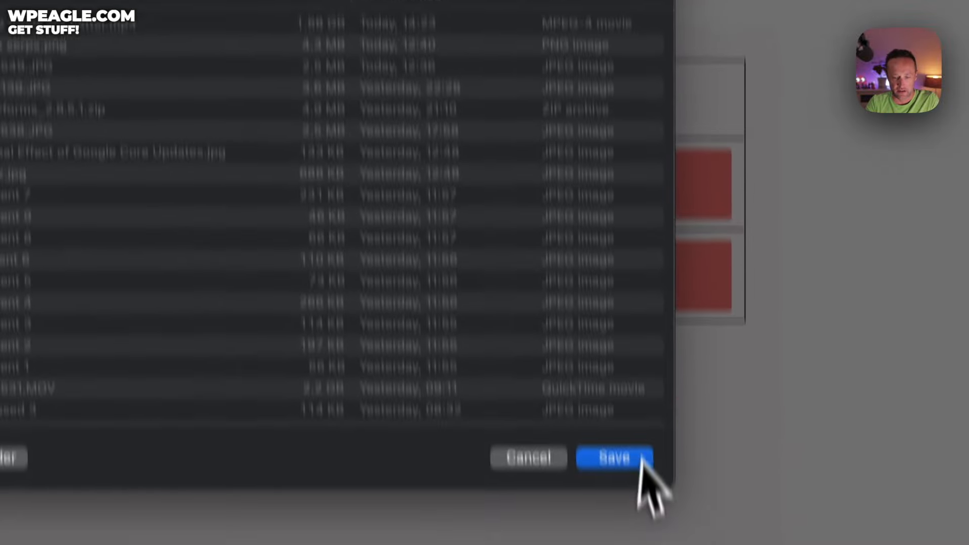
left_click(619, 460)
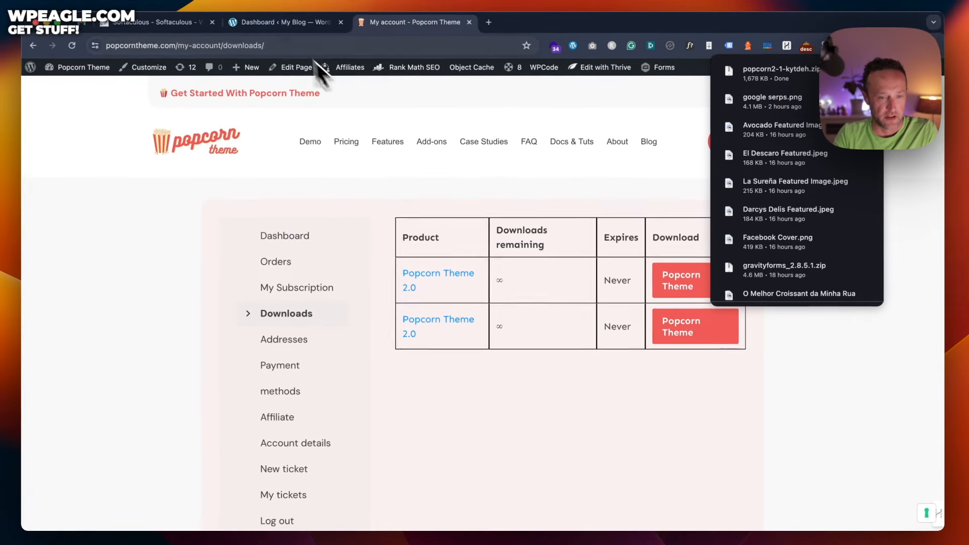
left_click(283, 31)
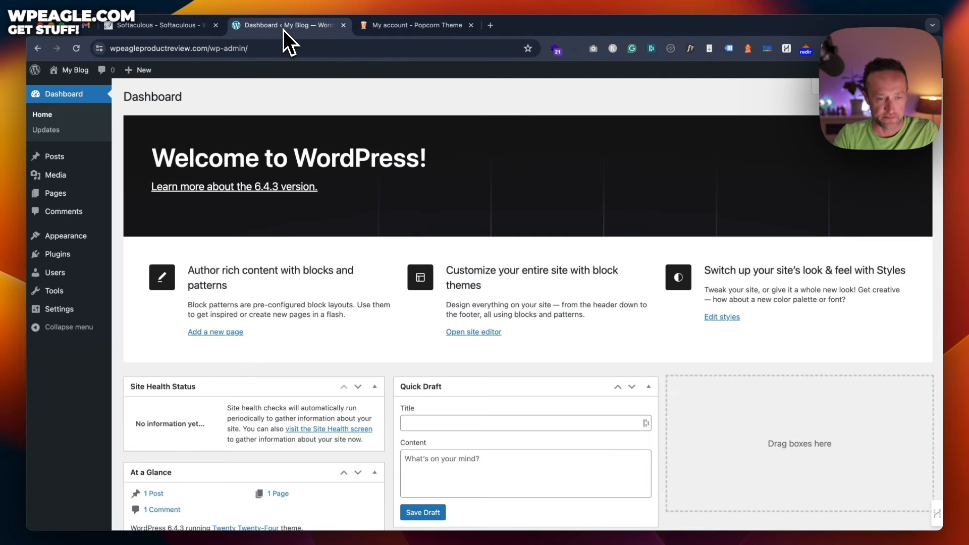
Step: Upload popcorn2-1-kytdeh.zip via Appearance > Themes > Add New Theme and install it
left_click(216, 26)
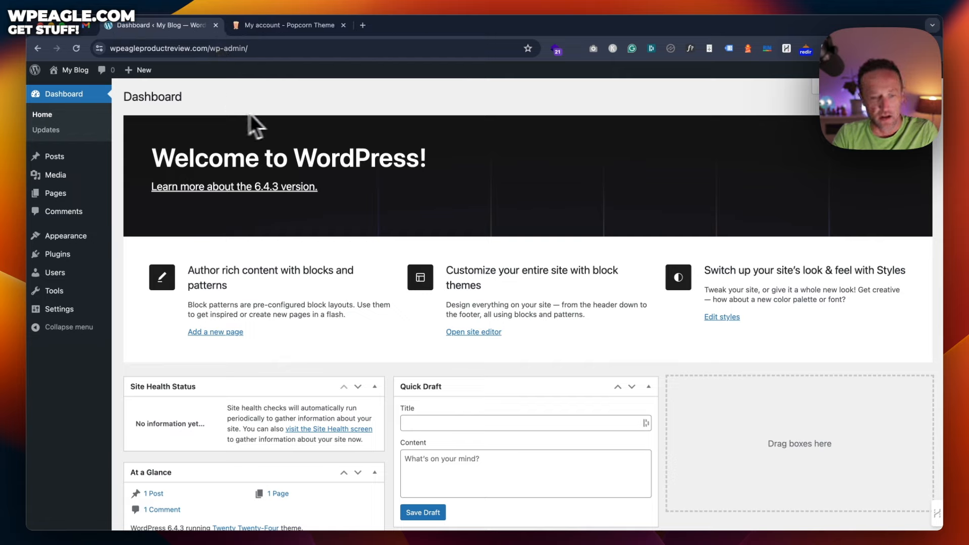
mouse_move(96, 243)
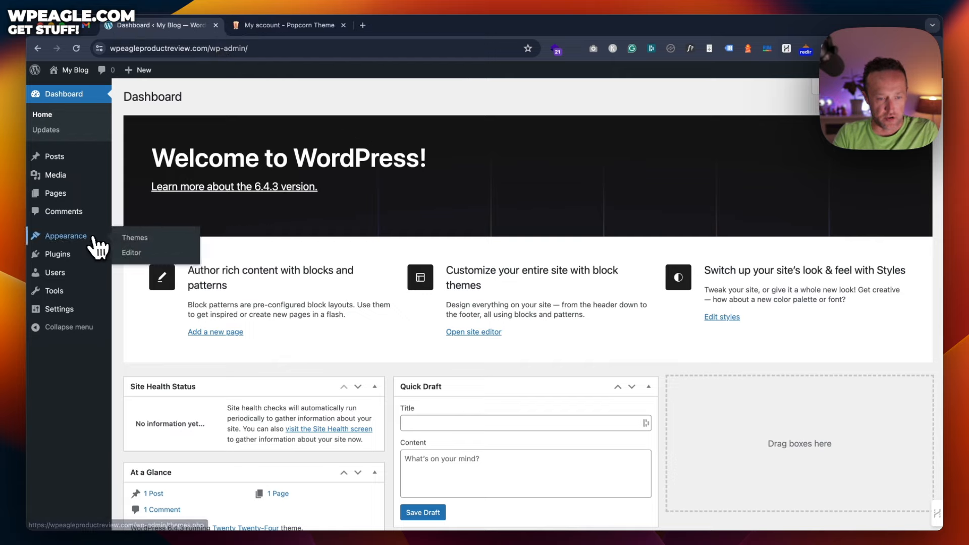
left_click(138, 241)
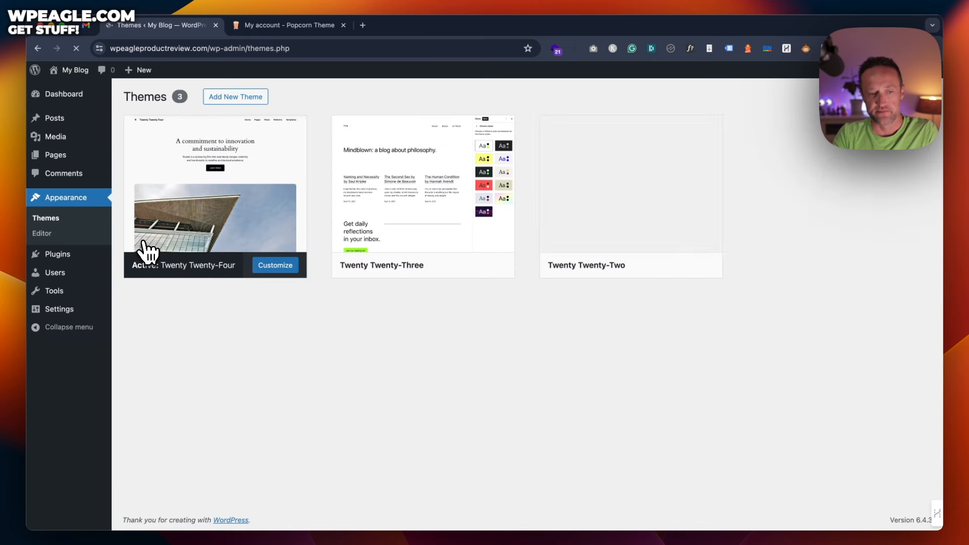
left_click(244, 99)
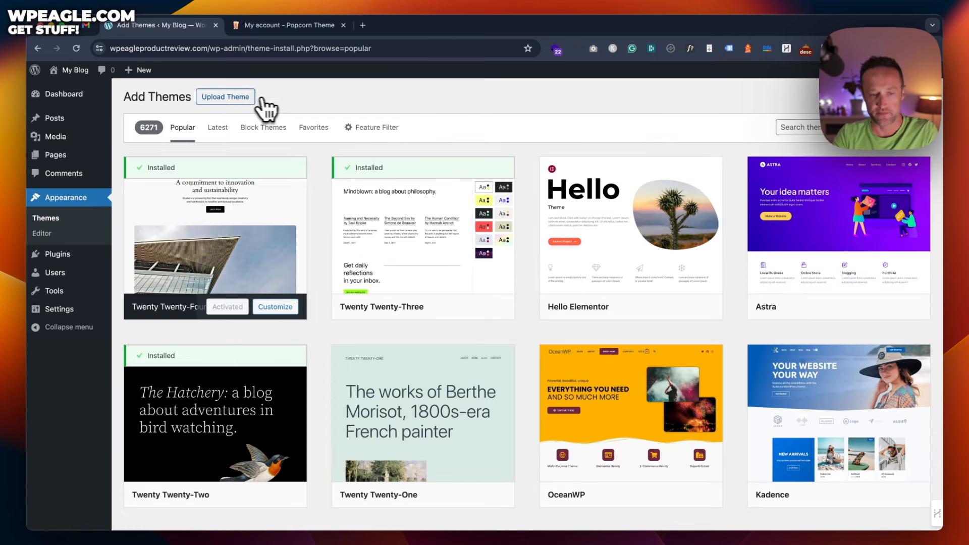
left_click(267, 109)
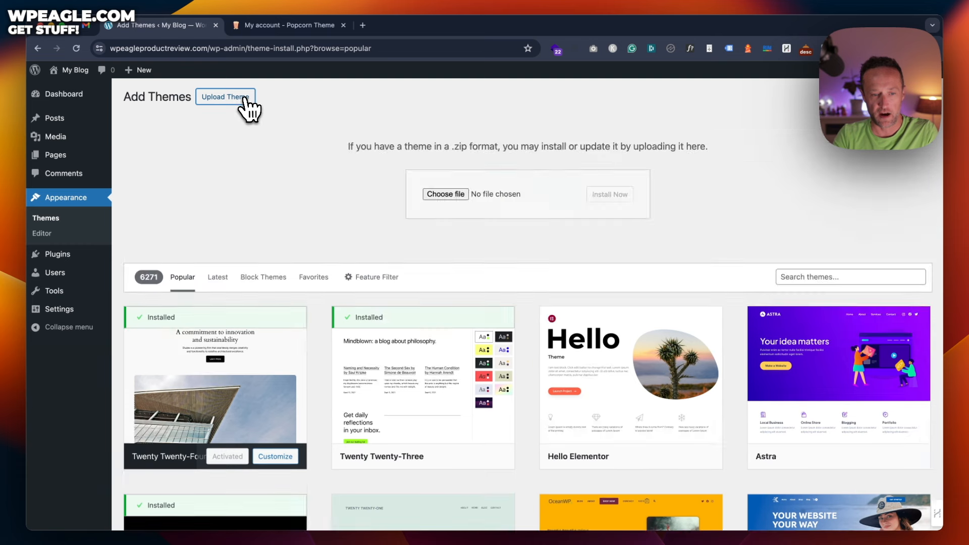
left_click(437, 193)
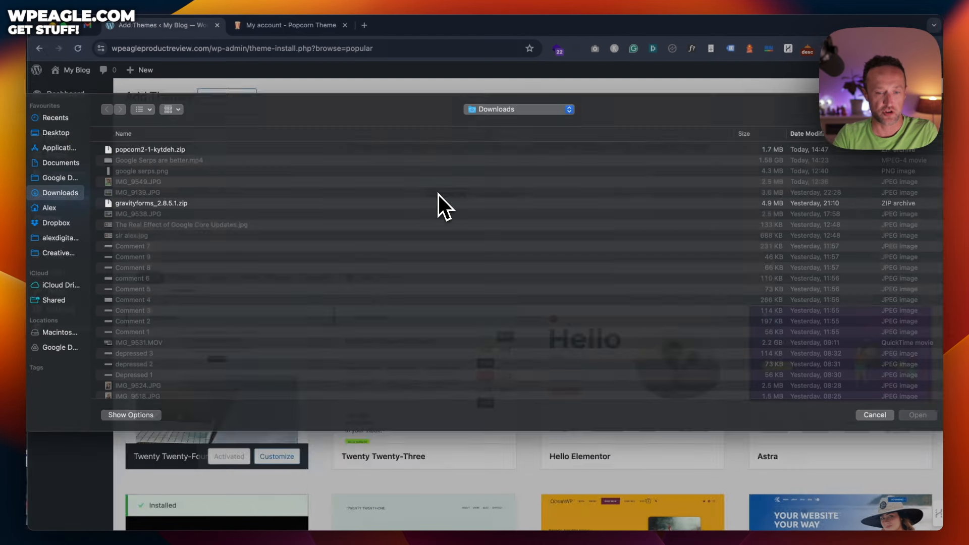
left_click(179, 160)
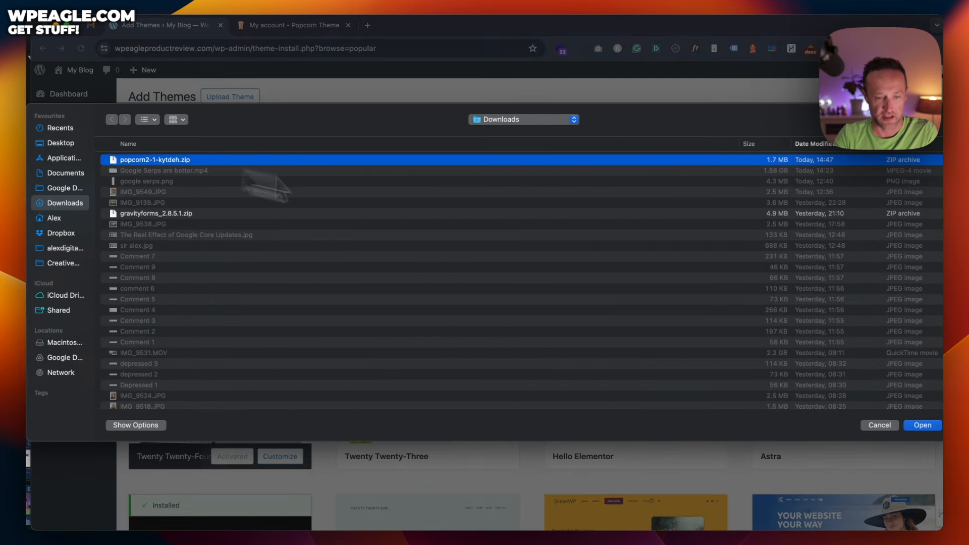
left_click(931, 427)
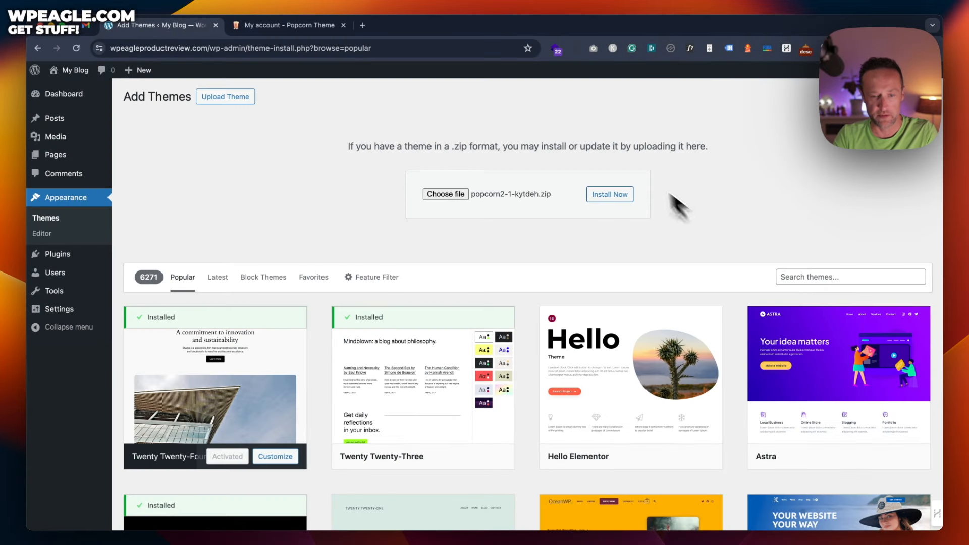
left_click(610, 195)
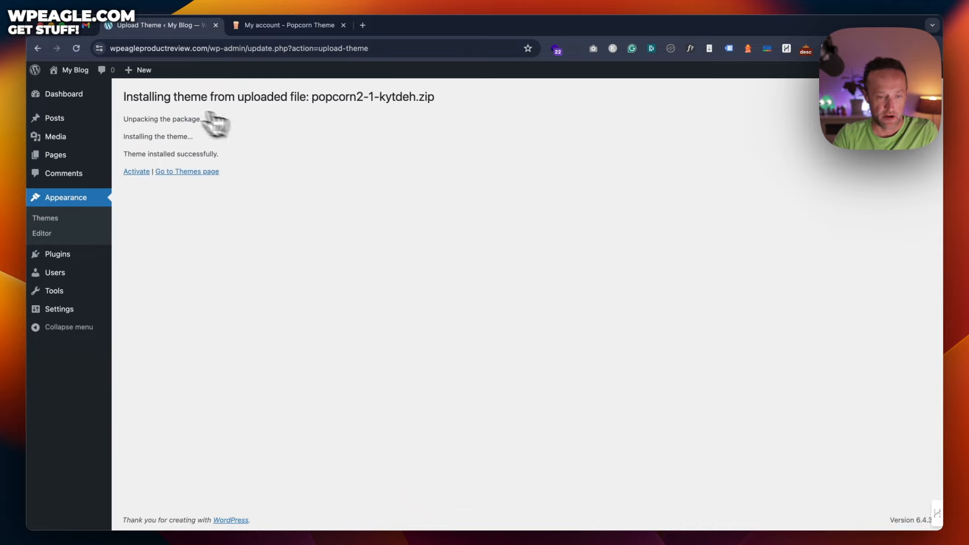
Step: Activate the Popcorn theme and go to its license code entry page
left_click(136, 171)
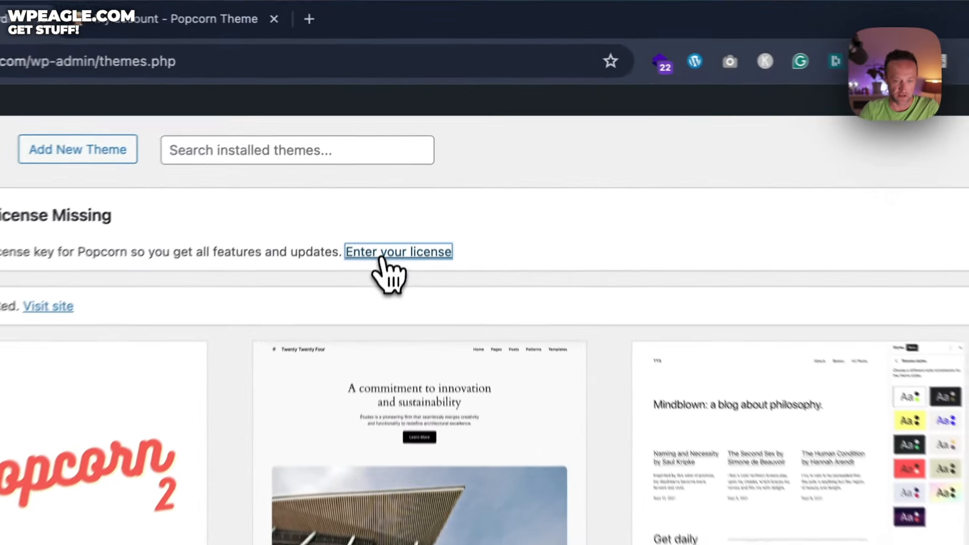
left_click(411, 153)
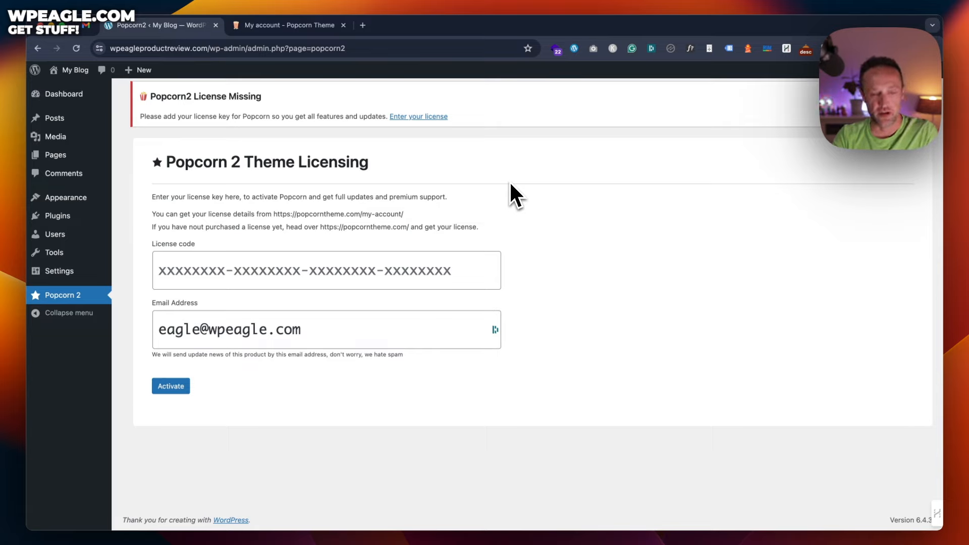
Step: On the Popcorn Theme My account page, open the completed order and select its Popcorn Theme license code
left_click(286, 25)
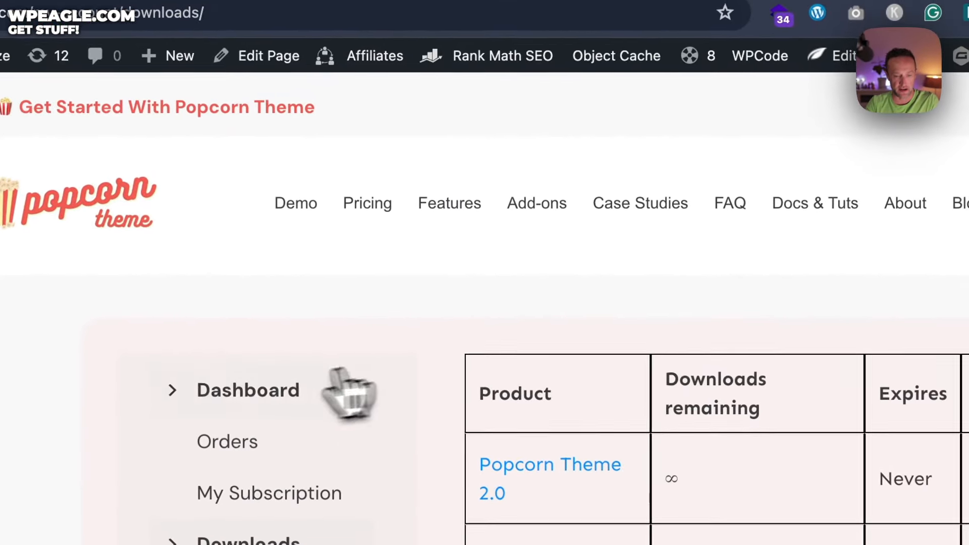
left_click(227, 441)
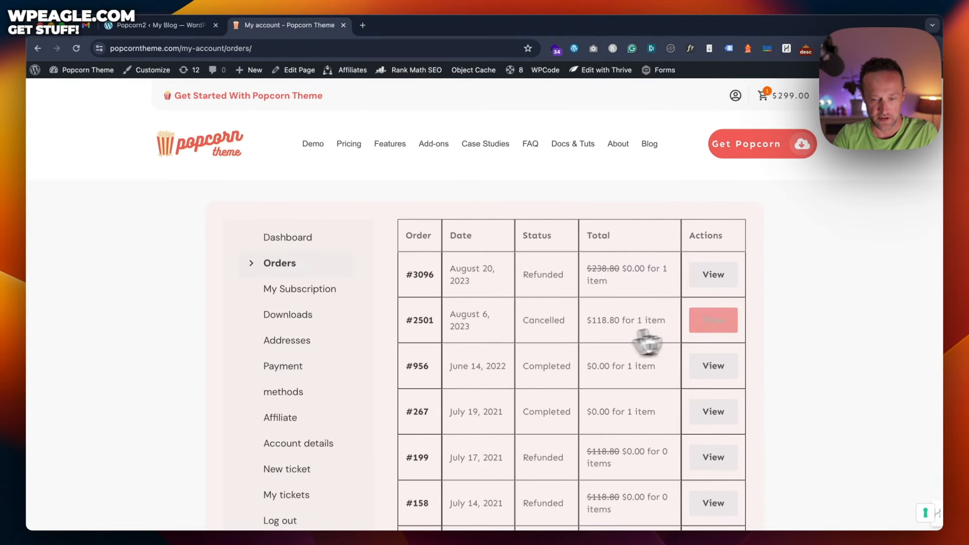
left_click(725, 372)
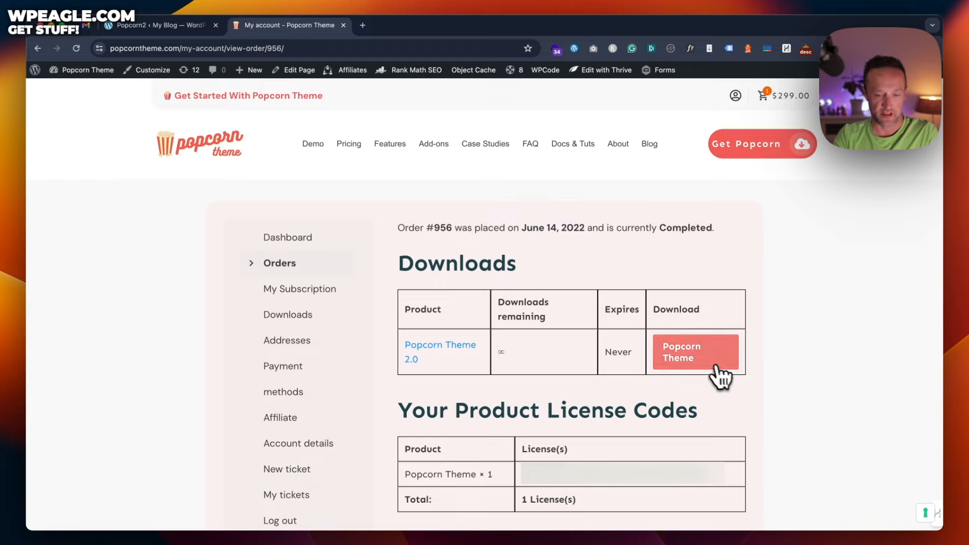
left_click_drag(523, 473, 708, 486)
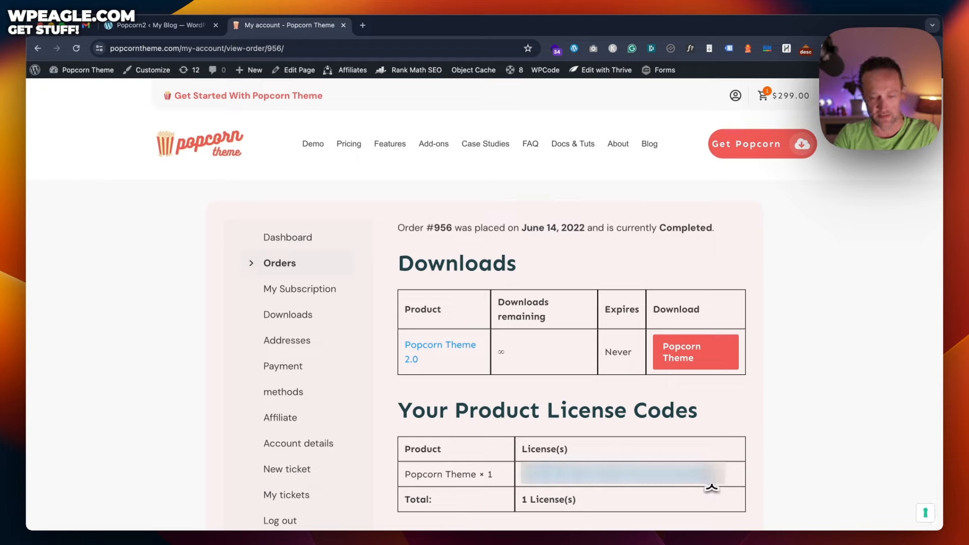
Step: Paste the copied license key into the Popcorn 2 License code field in WordPress and activate it
left_click(172, 26)
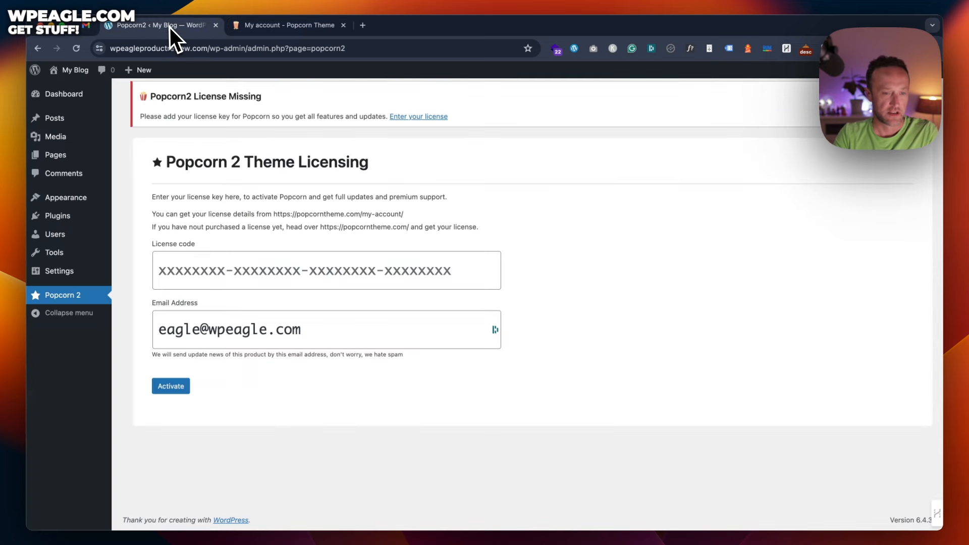
left_click(311, 266)
key("super+v")
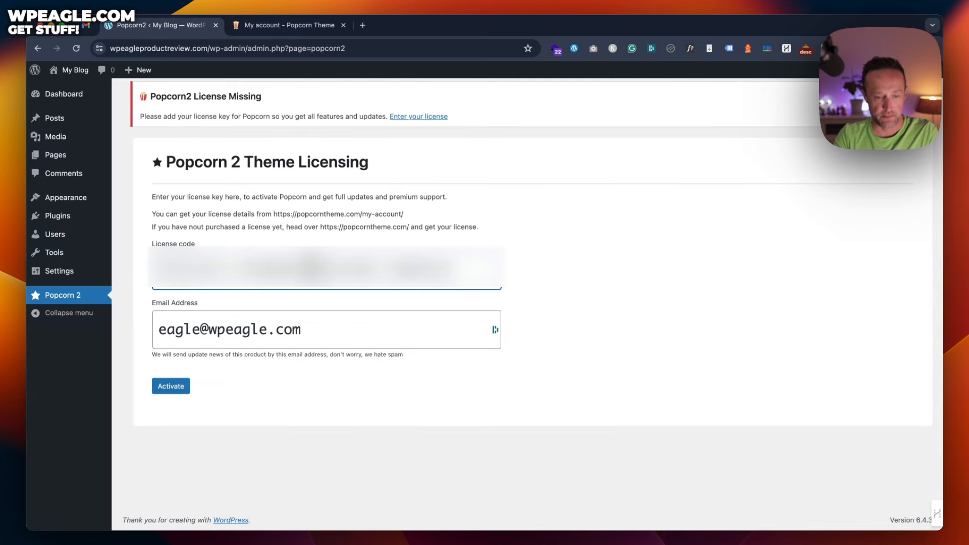
left_click(168, 388)
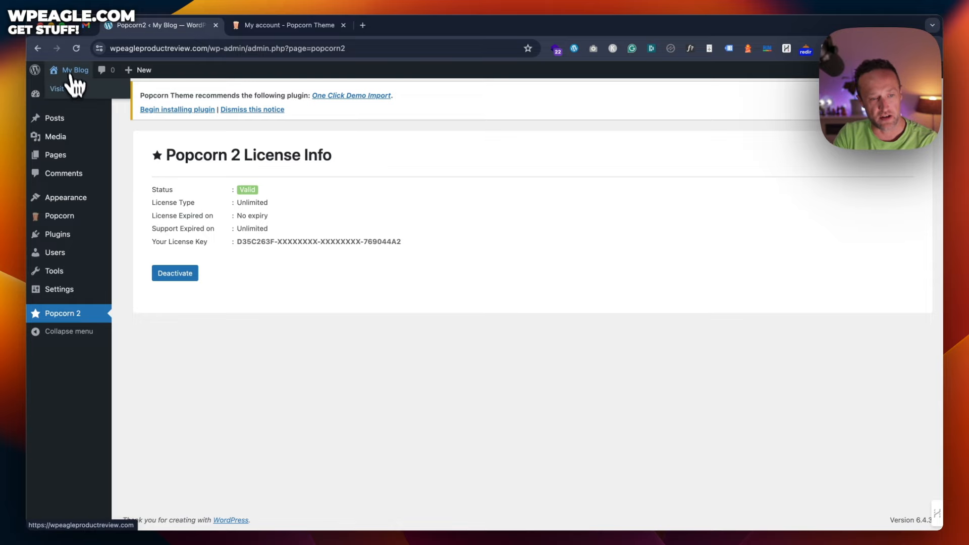
Step: Go through My Blog back to the WordPress Dashboard and close the My account tab
left_click(69, 88)
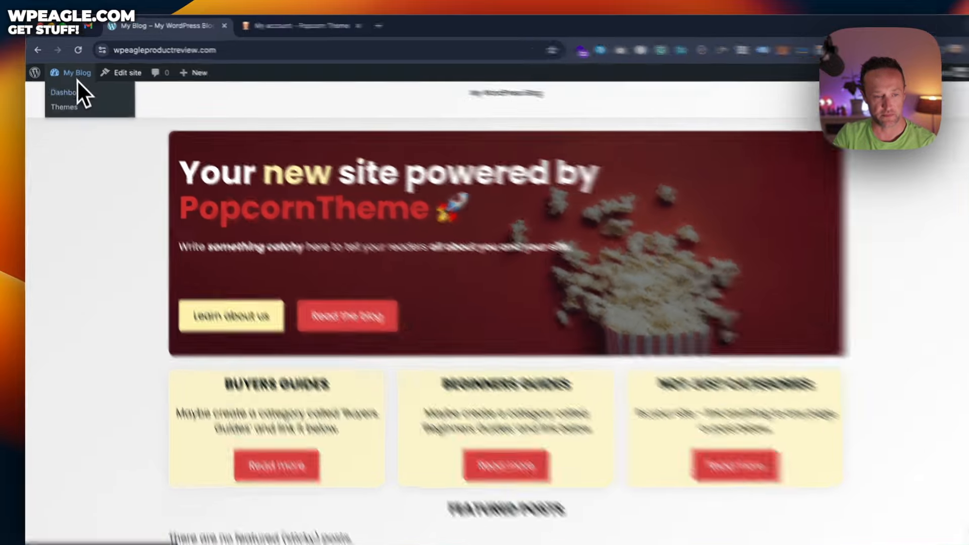
left_click(75, 87)
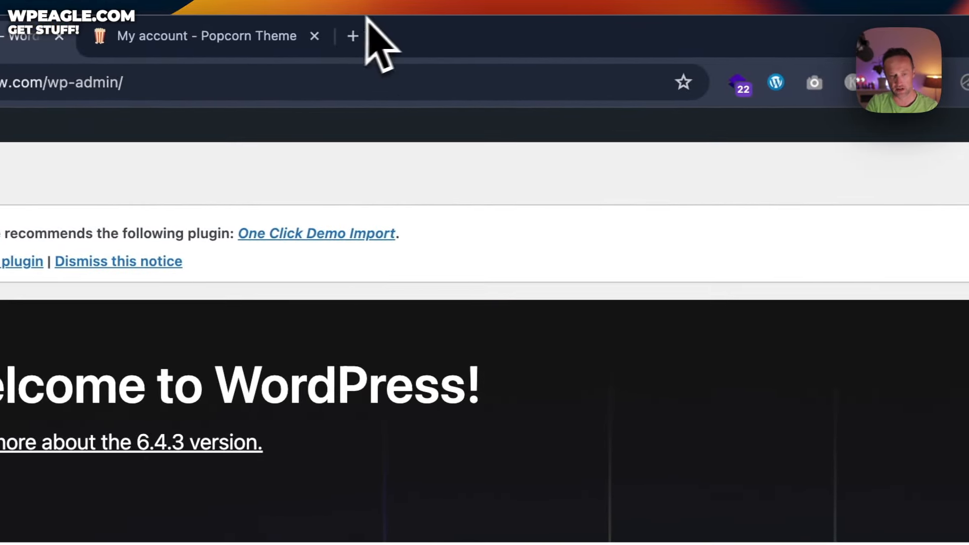
left_click(430, 36)
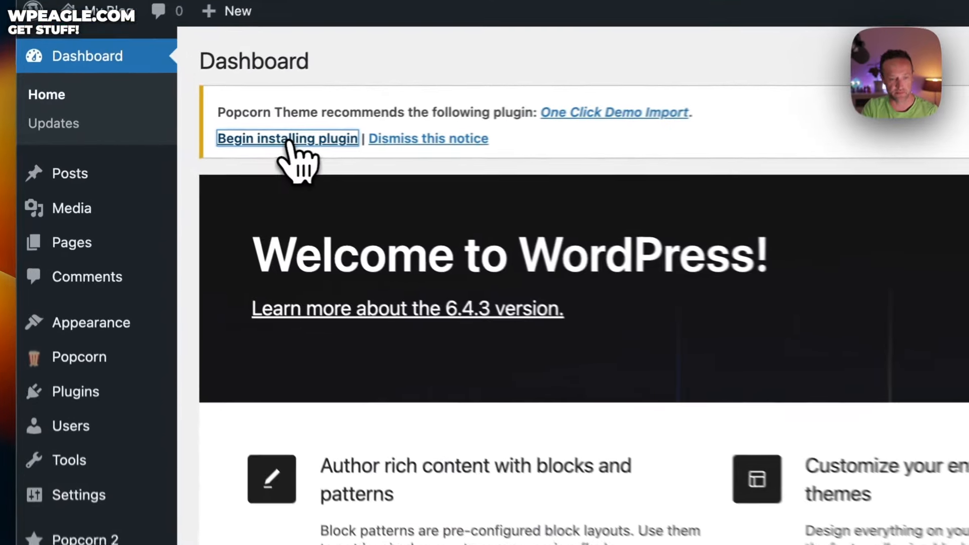
Step: Install the One Click Demo Import plugin from Begin installing plugin, activate it, and return to the Dashboard
left_click(179, 140)
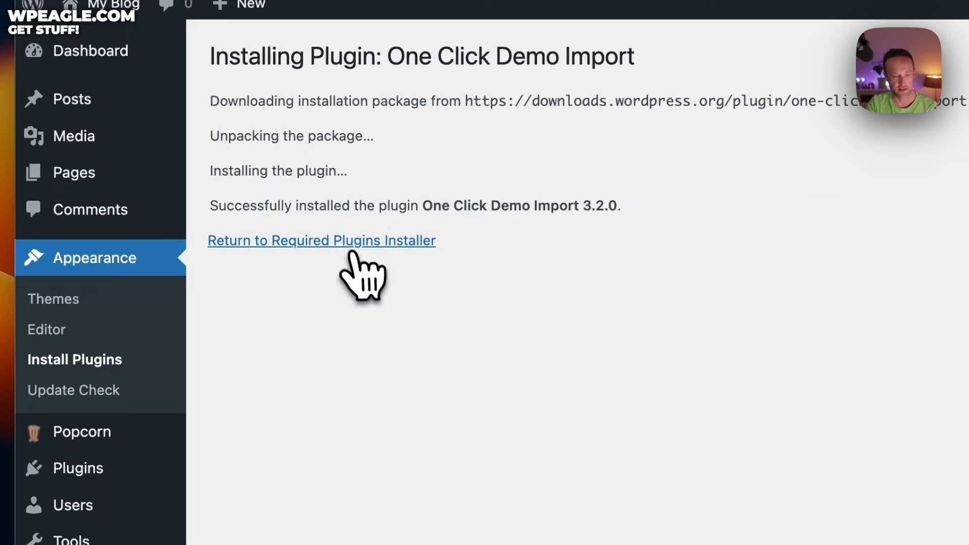
left_click(349, 244)
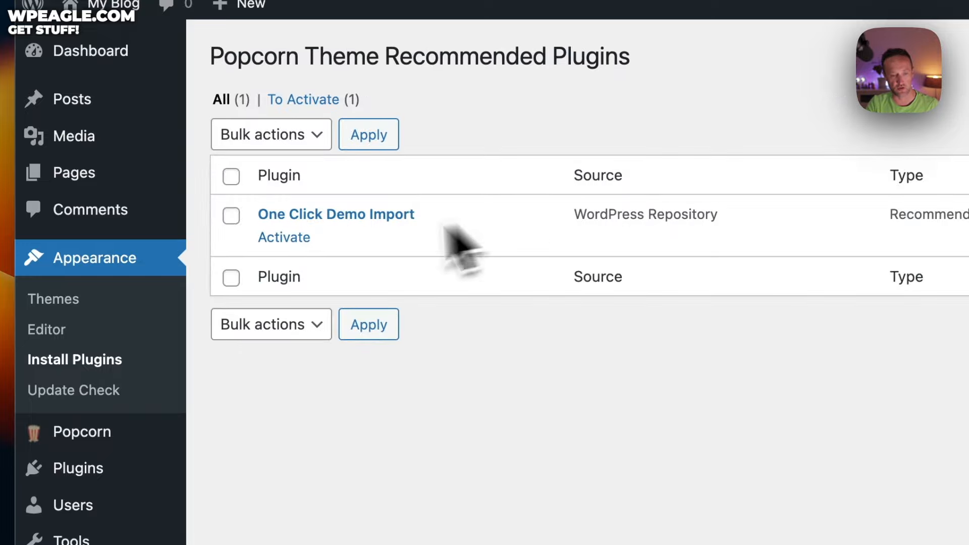
left_click(298, 238)
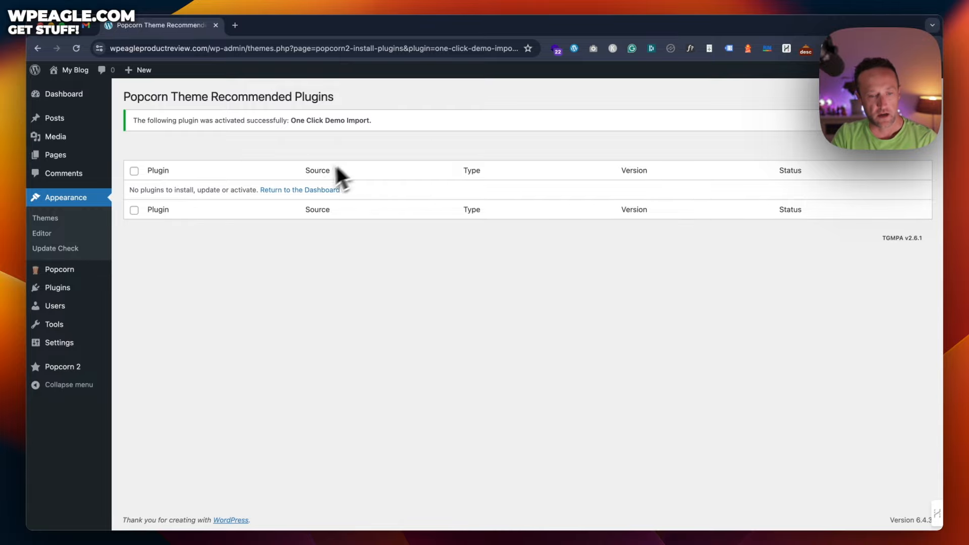
left_click(307, 191)
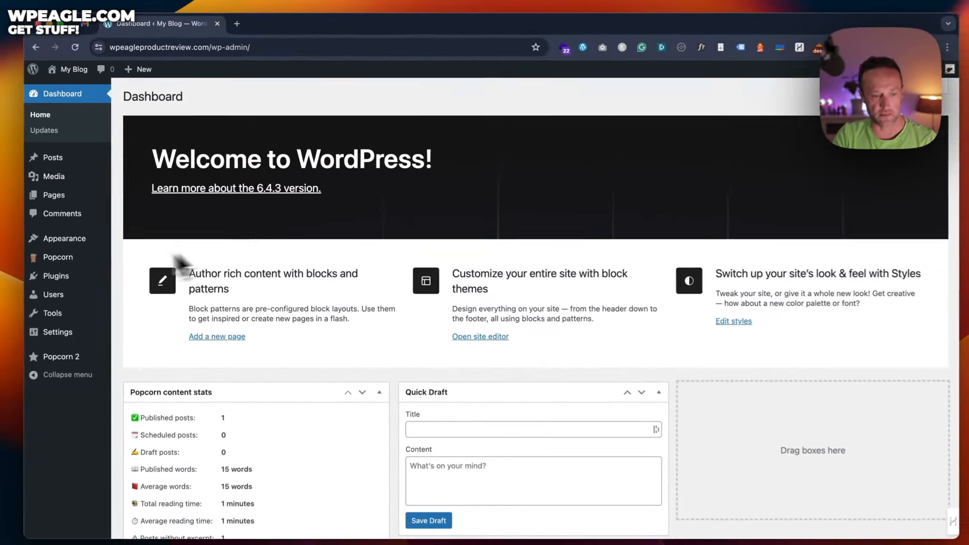
Step: Open Appearance > Popcorn Demo Import and scroll down to the grid of demo sites
mouse_move(81, 243)
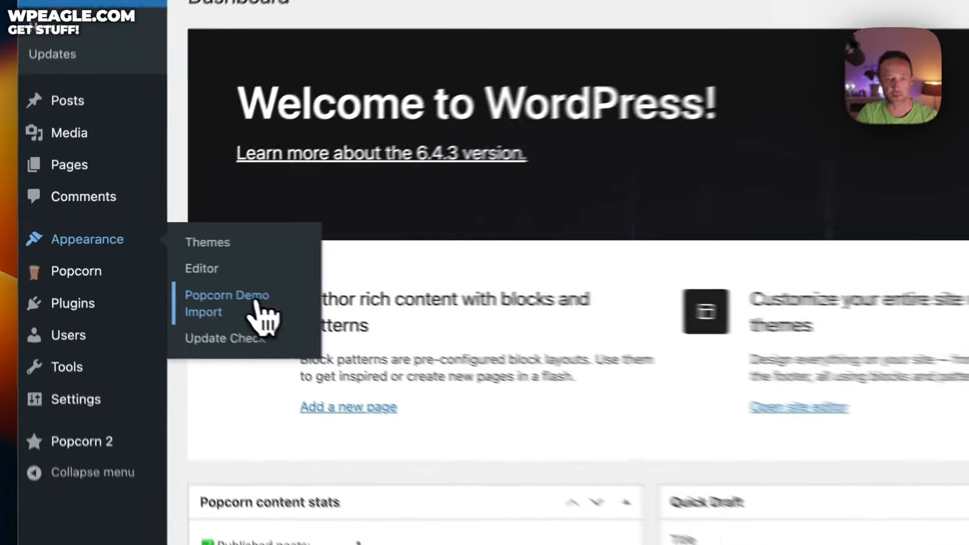
left_click(164, 275)
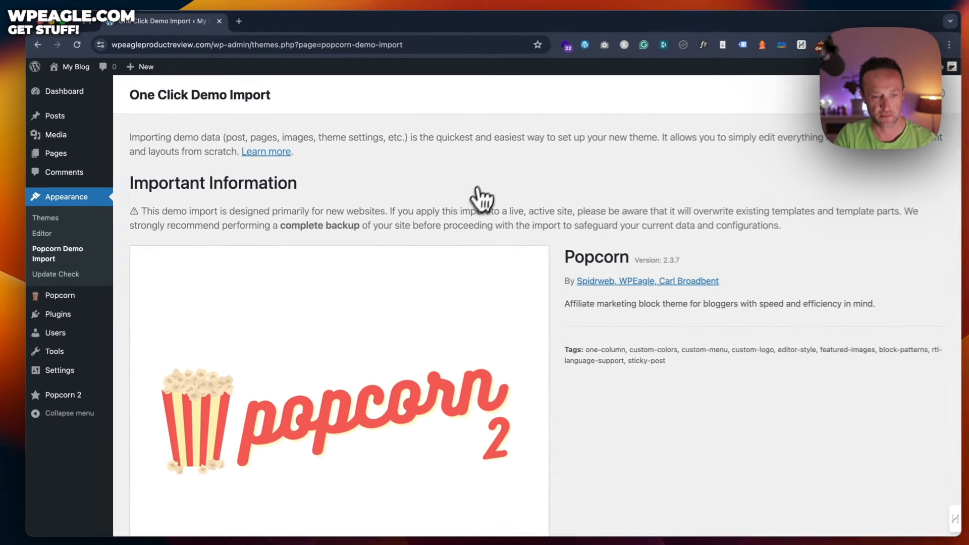
scroll(480, 192, "down", 5)
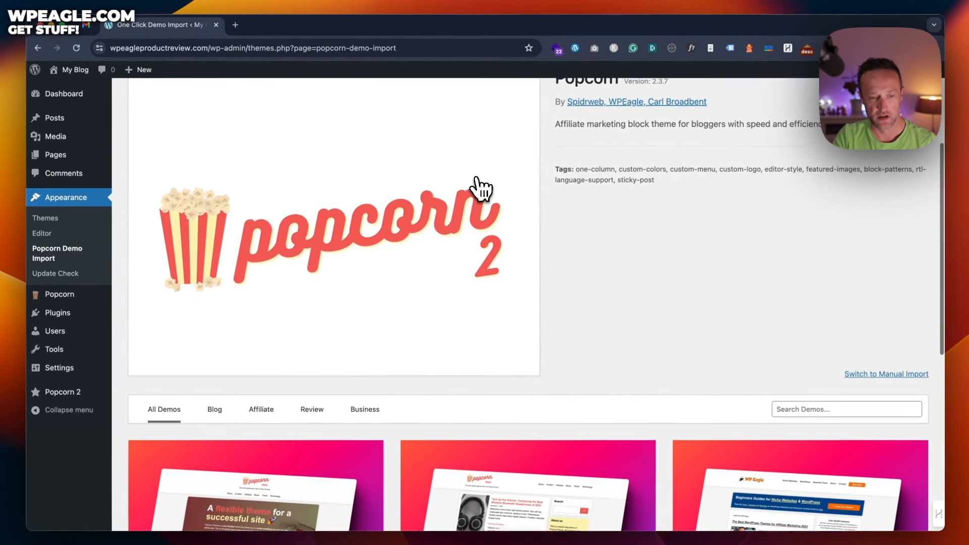
scroll(480, 189, "down", 5)
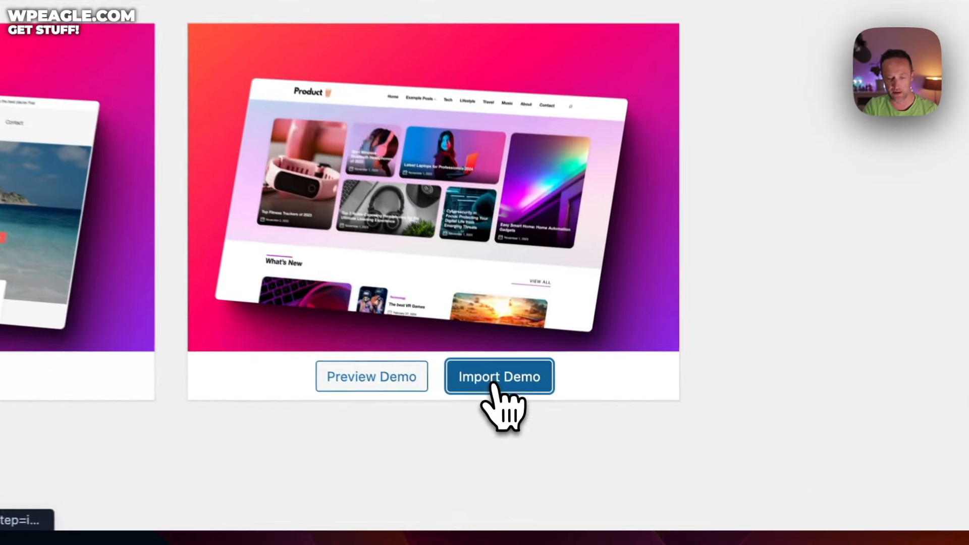
Step: Import the Product Review demo with Import Demo and Continue & Import
left_click(559, 451)
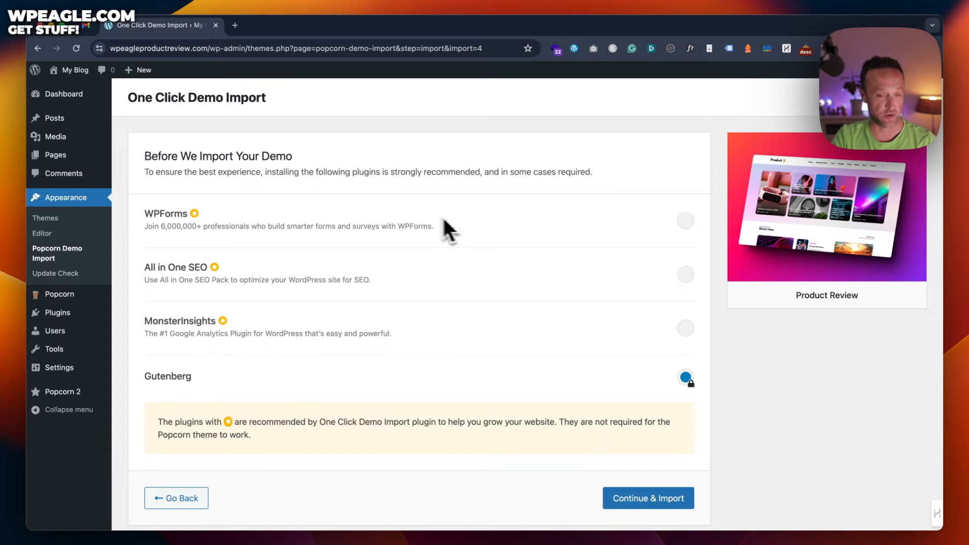
scroll(472, 202, "down", 2)
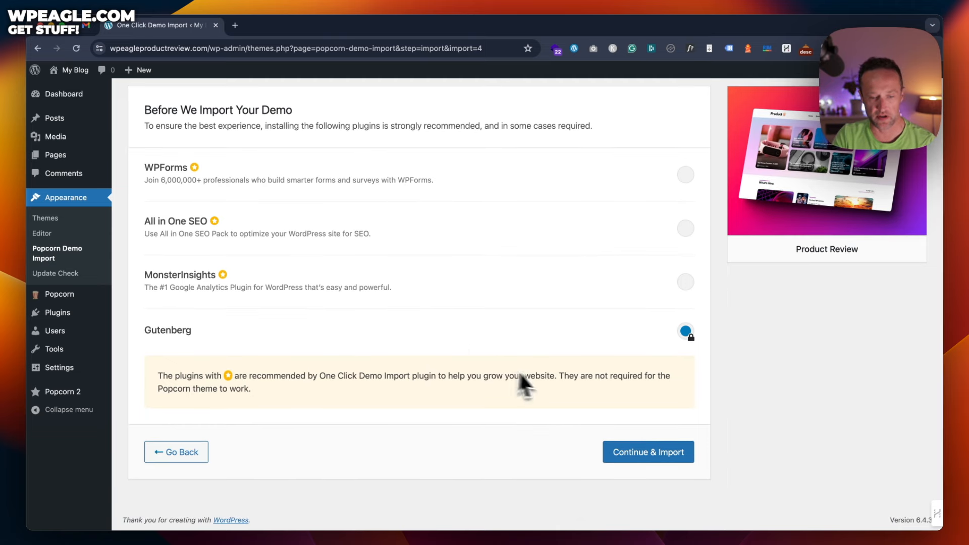
left_click(626, 454)
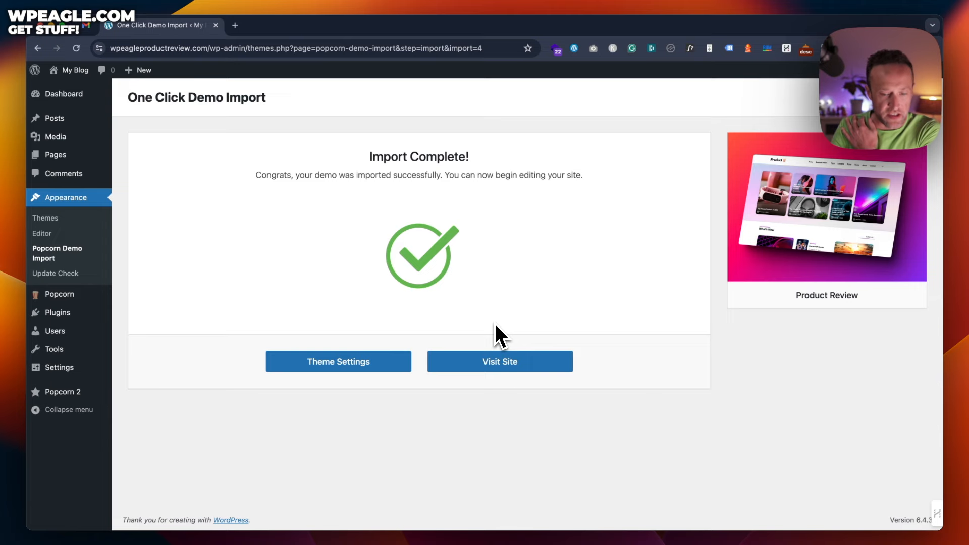
Step: View the front page with the imported Product Review demo, then go to the Dashboard from My Blog
left_click(515, 363)
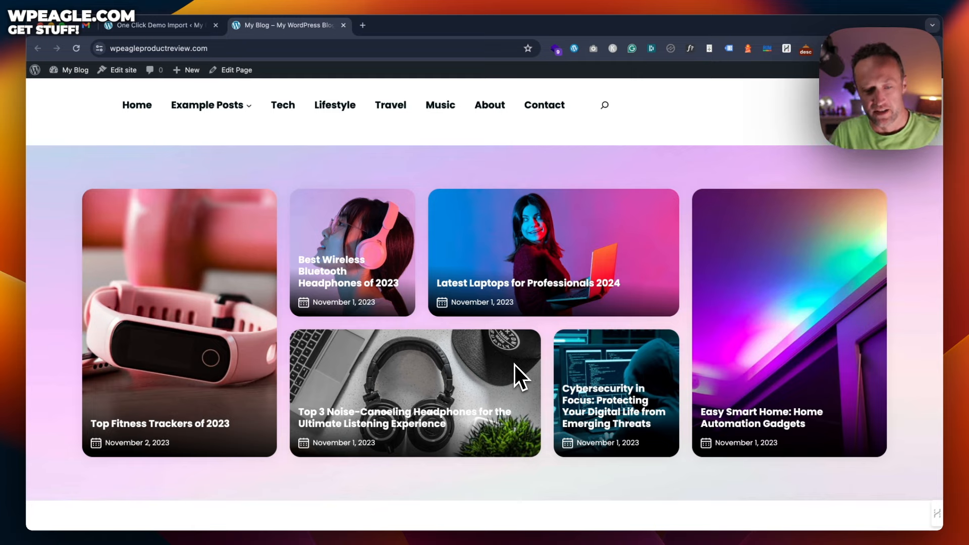
scroll(514, 365, "down", 10)
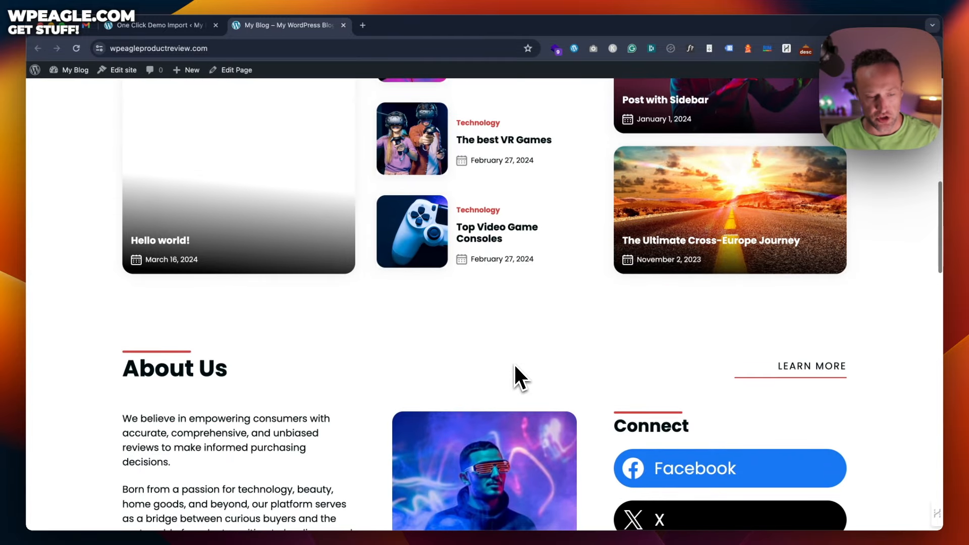
scroll(514, 364, "down", 4)
scroll(514, 364, "up", 15)
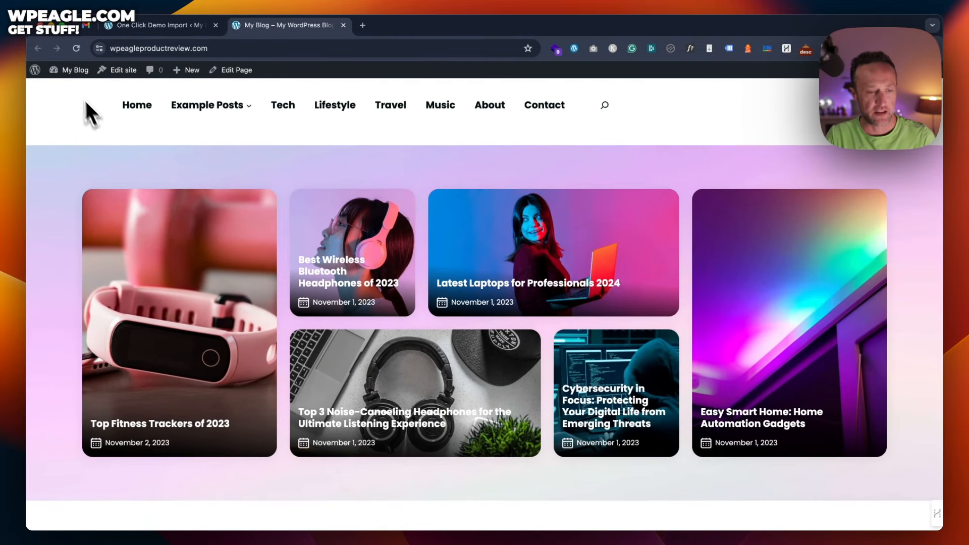
mouse_move(71, 71)
left_click(64, 89)
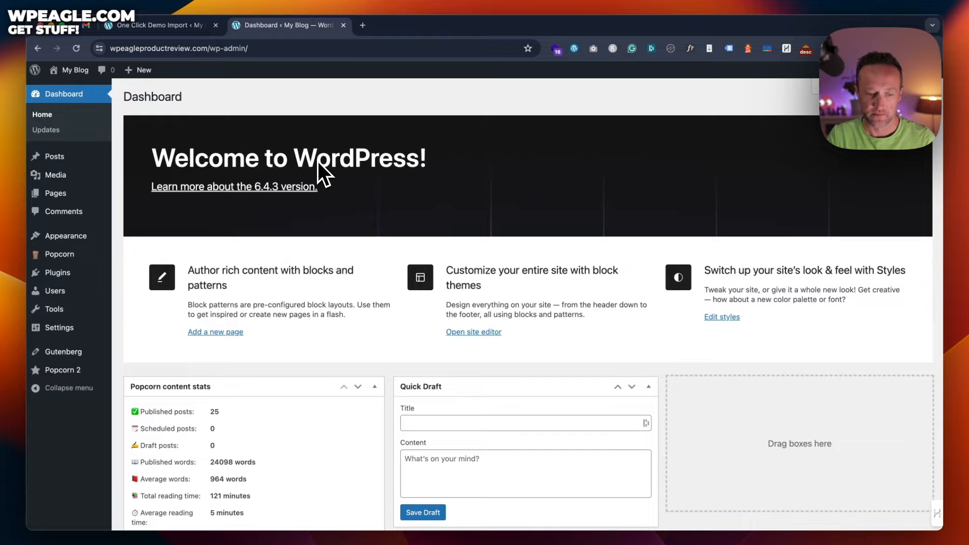
Step: Close the One Click Demo Import tab and open Posts > All Posts to see the 25 demo posts
left_click(215, 25)
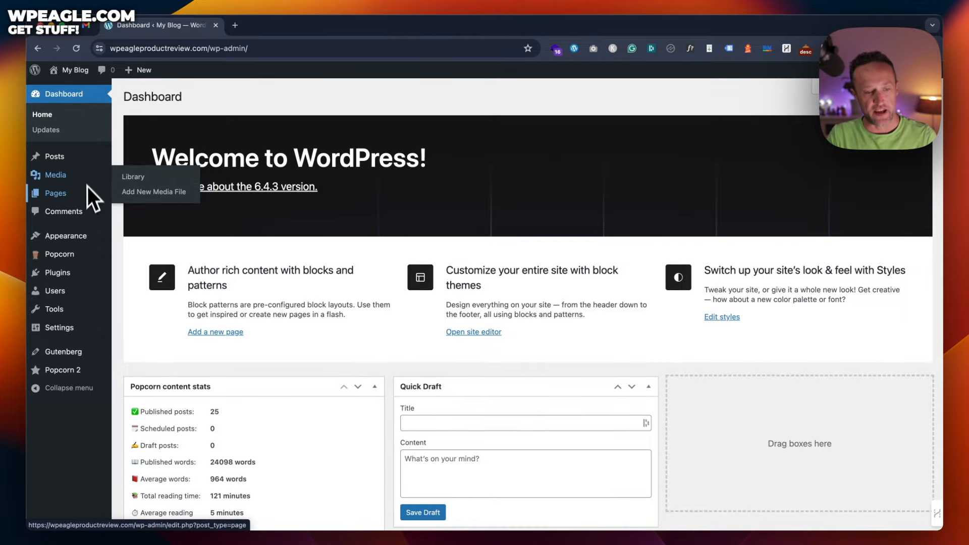
left_click(137, 156)
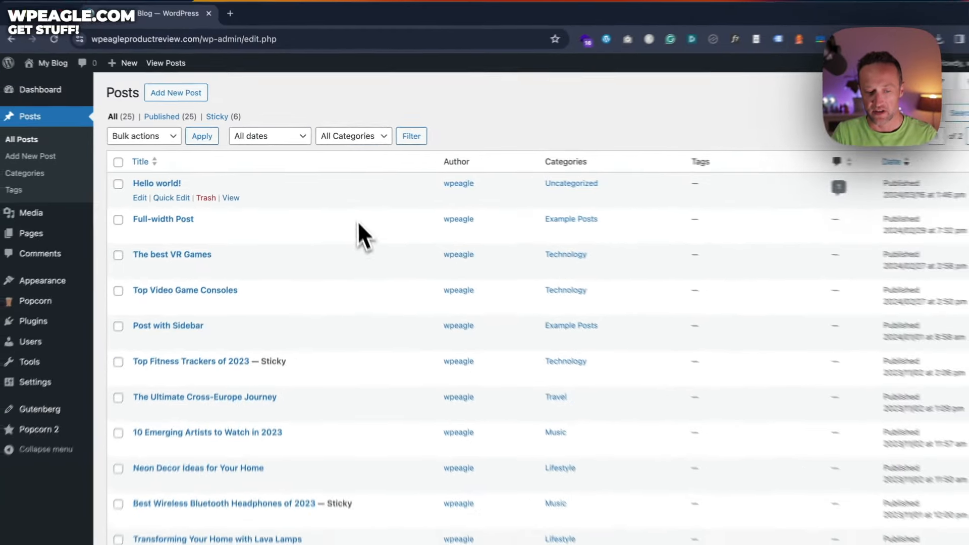
scroll(354, 212, "down", 10)
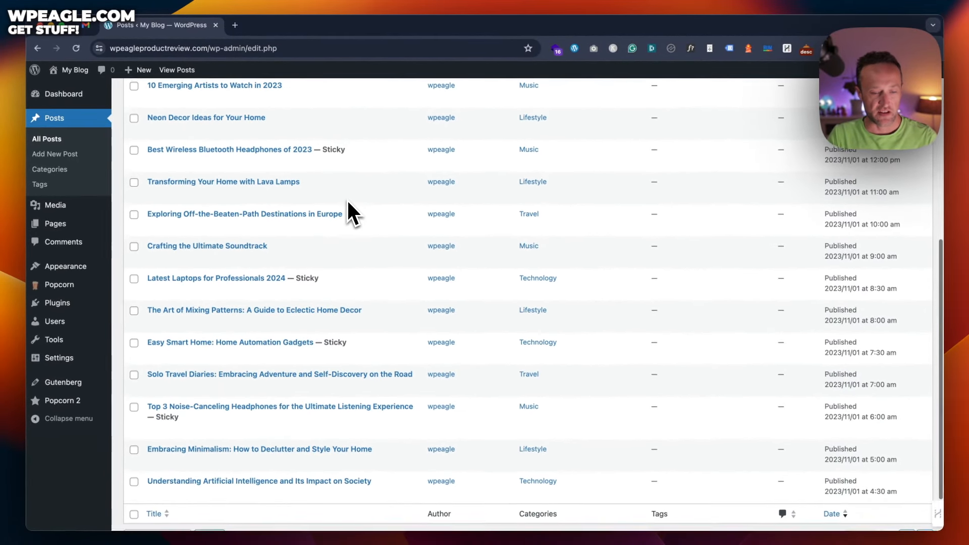
scroll(347, 201, "up", 10)
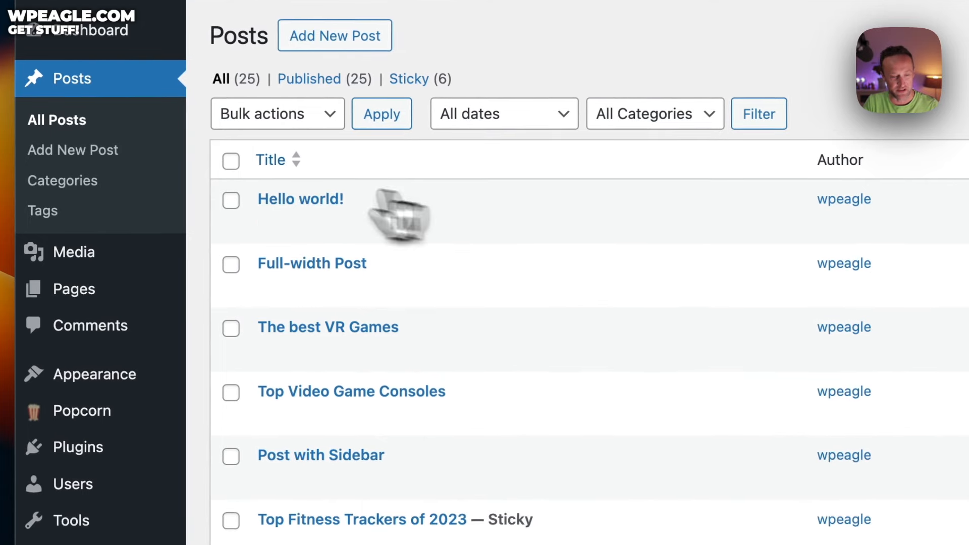
Step: Tick Hello world!, Full-width Post, The best VR Games and Top Video Game Consoles, and choose Move to Trash
left_click(231, 200)
left_click(231, 264)
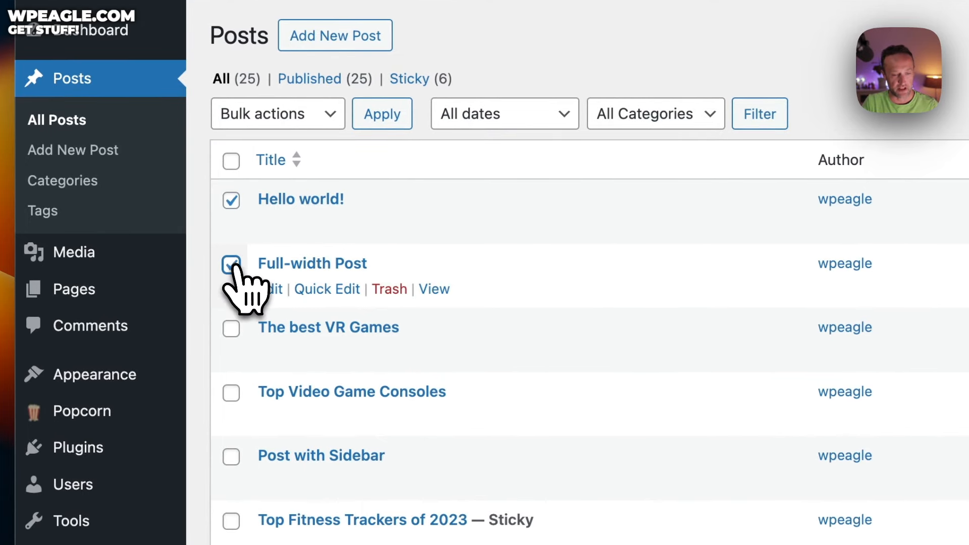
left_click(231, 329)
left_click(231, 392)
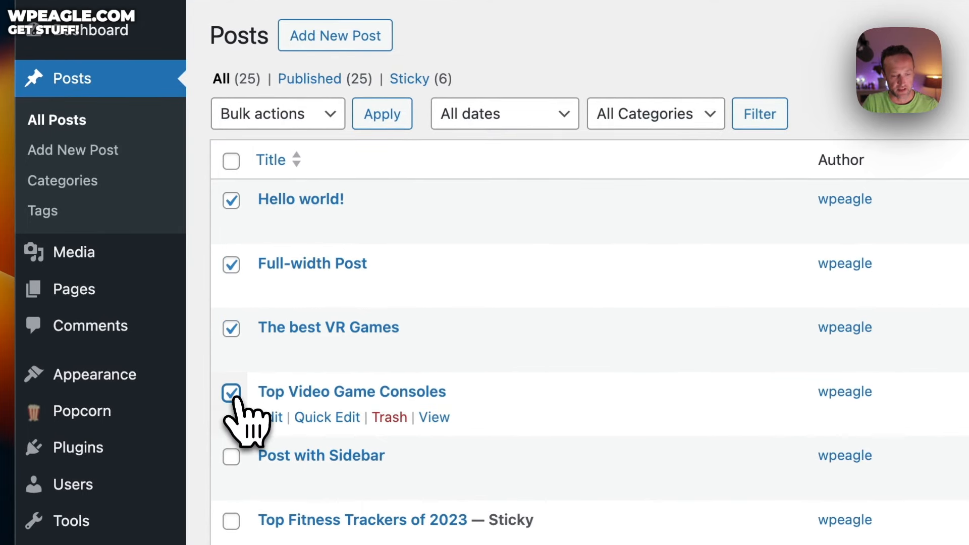
left_click(314, 121)
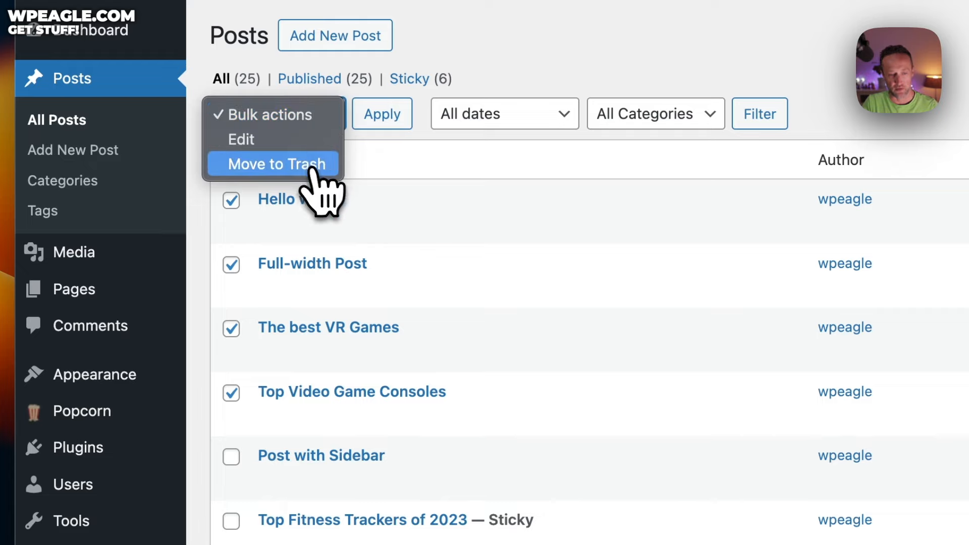
left_click(317, 166)
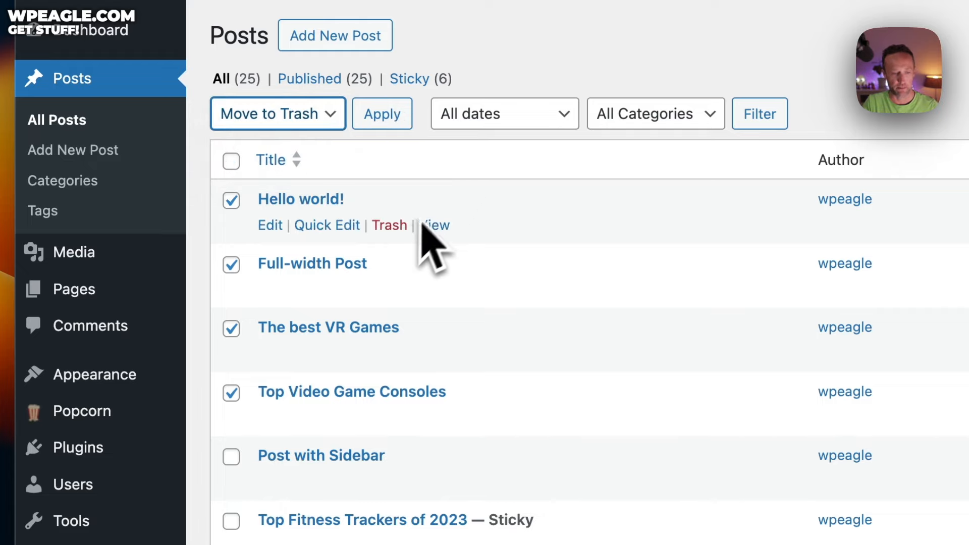
Step: Untick the four posts, trash only Hello world! from its row link, then open Categories
left_click(232, 200)
left_click(231, 264)
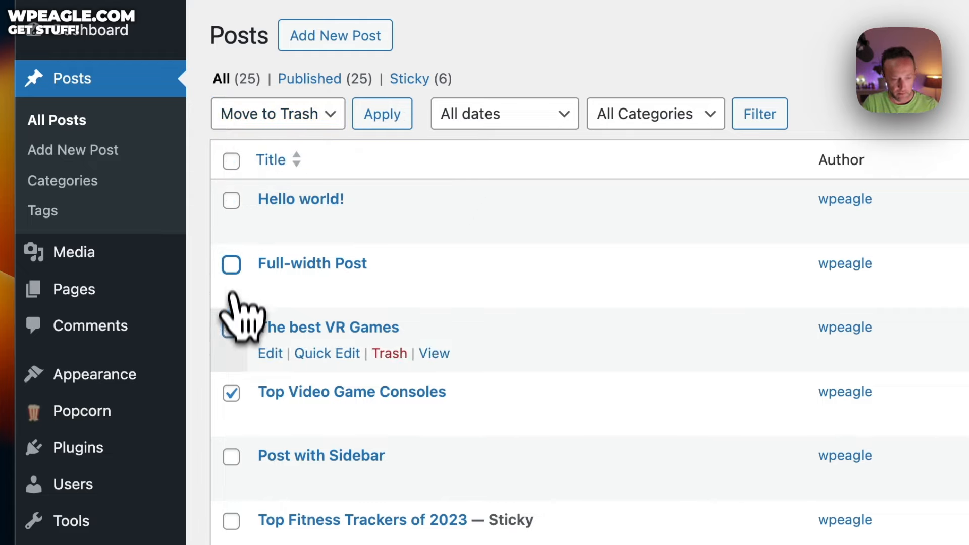
left_click(231, 329)
left_click(231, 392)
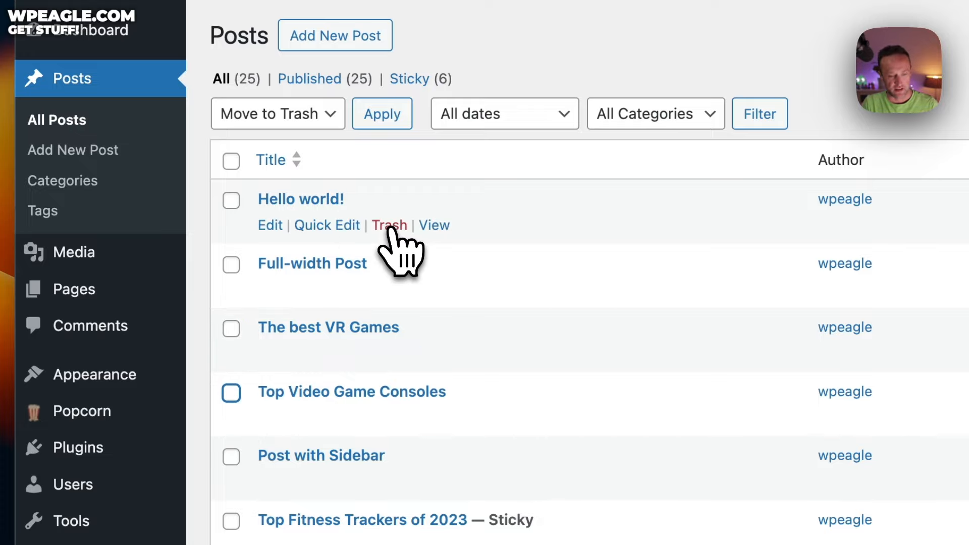
left_click(390, 226)
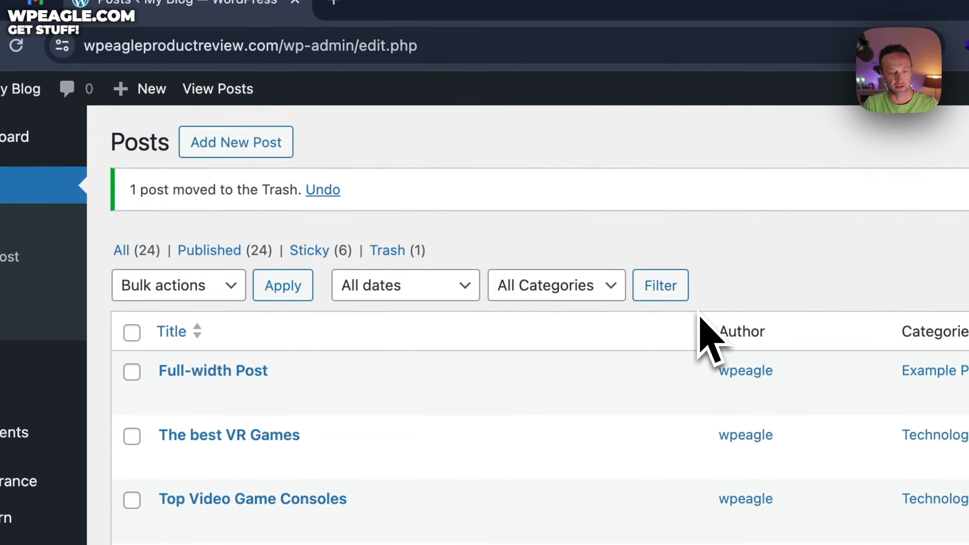
left_click(323, 190)
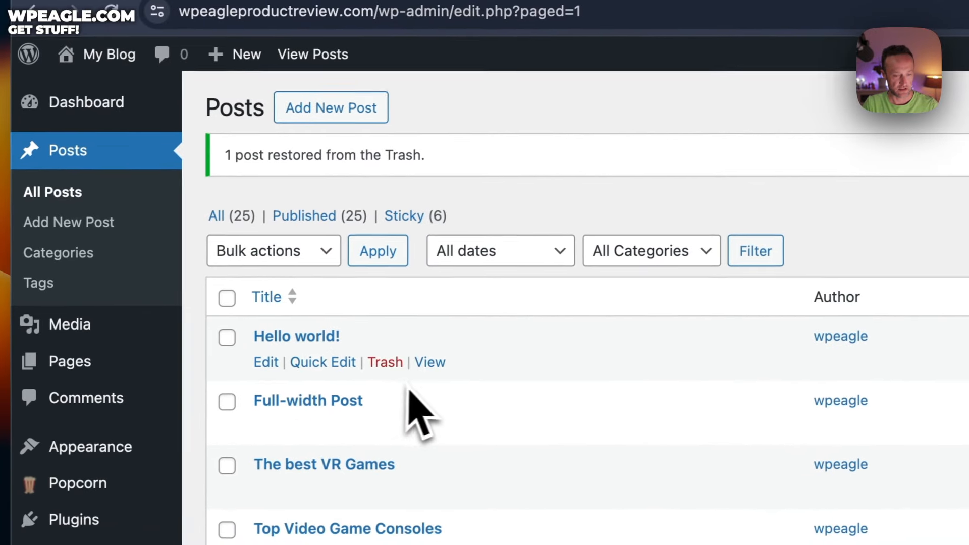
left_click(403, 368)
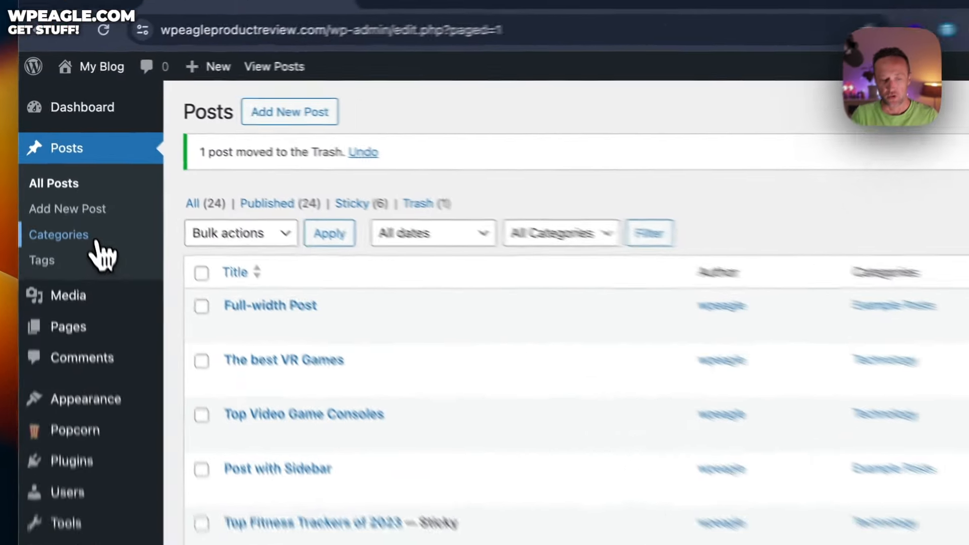
left_click(73, 177)
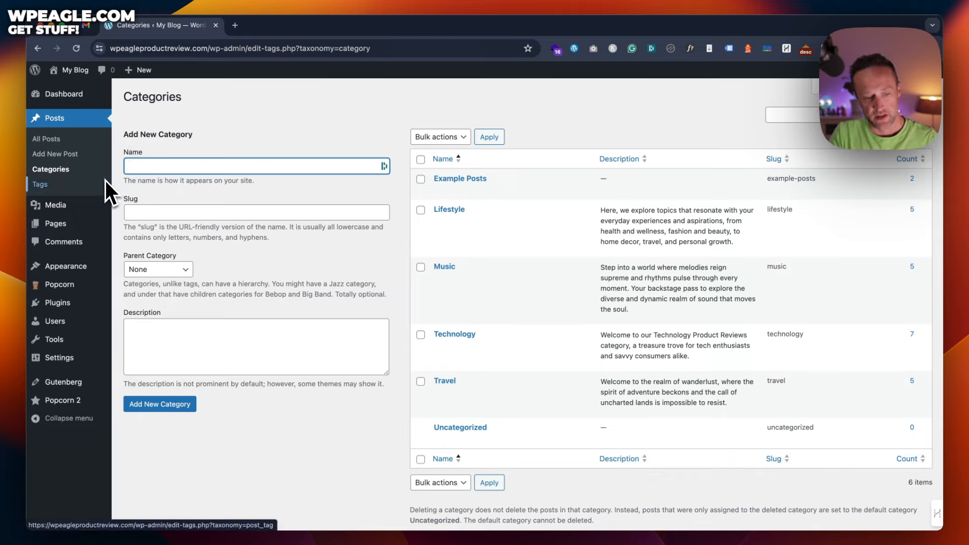
Step: Open Settings > General to see the site title My Blog and its tagline
mouse_move(80, 357)
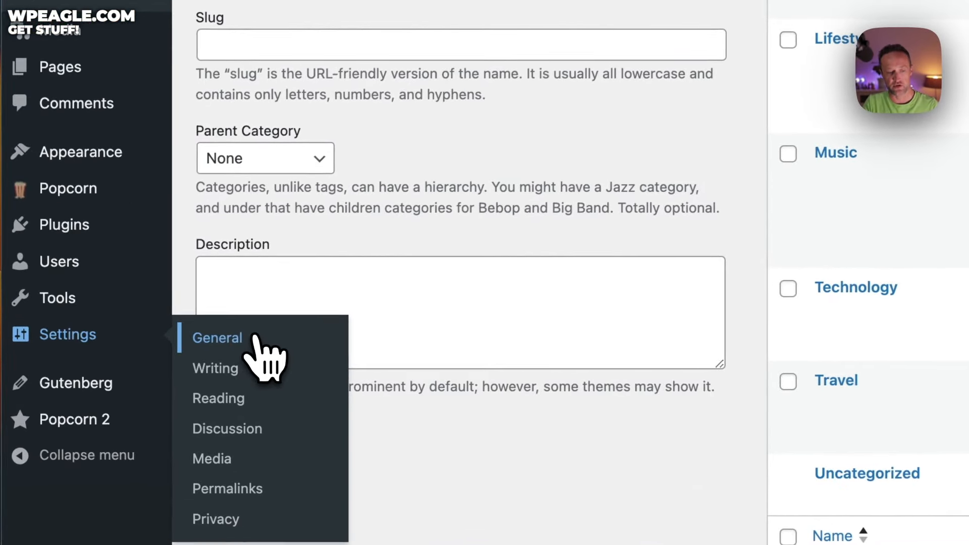
left_click(133, 360)
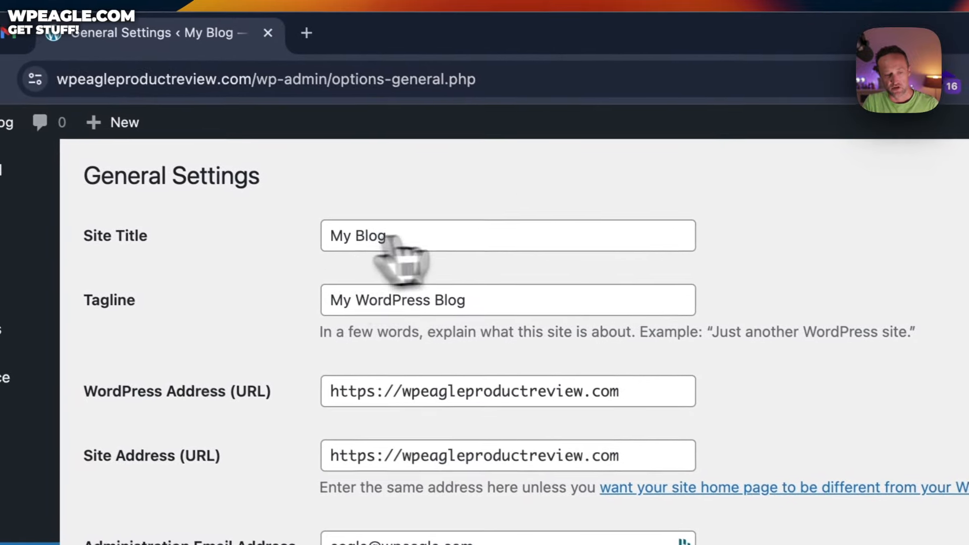
Step: Set the Site Title to 'Product Review website' and Tagline 'by WP Eagle', then save General Settings
left_click(468, 248)
key("super+a")
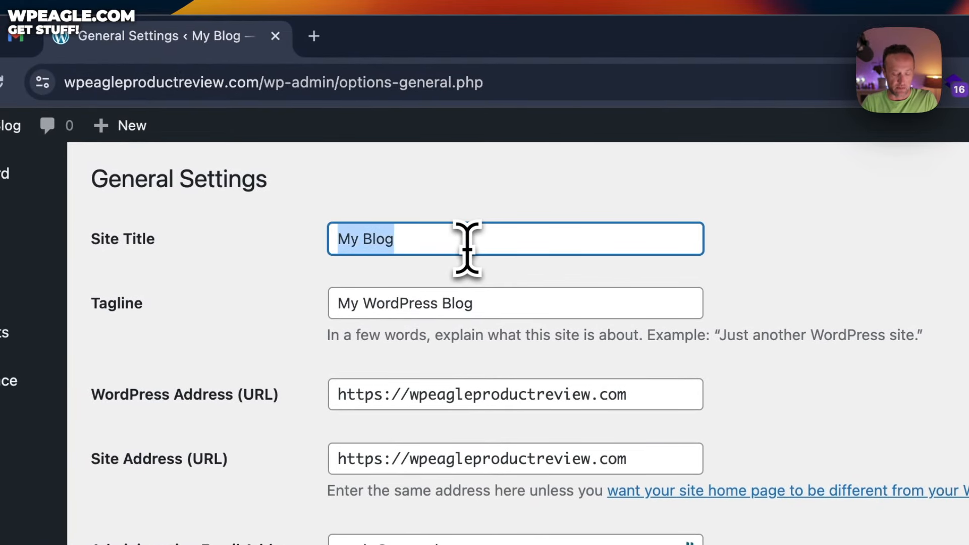
type("Product")
type(" Review website")
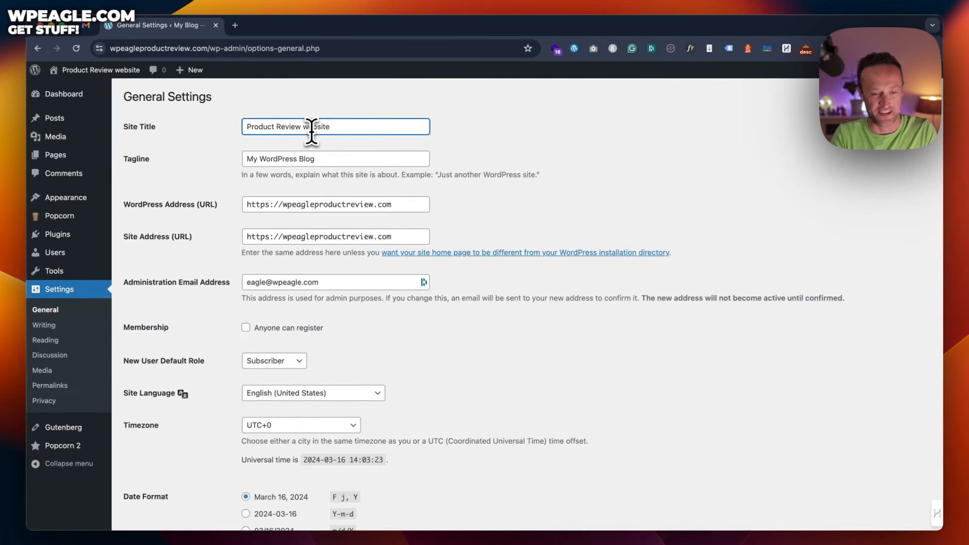
key("Tab")
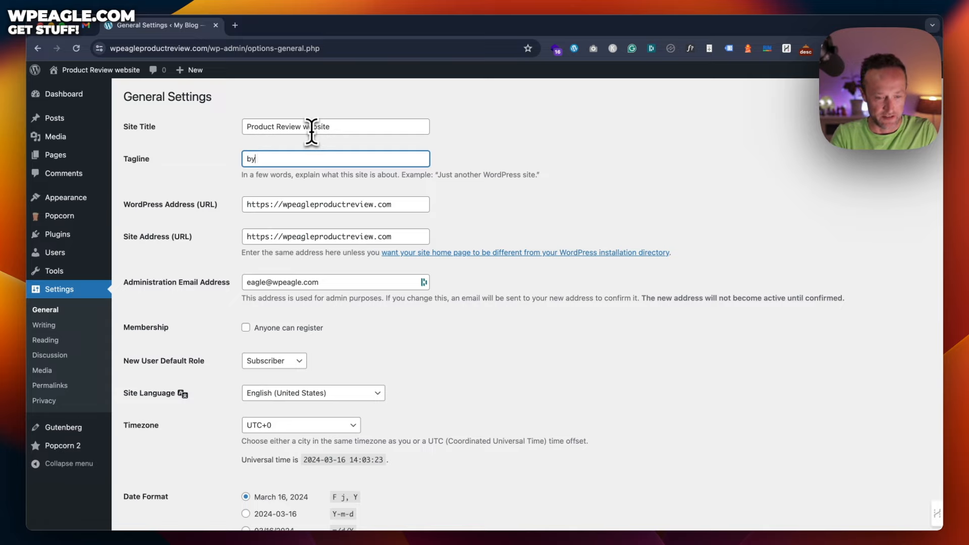
key("Tab")
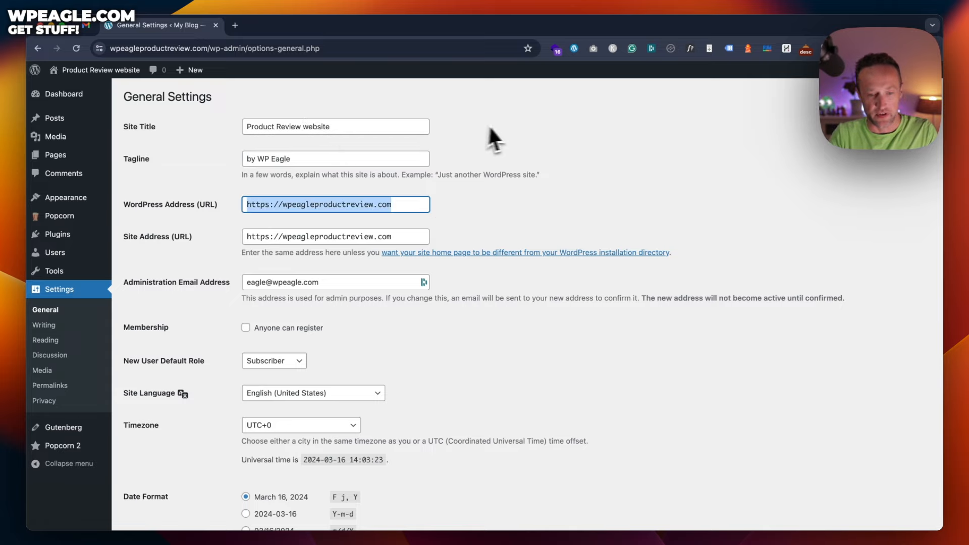
scroll(493, 134, "down", 2)
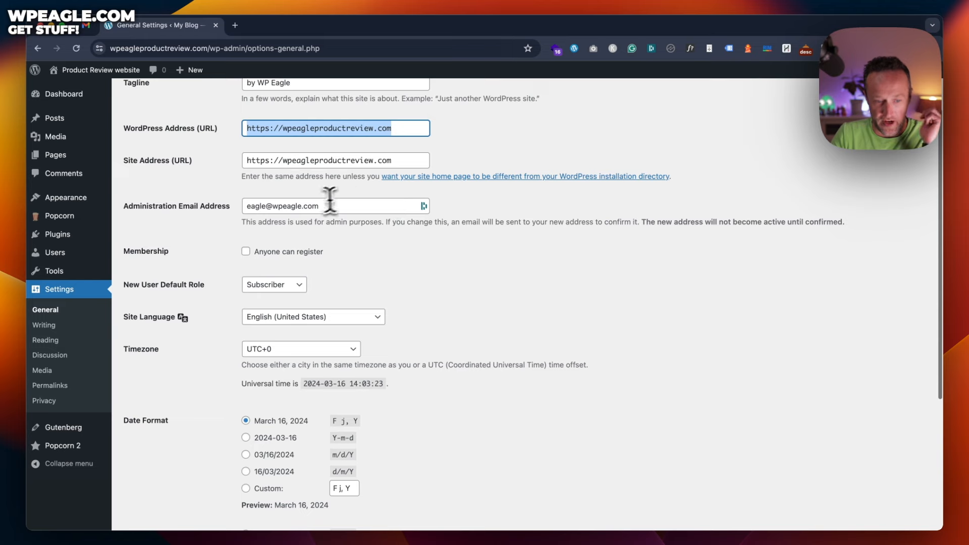
left_click(371, 234)
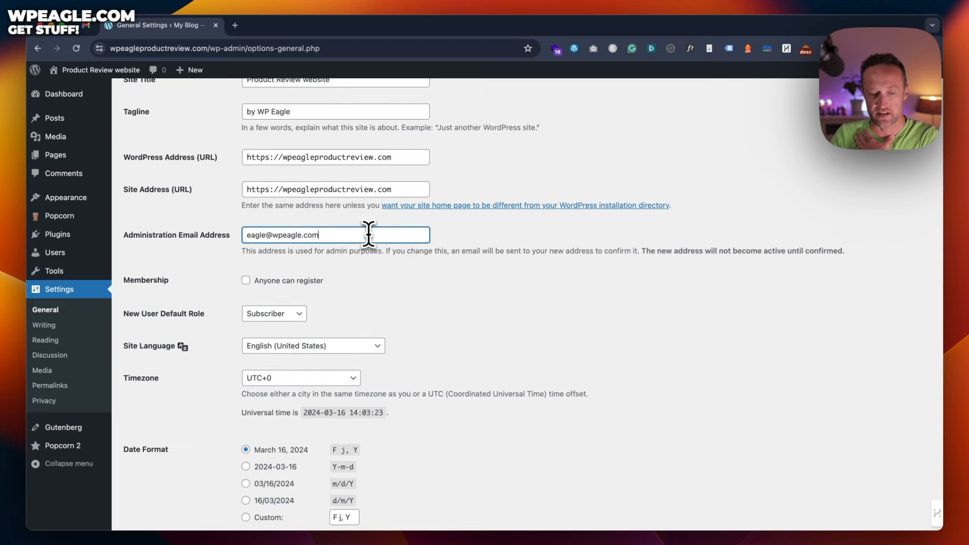
scroll(408, 258, "down", 10)
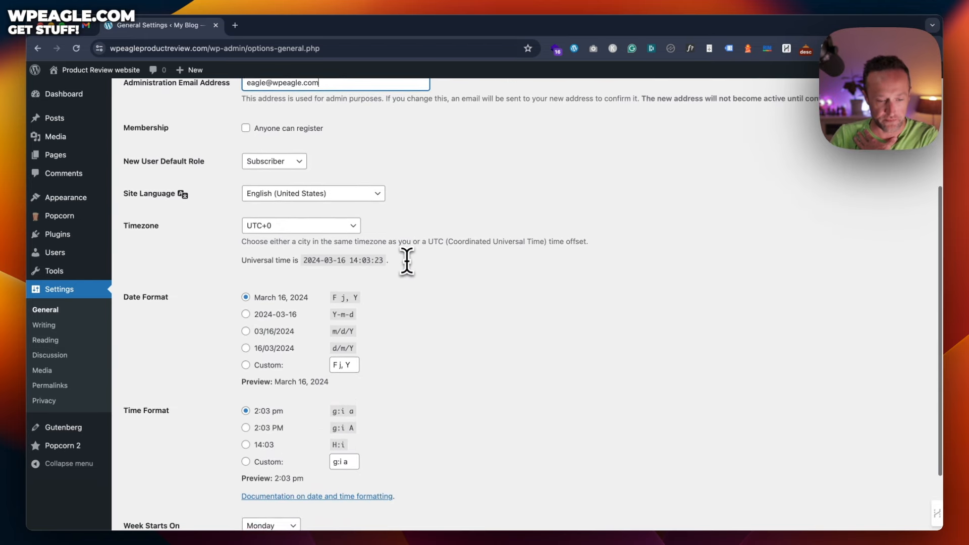
scroll(335, 156, "up", 1)
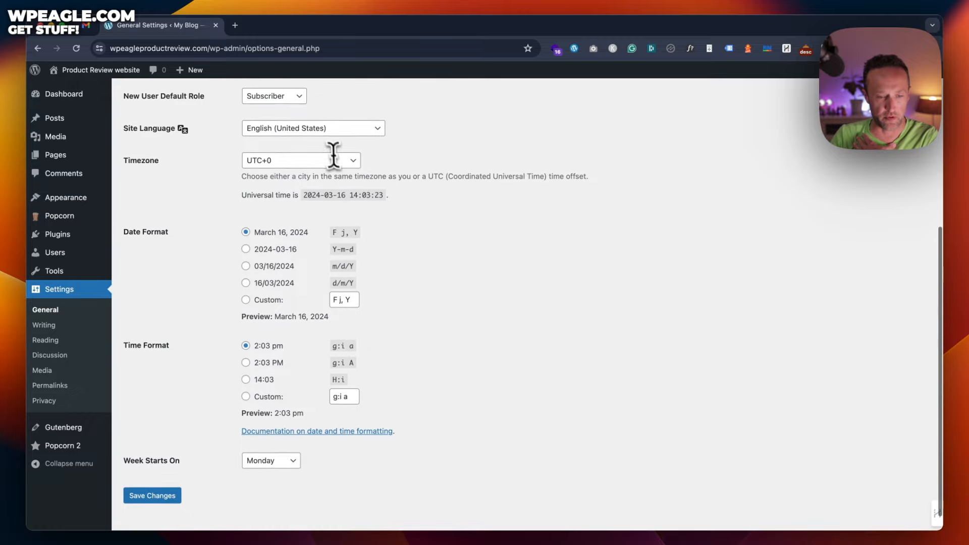
scroll(329, 145, "down", 1)
left_click(166, 475)
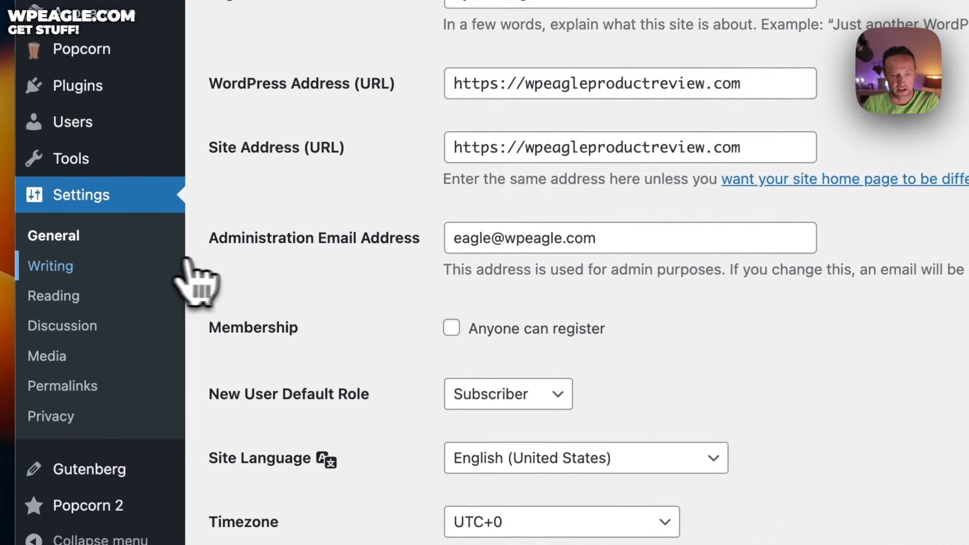
Step: Look over Writing and Reading settings, then open Permalinks and highlight the example URL's date part
left_click(185, 265)
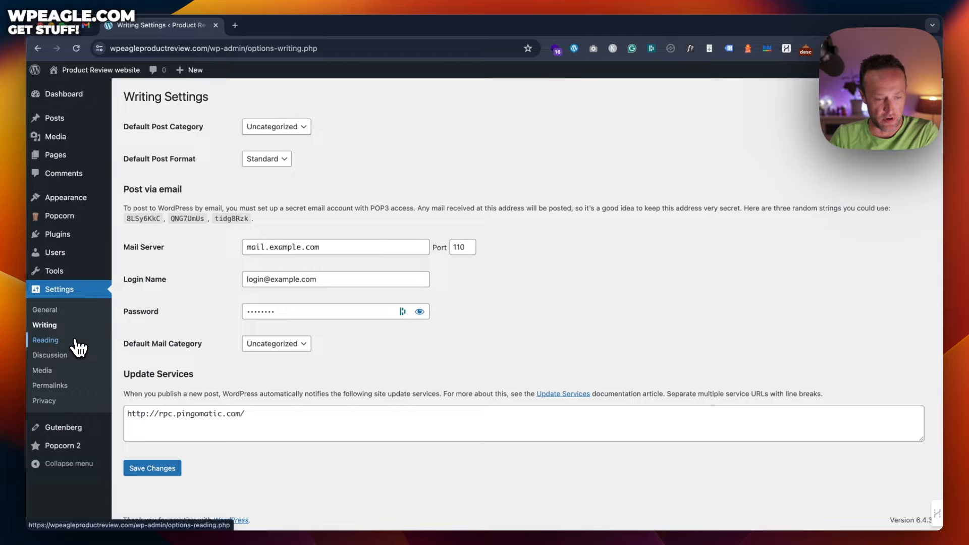
left_click(78, 340)
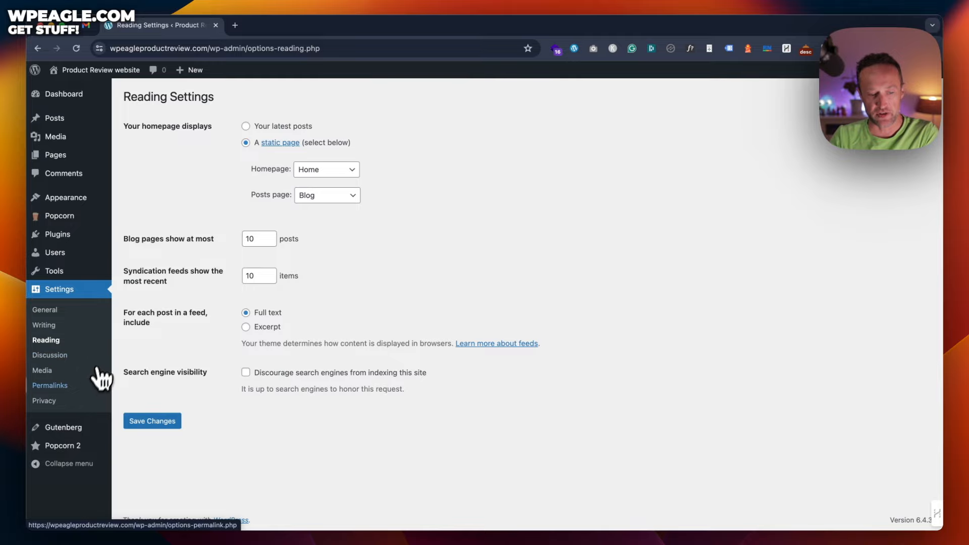
left_click(81, 385)
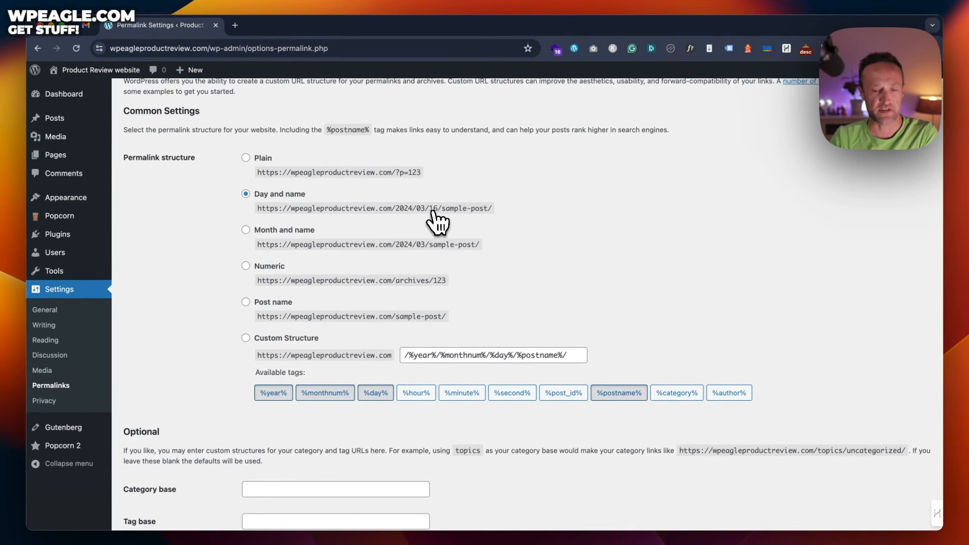
left_click_drag(392, 208, 519, 217)
Step: Switch to a Custom Structure and empty the field of the old Day and name tags
left_click(519, 217)
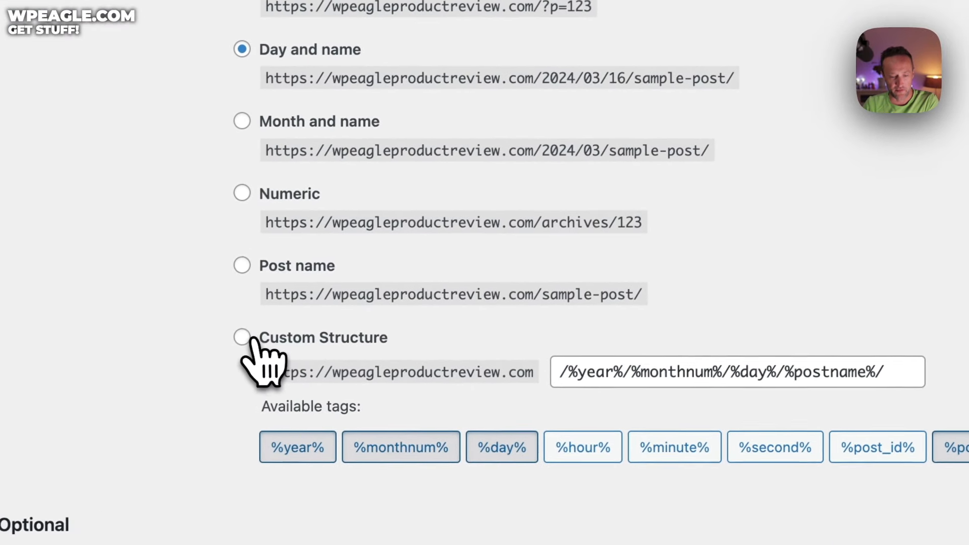
left_click(243, 337)
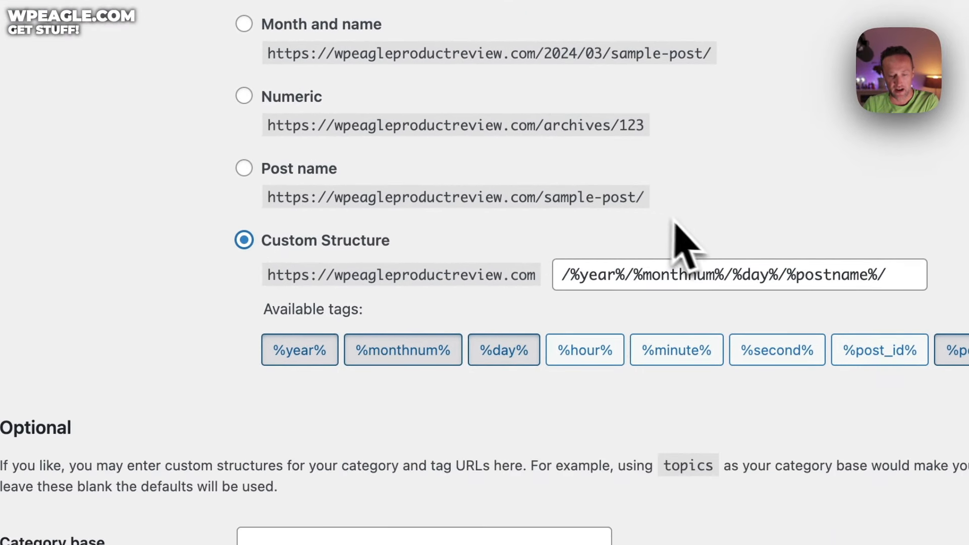
left_click(787, 272)
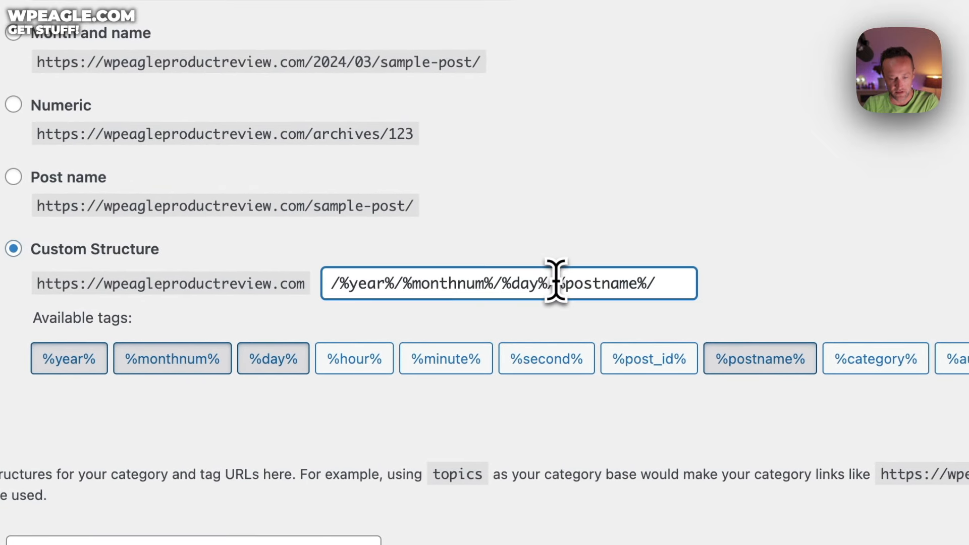
left_click_drag(556, 281, 306, 290)
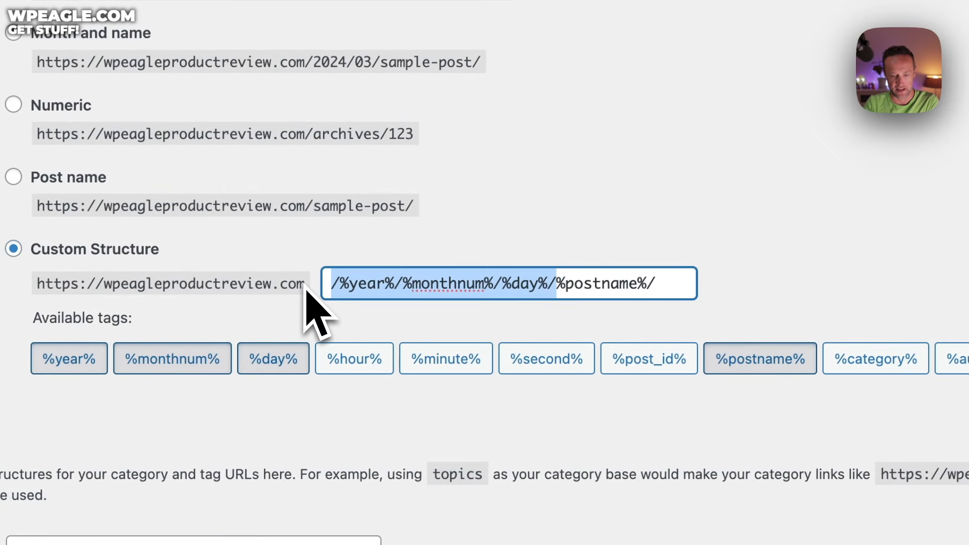
key("BackSpace")
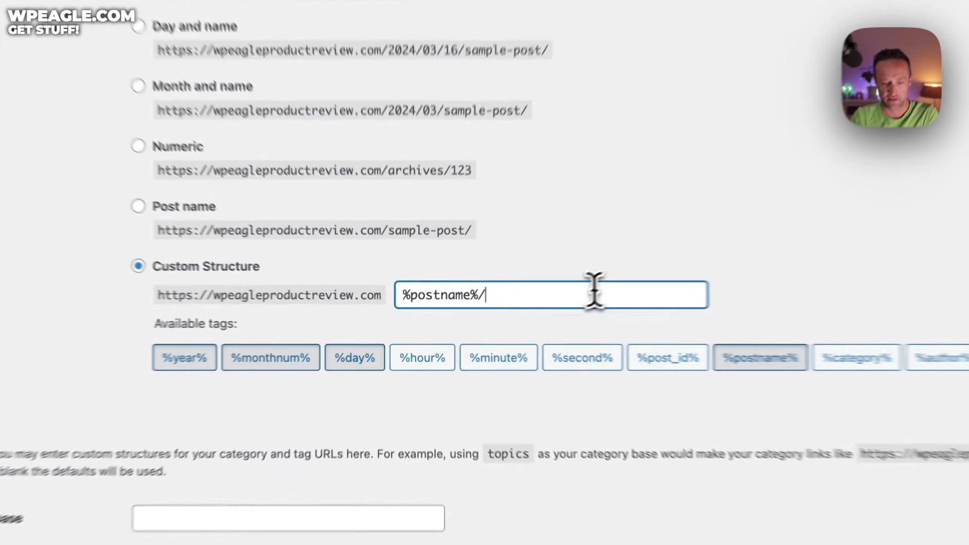
left_click_drag(517, 305, 360, 308)
key("BackSpace")
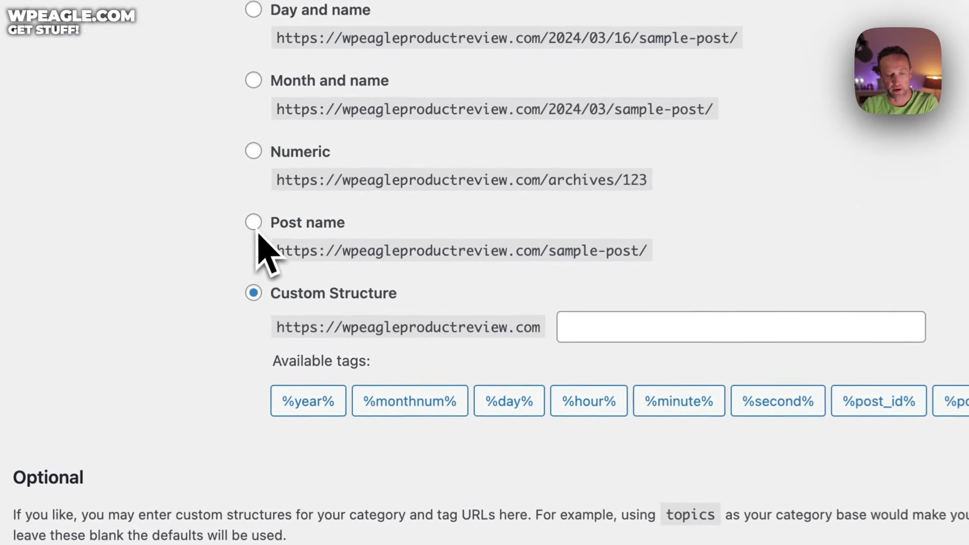
left_click(246, 254)
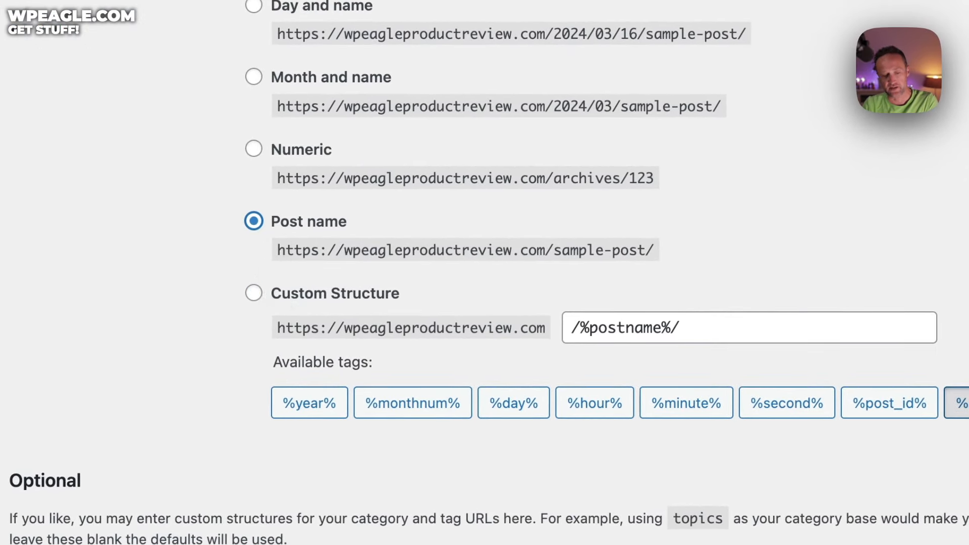
left_click(253, 294)
triple_click(608, 328)
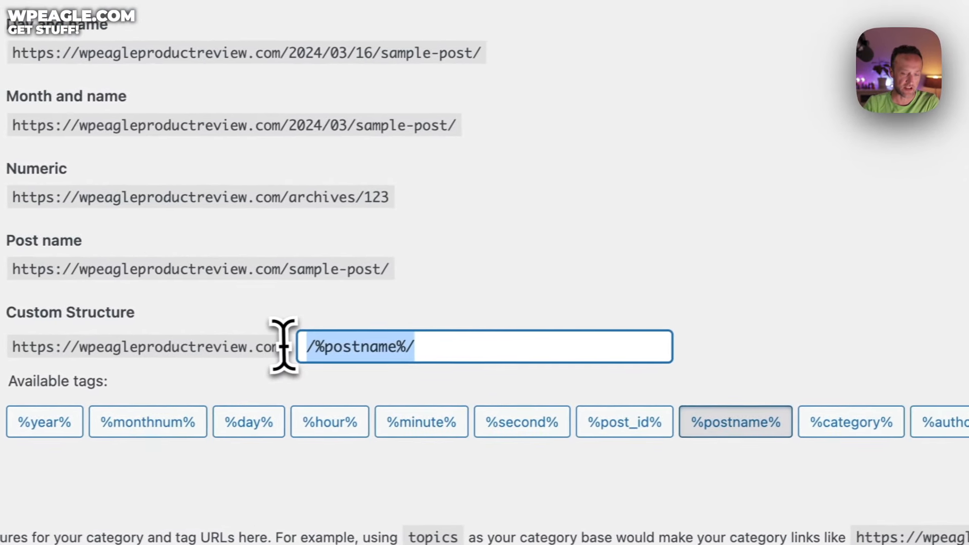
key("BackSpace")
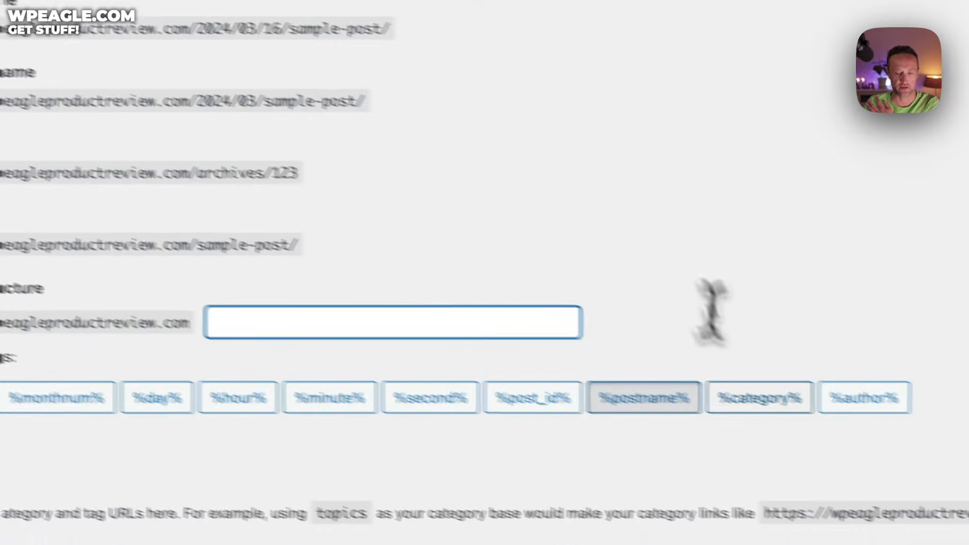
Step: Build the /%category%/%postname%/ structure from the tag buttons and save the permalinks
left_click(704, 379)
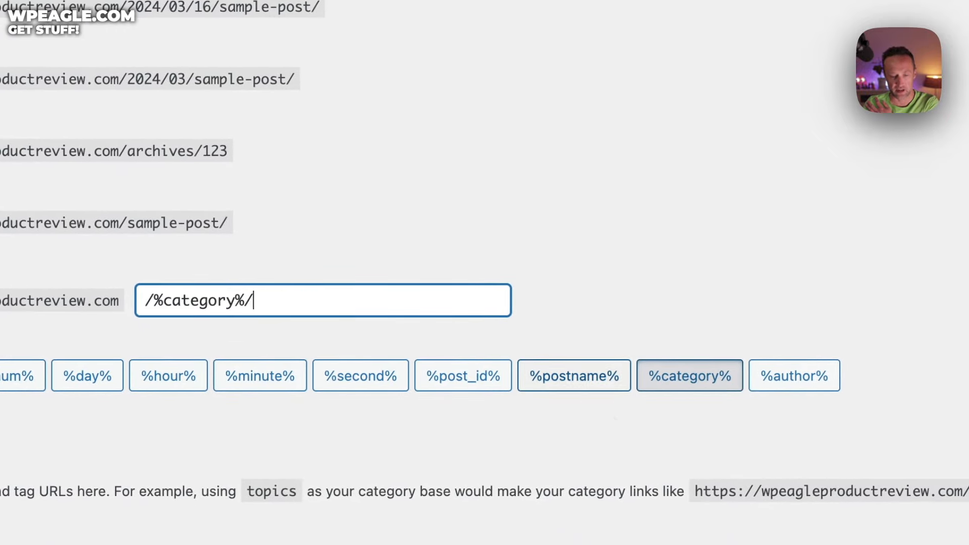
left_click(593, 382)
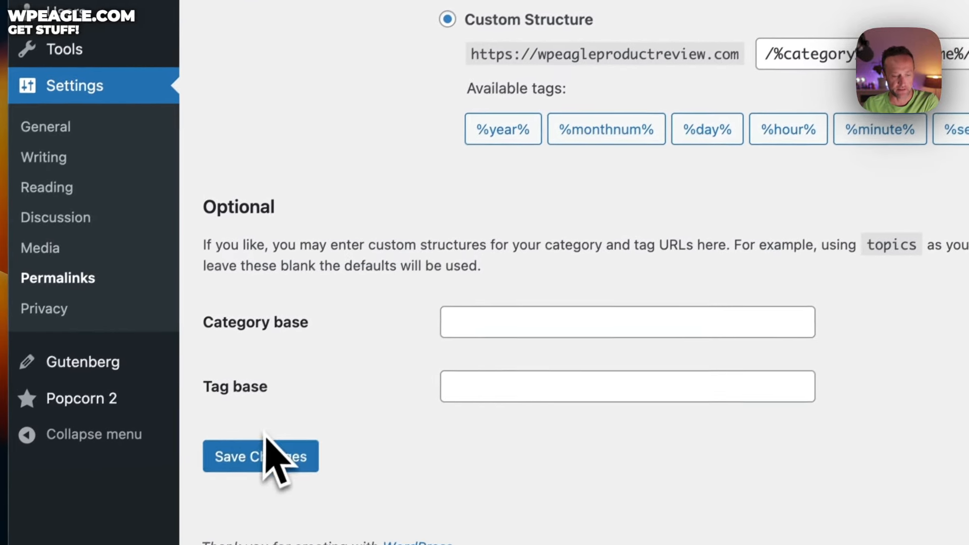
left_click(202, 528)
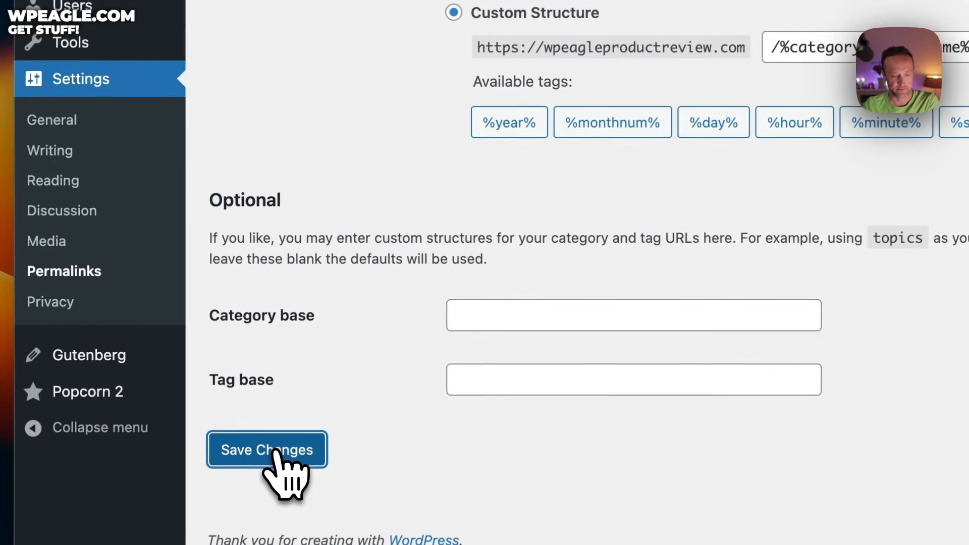
scroll(471, 174, "up", 5)
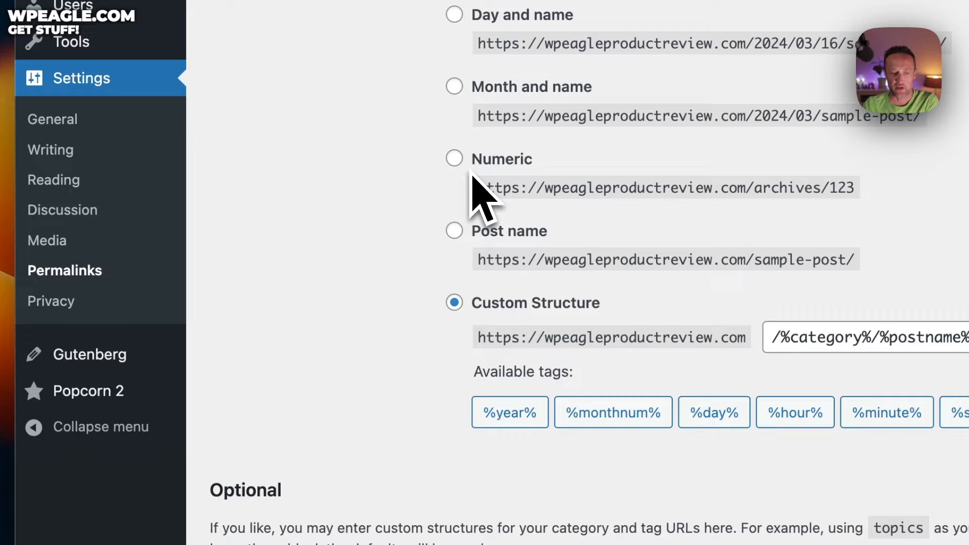
Step: In Reading settings, tick 'Discourage search engines from indexing this site' and save
left_click(129, 182)
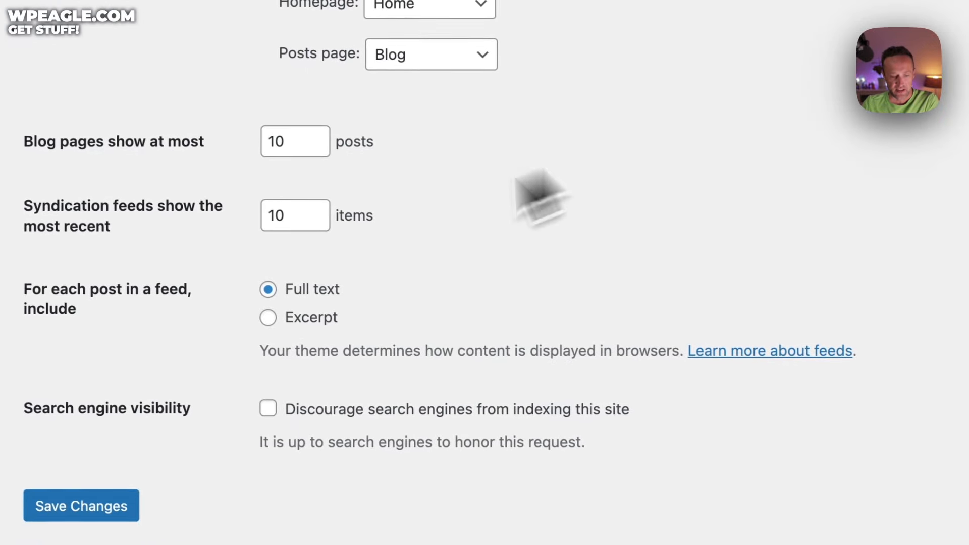
left_click(267, 408)
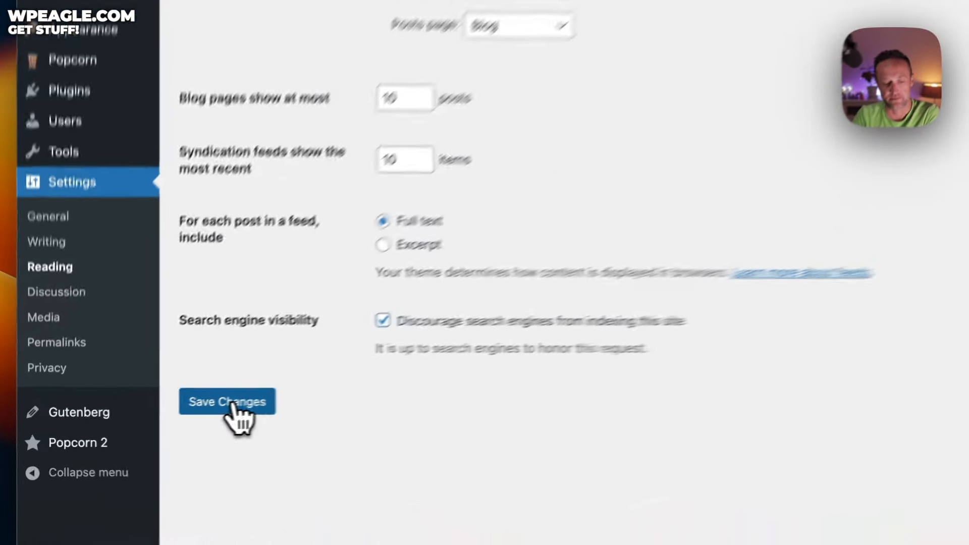
left_click(156, 421)
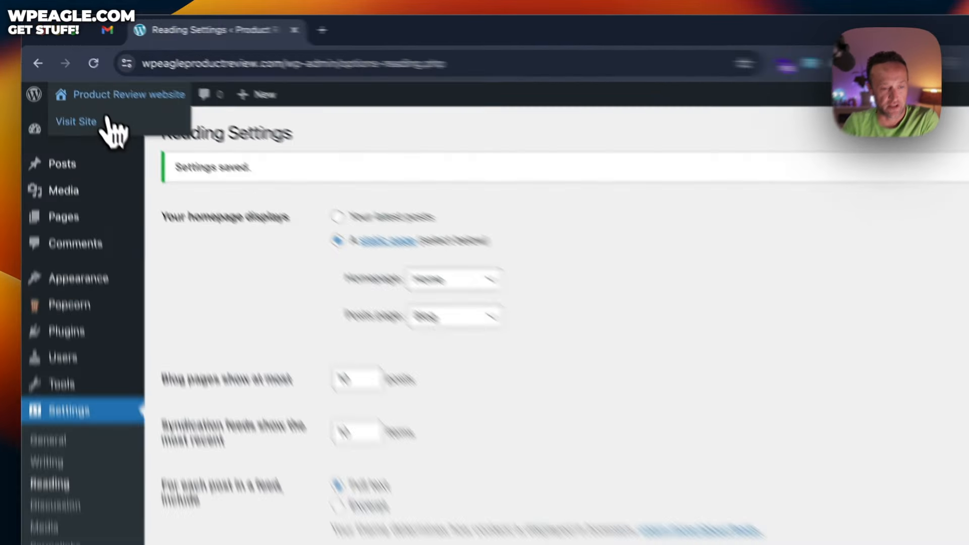
Step: Visit the live homepage, then open the Front Page template in the site editor
left_click(71, 88)
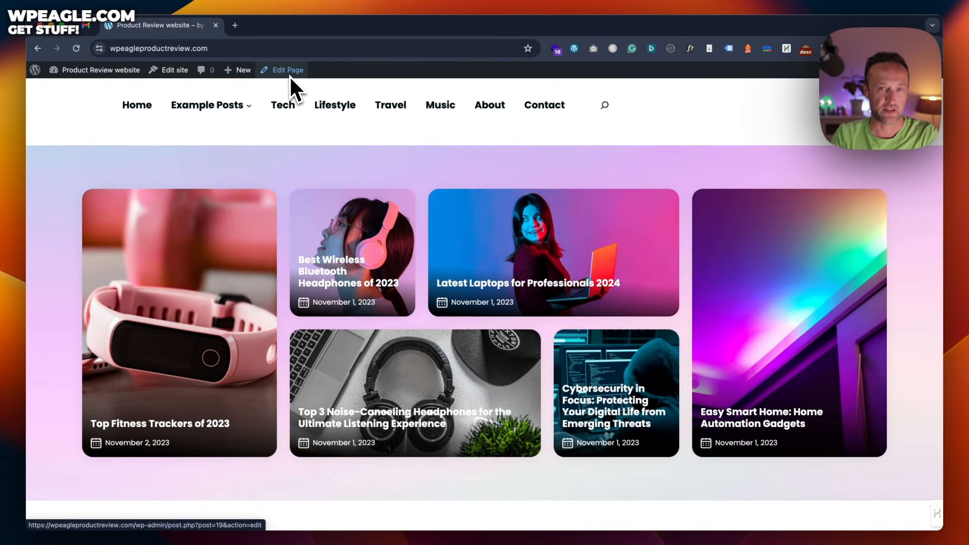
left_click(169, 76)
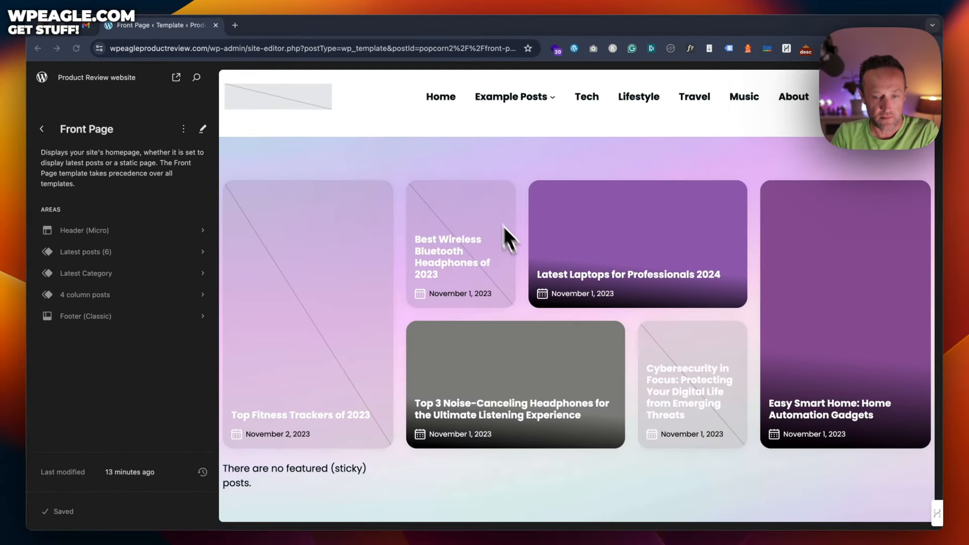
Step: Select the Header's empty Site Logo block on the Front Page template and open its media picker
left_click(404, 113)
left_click(529, 413)
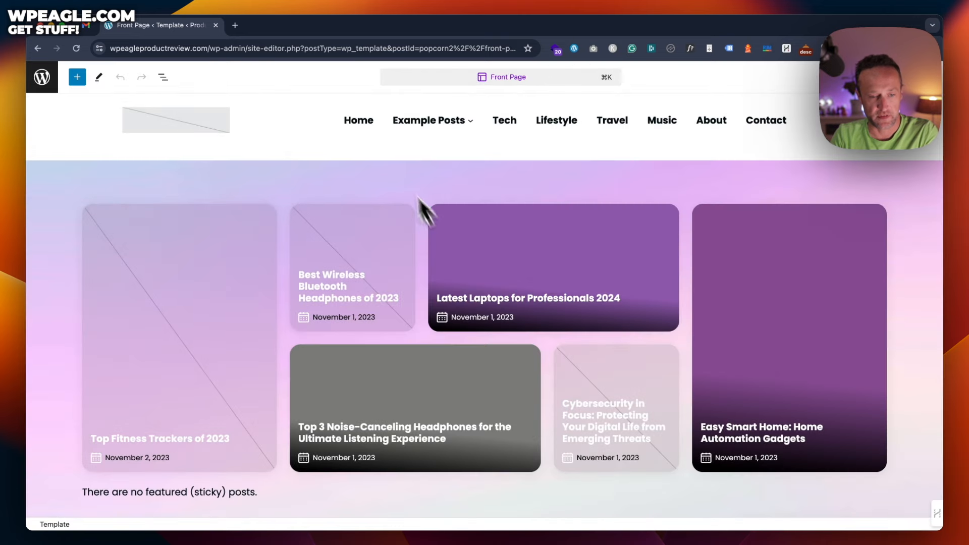
left_click(185, 122)
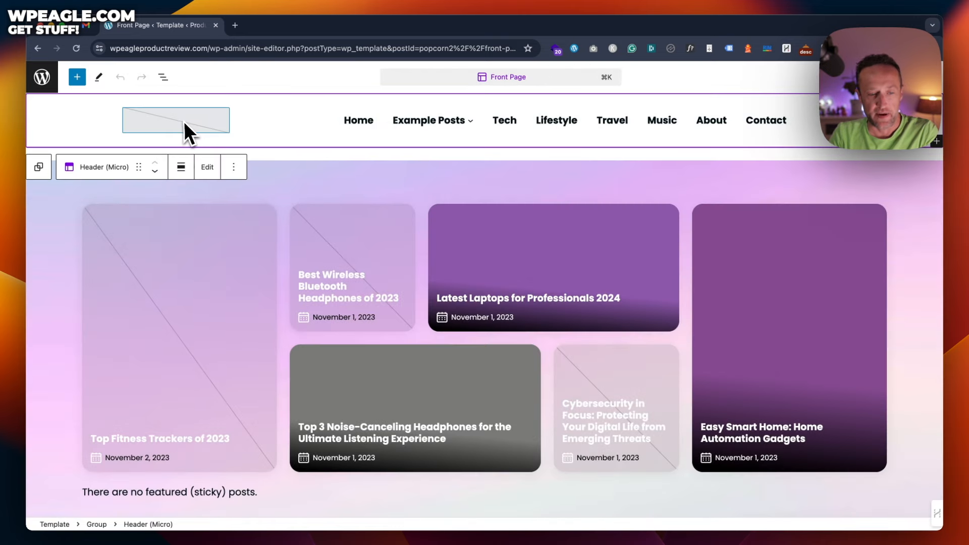
left_click(182, 119)
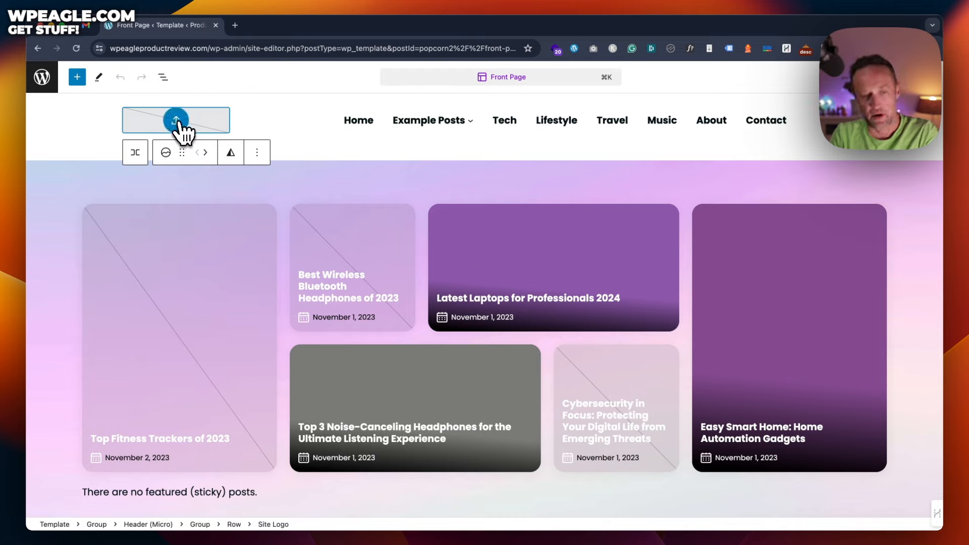
left_click(176, 121)
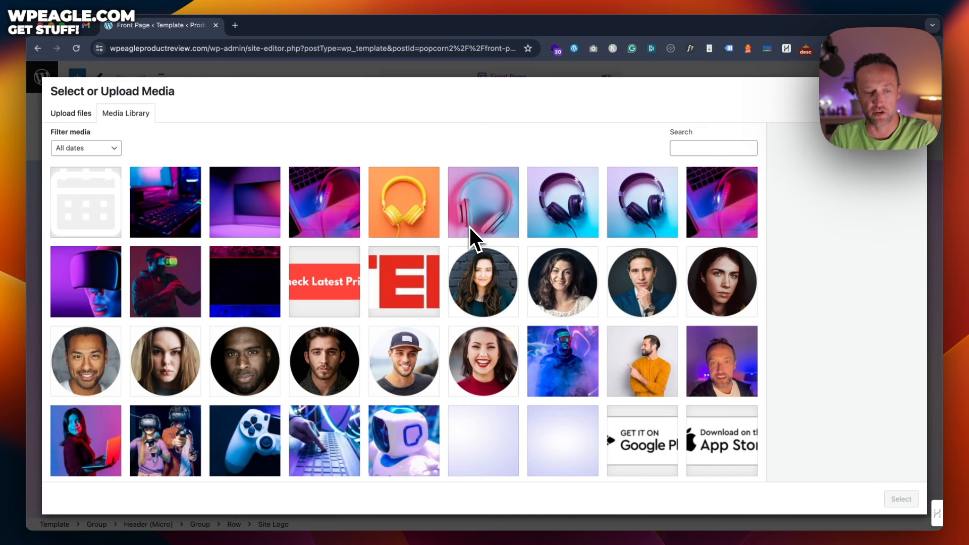
Step: Pick Product-logo-3 from the Media Library as the header's site logo
scroll(469, 226, "down", 5)
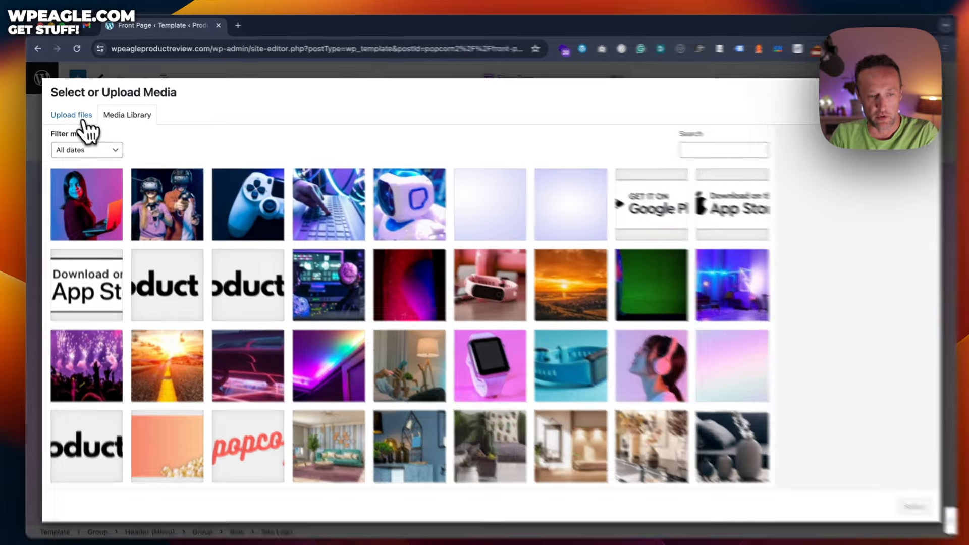
left_click(76, 114)
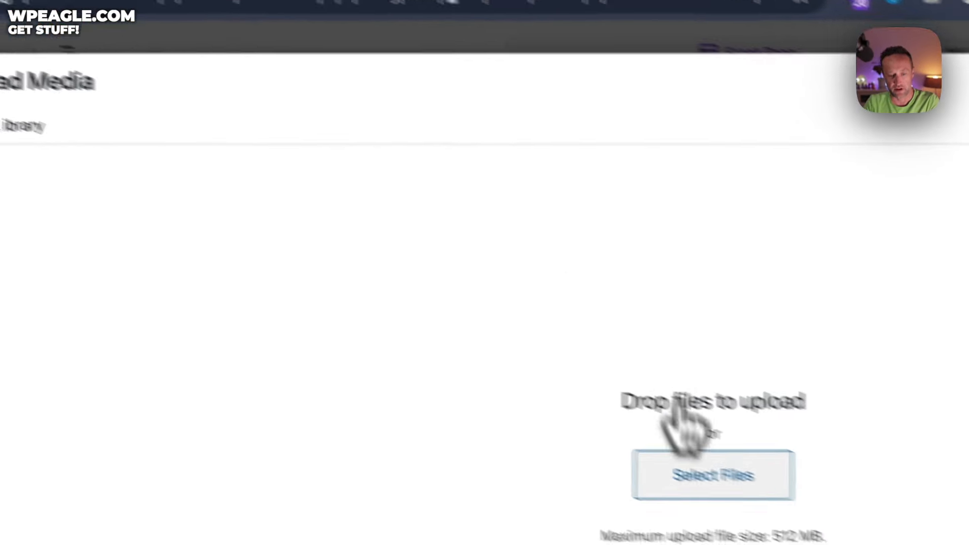
left_click(702, 477)
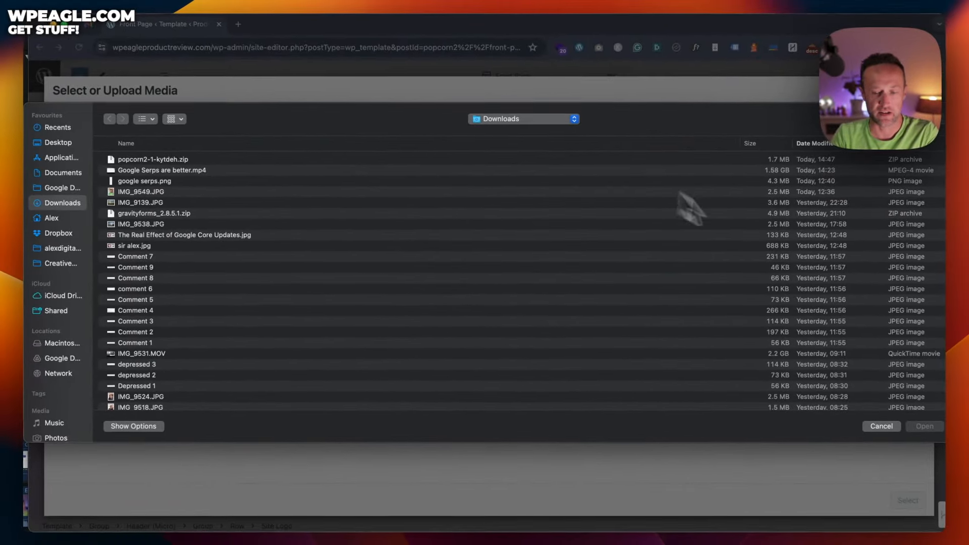
left_click(898, 425)
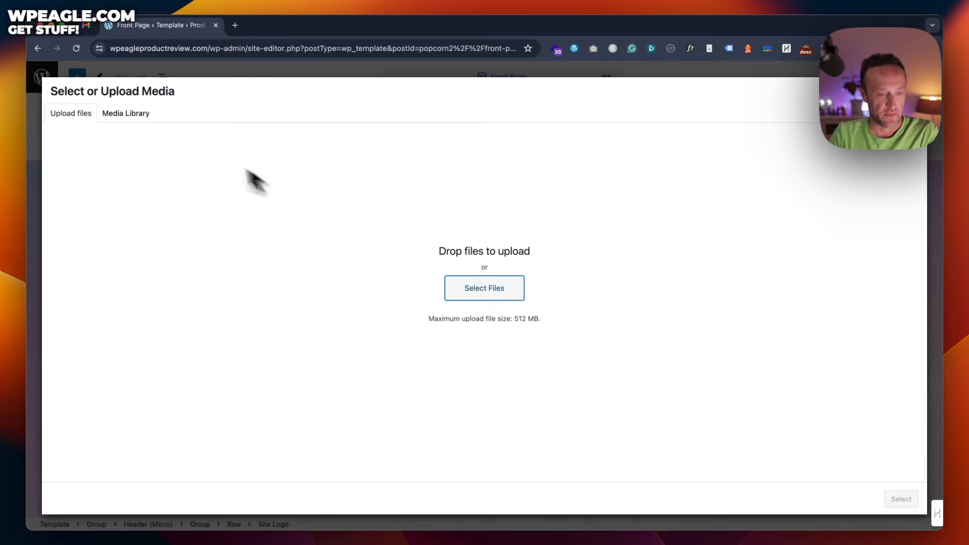
left_click(137, 116)
scroll(325, 173, "down", 10)
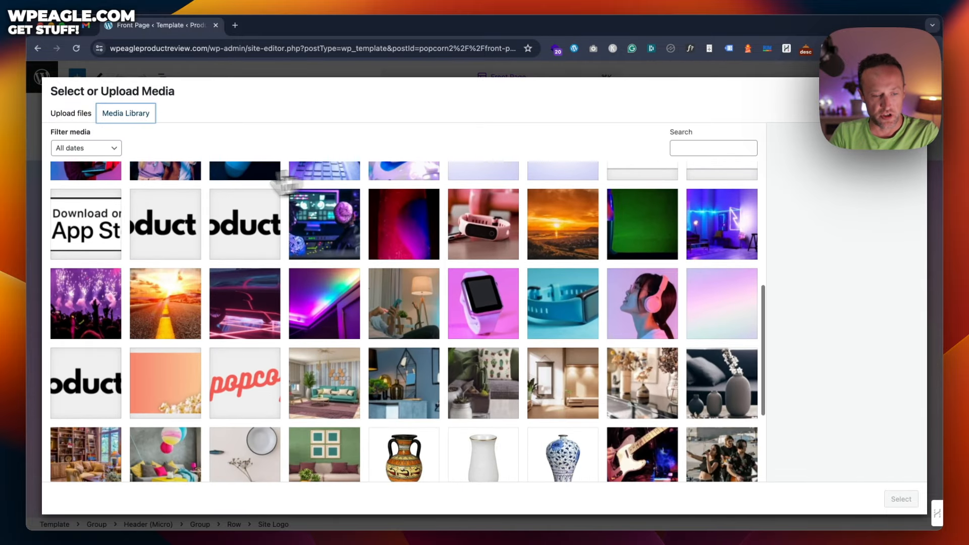
left_click(166, 224)
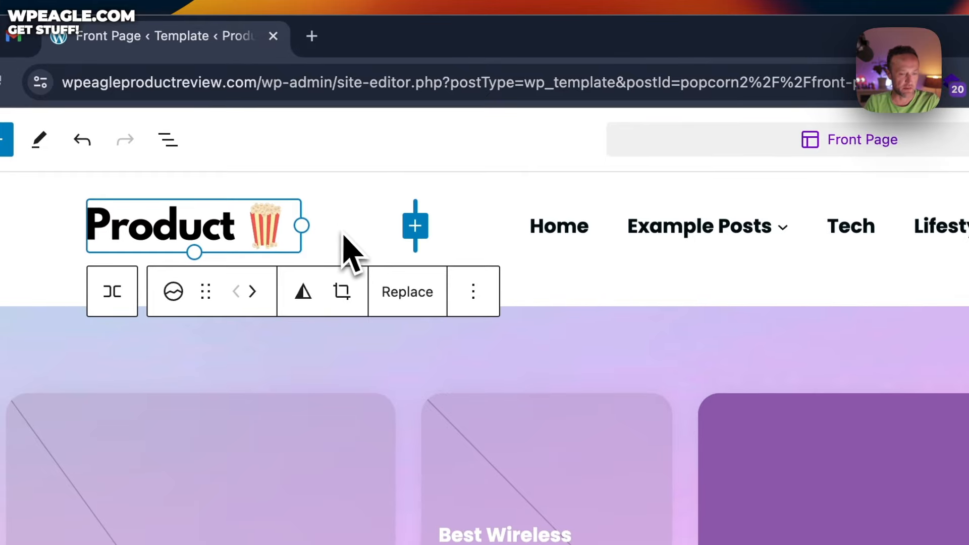
Step: Enlarge the Product logo by dragging its resize handle outward
left_click(343, 235)
left_click(272, 229)
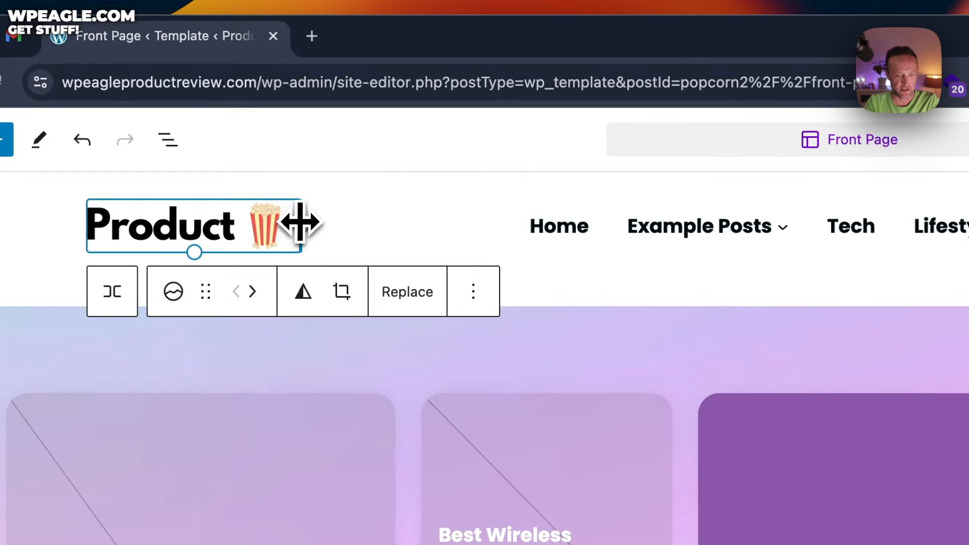
left_click_drag(300, 222, 336, 226)
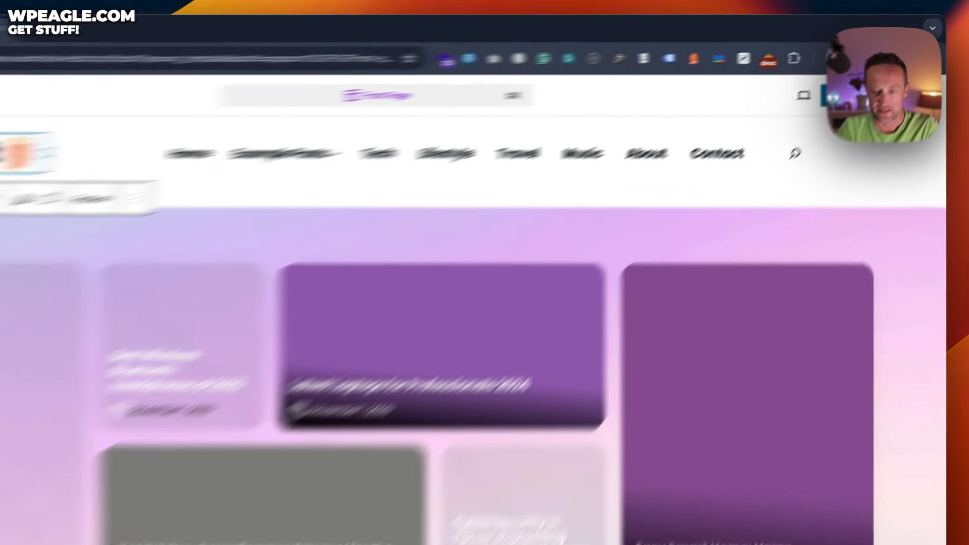
Step: Save the Front Page template and view the live site showing the new logo
left_click(865, 78)
left_click(862, 77)
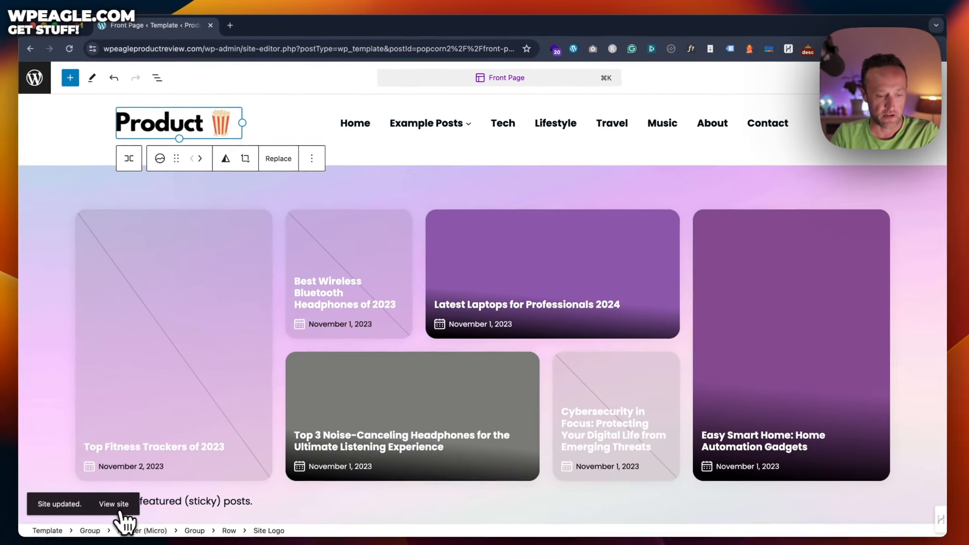
left_click(121, 511)
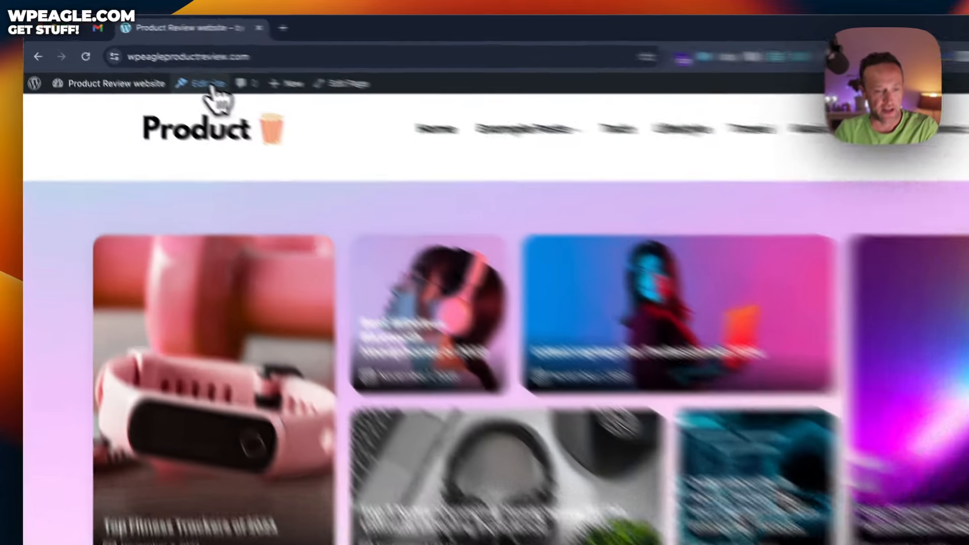
Step: Reopen the Front Page template in the site editor and bring up the global Styles panel
left_click(174, 70)
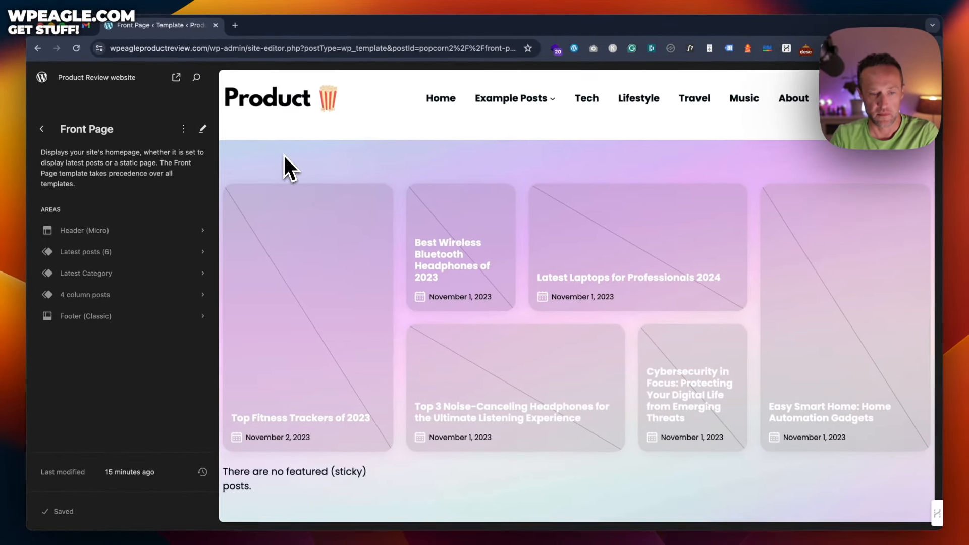
left_click(300, 156)
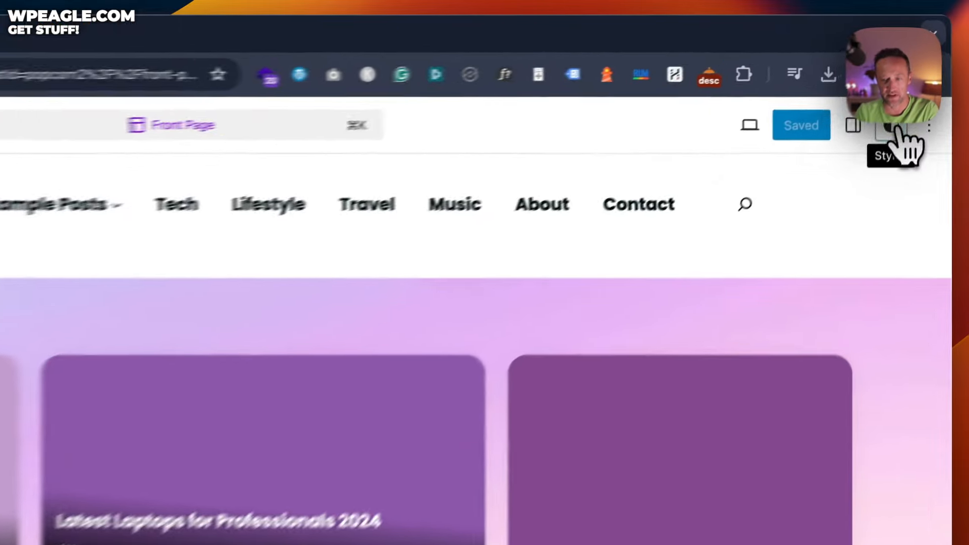
left_click(907, 78)
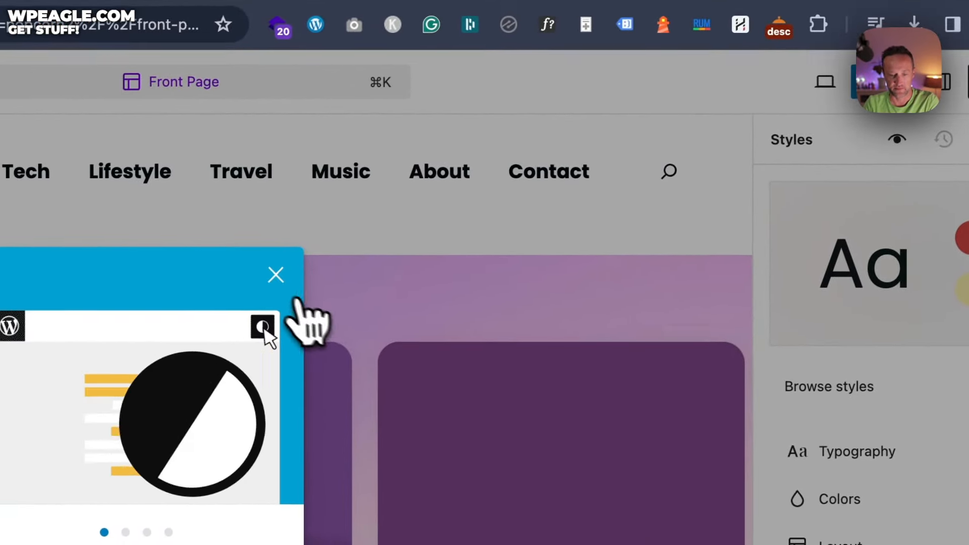
Step: Try Roboto as the body text font in Typography, then switch it back to Poppins
left_click(260, 284)
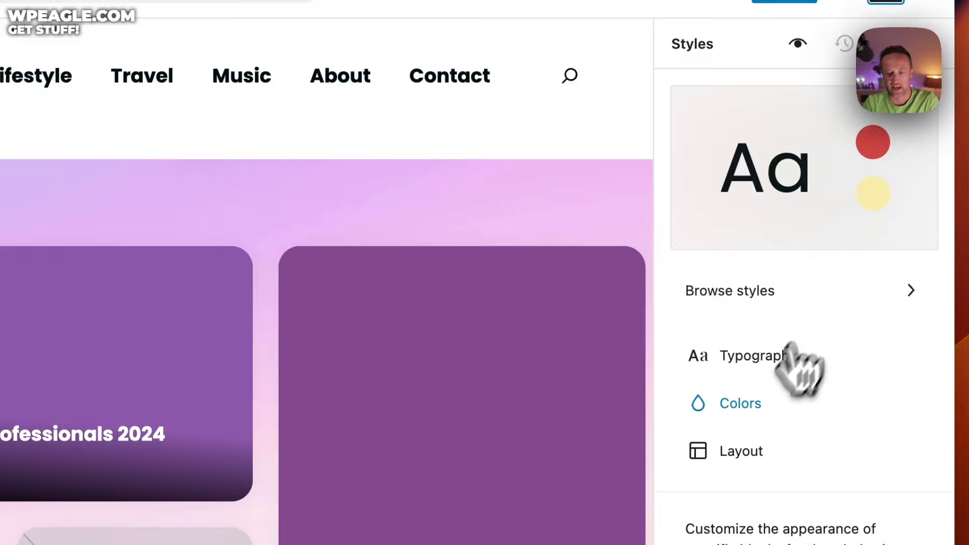
left_click(802, 358)
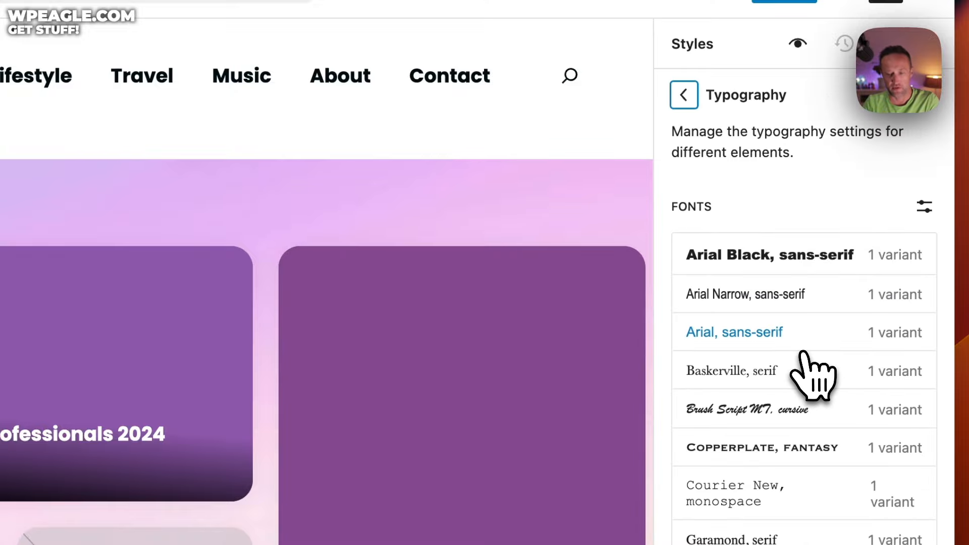
scroll(803, 352, "down", 10)
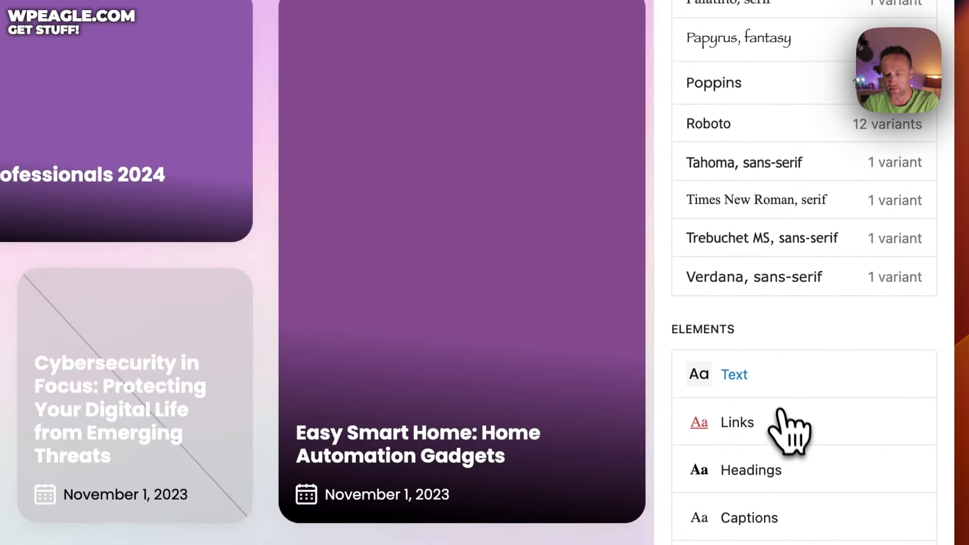
left_click(774, 387)
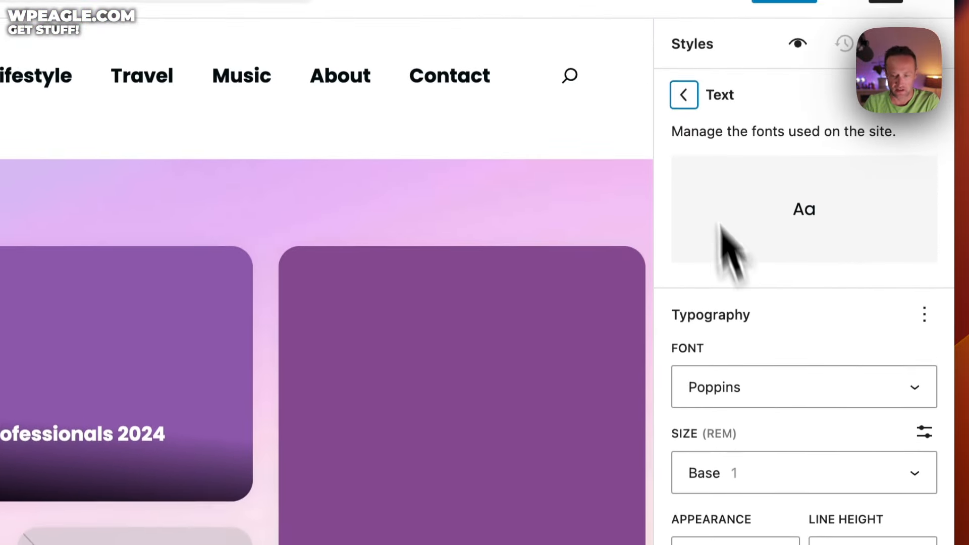
left_click(763, 396)
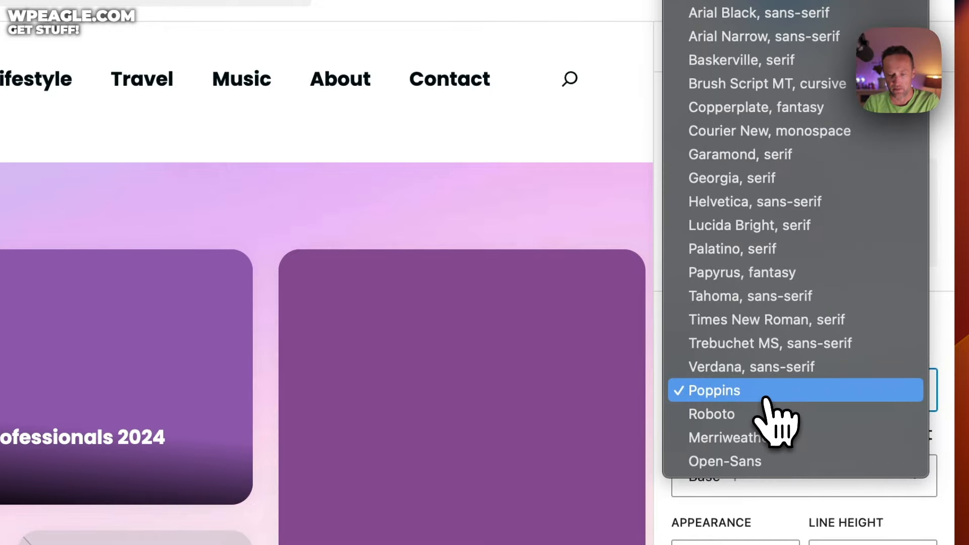
left_click(767, 415)
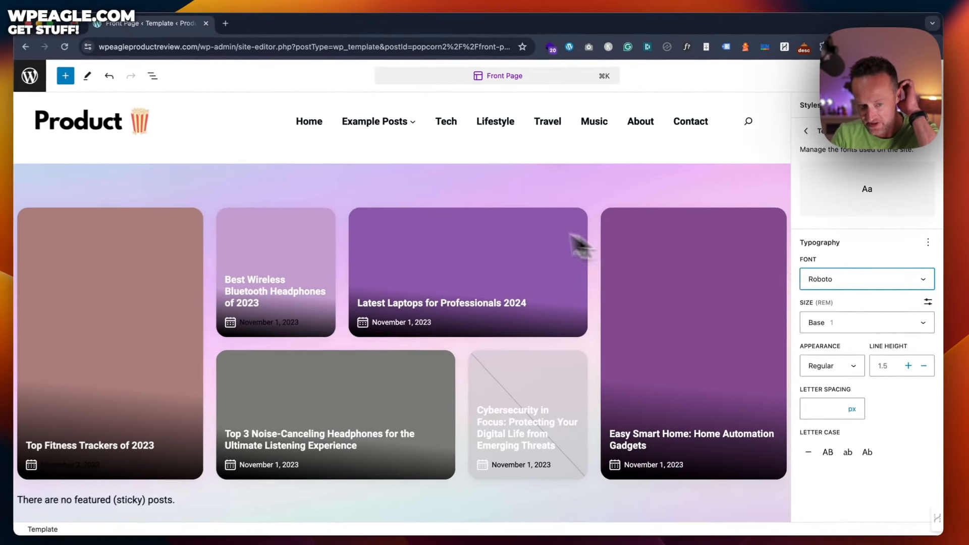
left_click(821, 279)
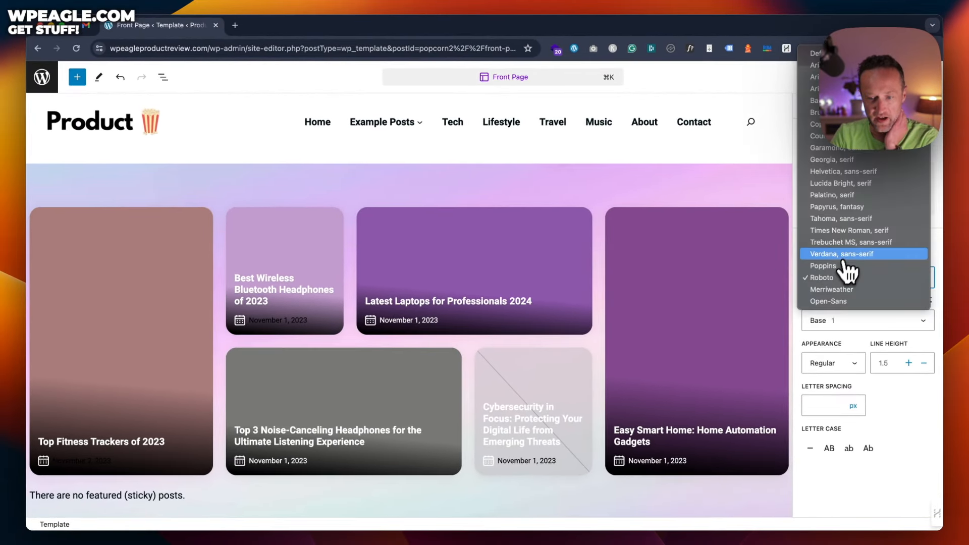
left_click(854, 268)
Step: Glance at the Links typography, then open the global Colors settings
left_click(808, 146)
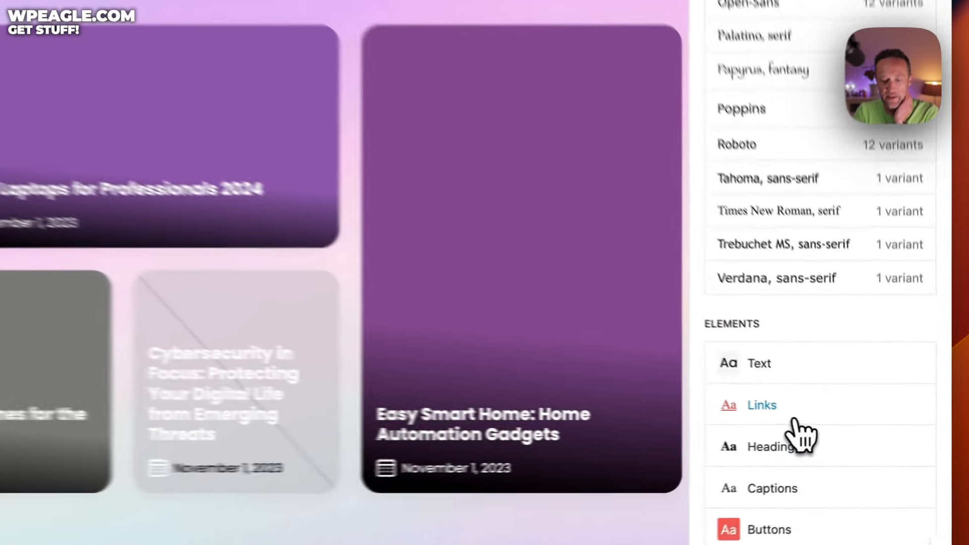
left_click(834, 425)
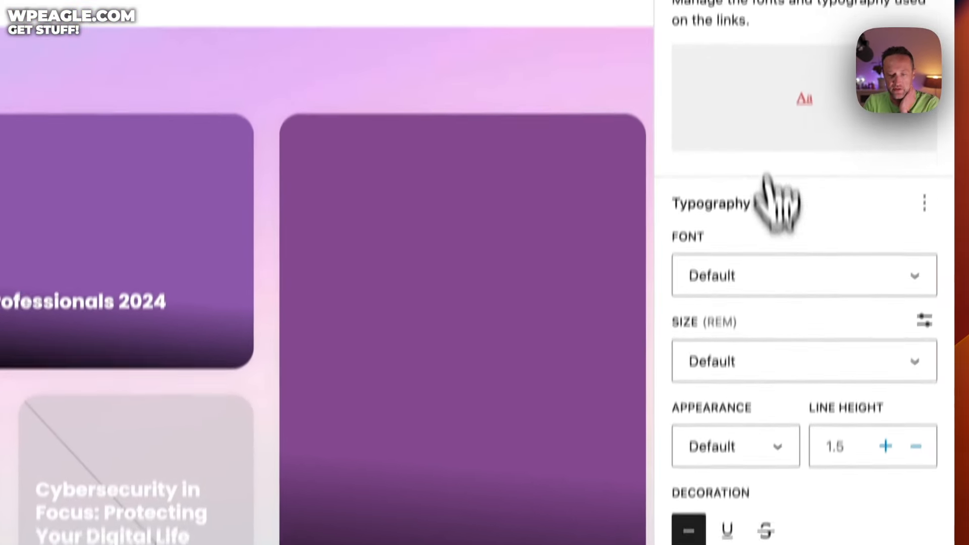
left_click(685, 10)
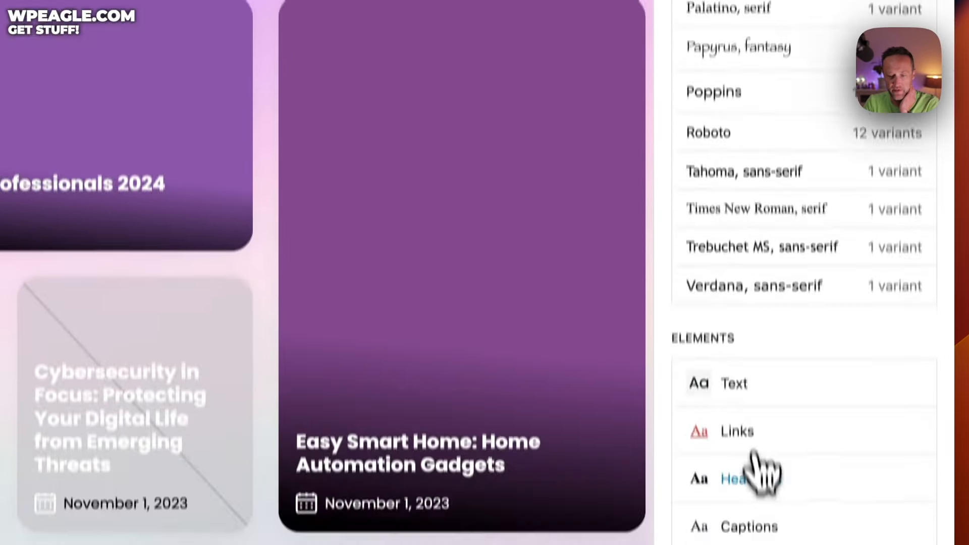
scroll(752, 457, "up", 10)
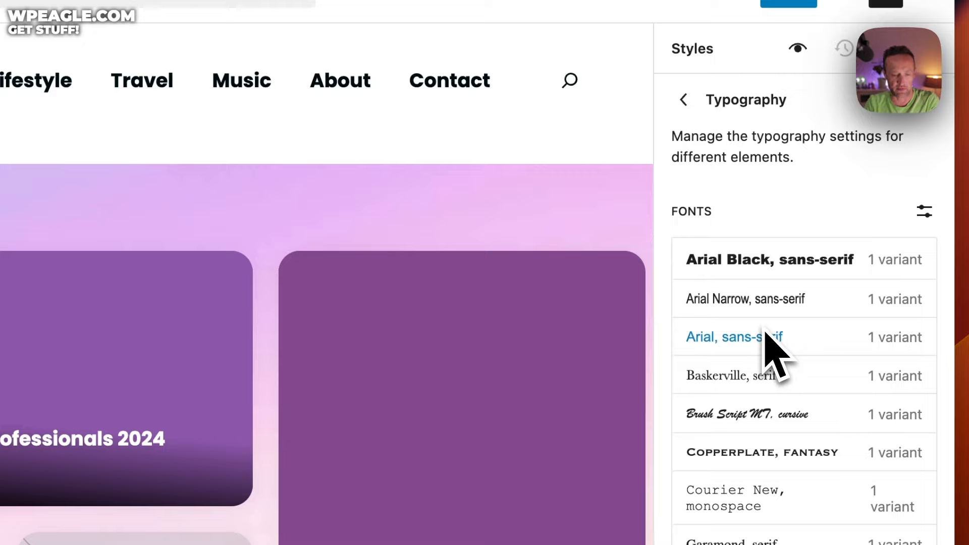
left_click(685, 101)
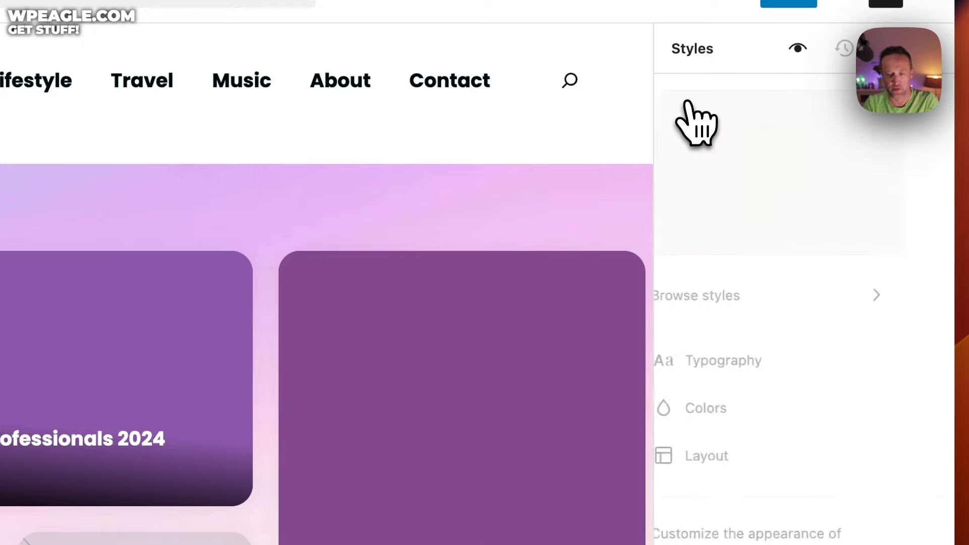
left_click(787, 407)
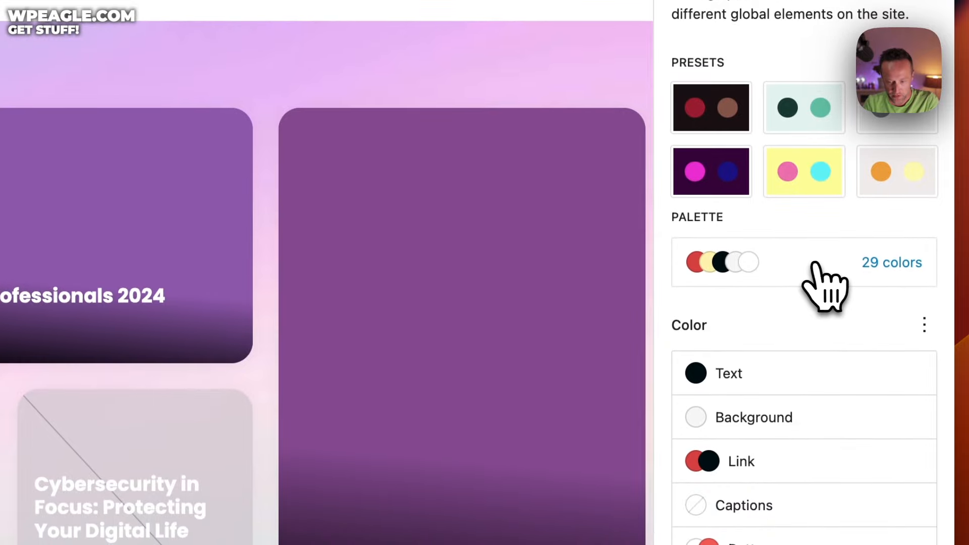
Step: Try Vivid red as the site text colour, revert it to dark Tertiary, and return to the Styles overview
left_click(811, 275)
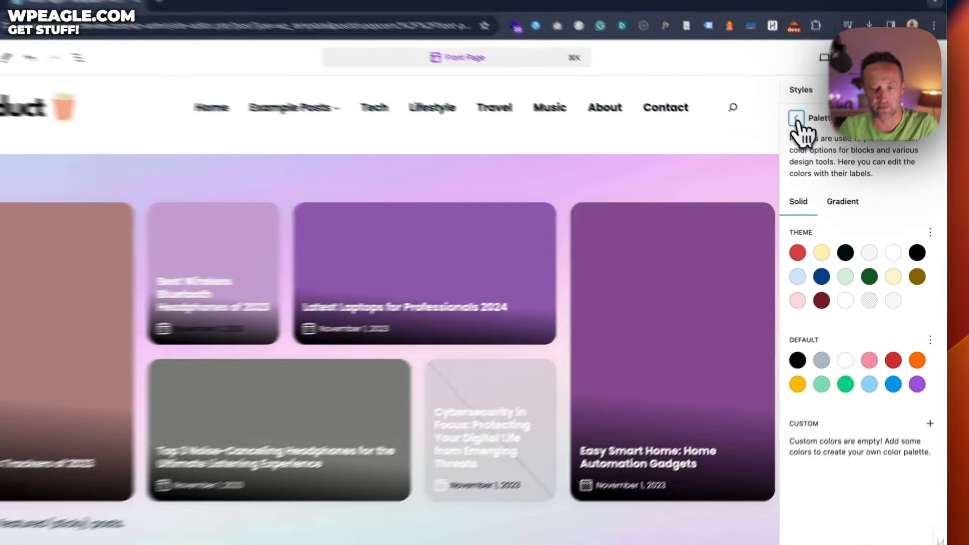
left_click(798, 119)
left_click(822, 350)
left_click(727, 291)
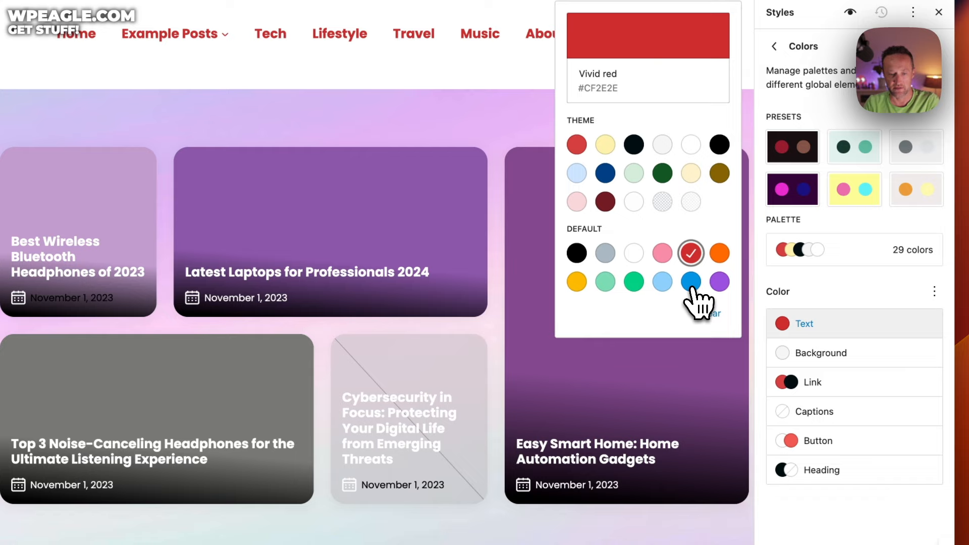
left_click(635, 148)
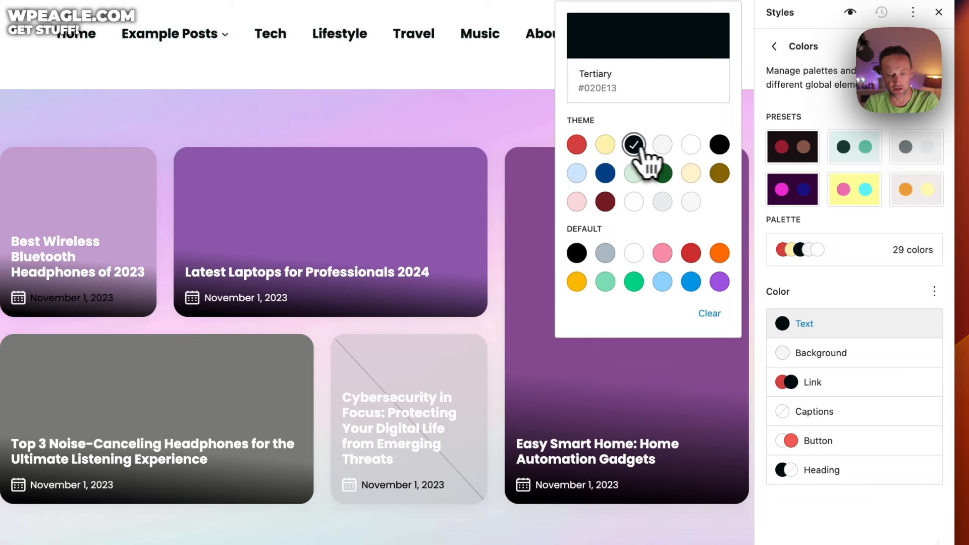
left_click(778, 322)
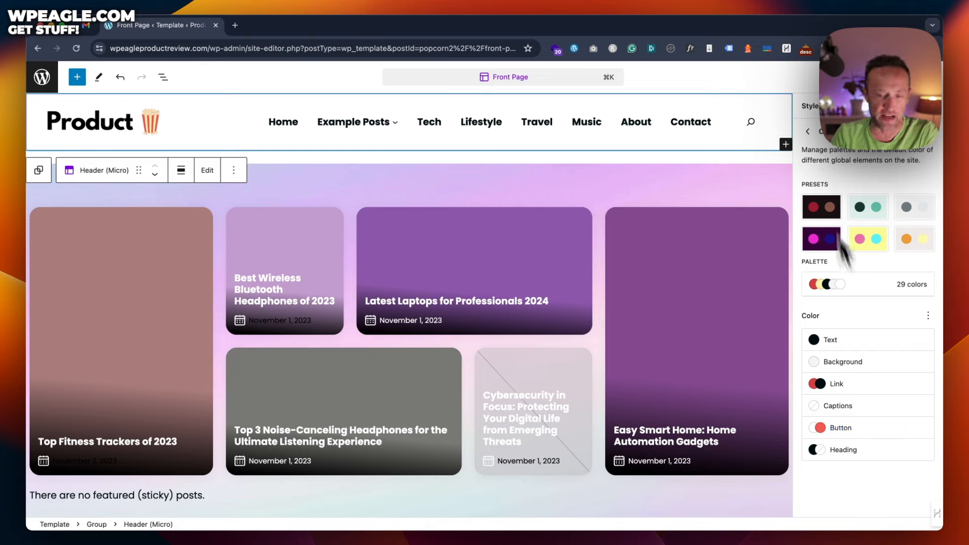
left_click(808, 132)
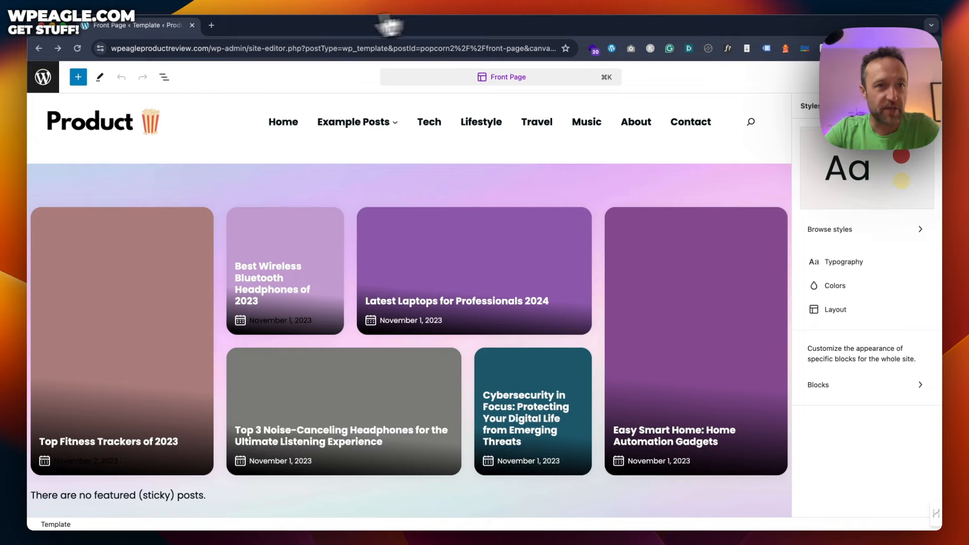
Step: Edit the site address in the address bar to reload the site editor
left_click_drag(211, 49, 522, 21)
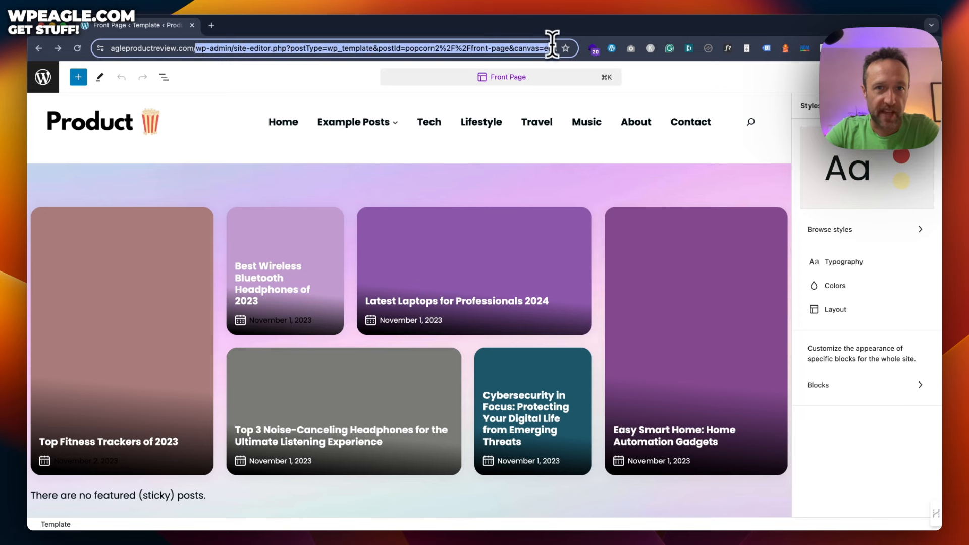
type("t")
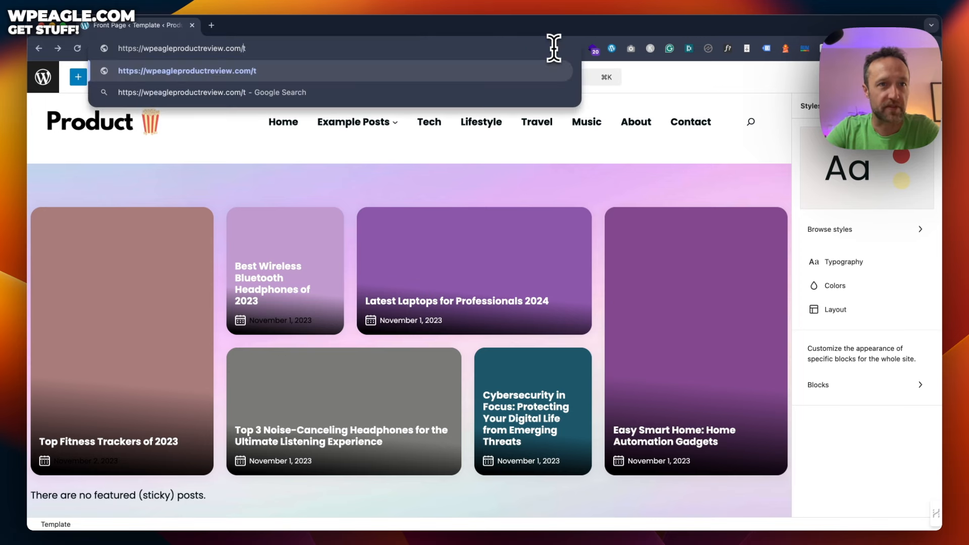
key("BackSpace")
key("Return")
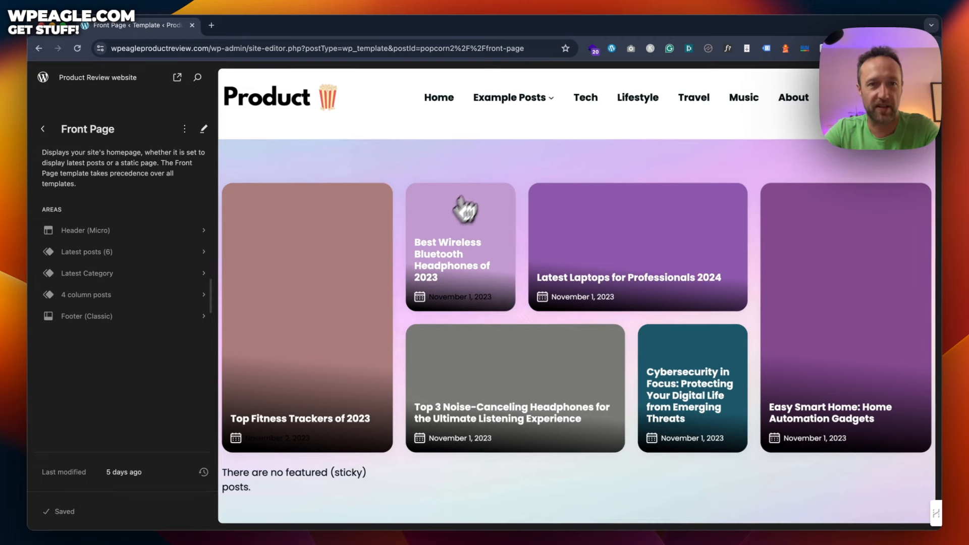
Step: Scroll the Front Page preview to What is New and open the template for editing
scroll(499, 175, "down", 3)
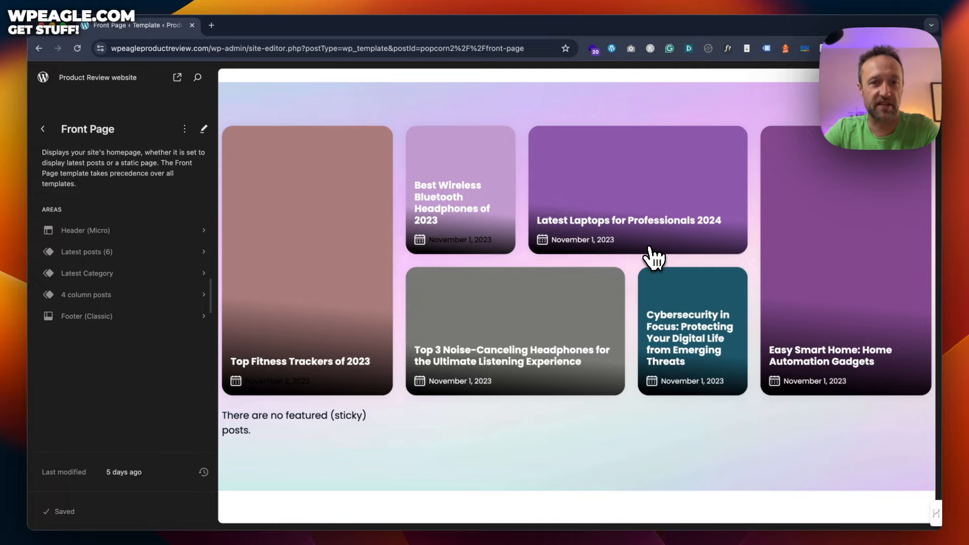
scroll(569, 190, "up", 2)
scroll(569, 191, "down", 5)
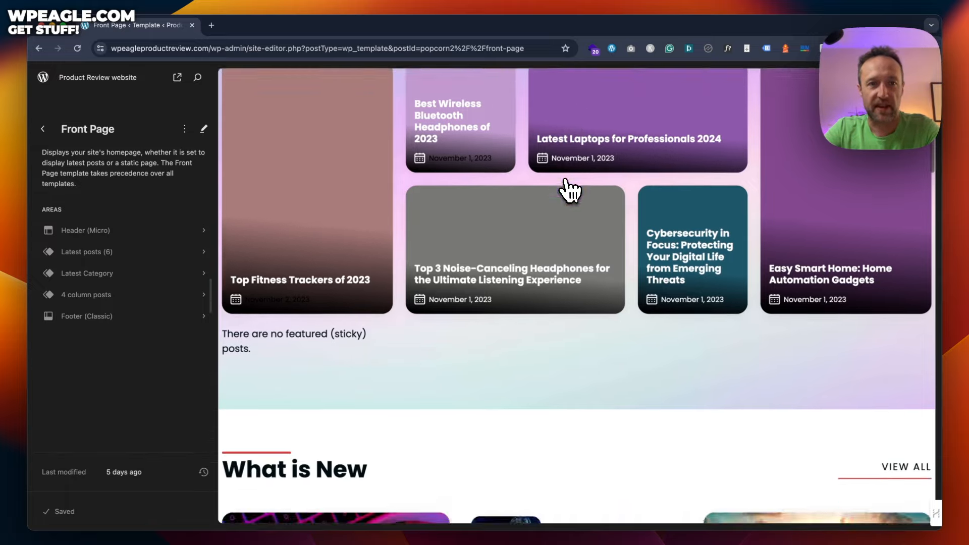
scroll(569, 191, "up", 5)
left_click(433, 140)
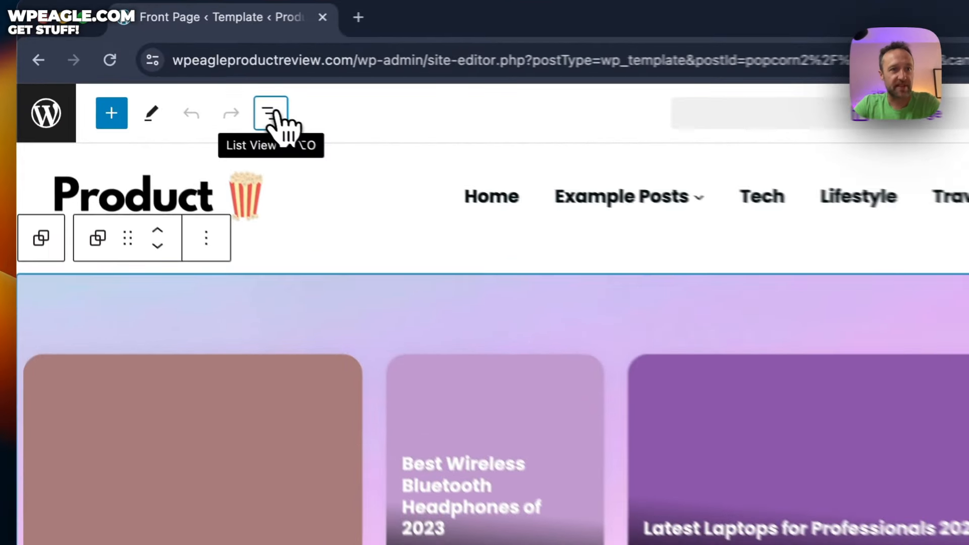
Step: In List View, expand Featured Posts Container and its Columns, inspect both columns, then select the container
left_click(164, 77)
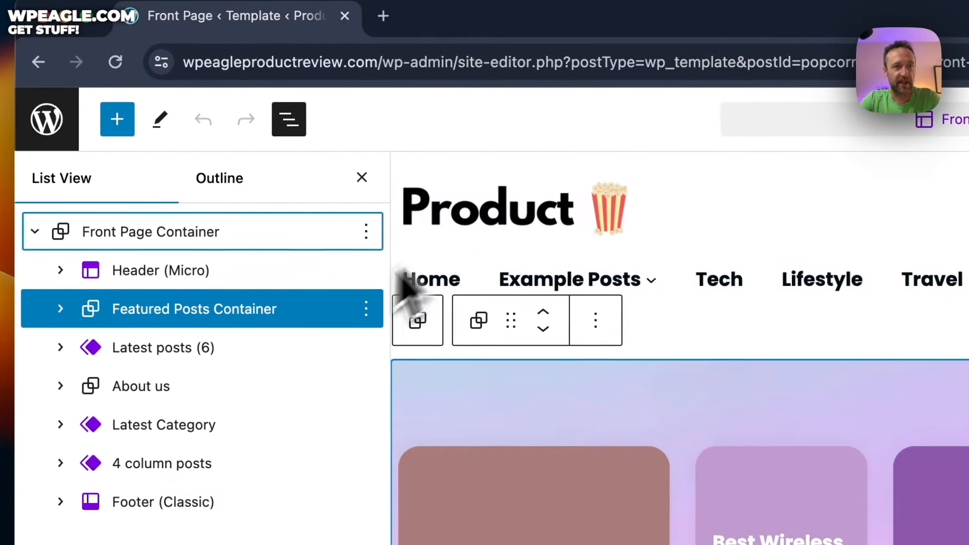
left_click(61, 308)
left_click(151, 346)
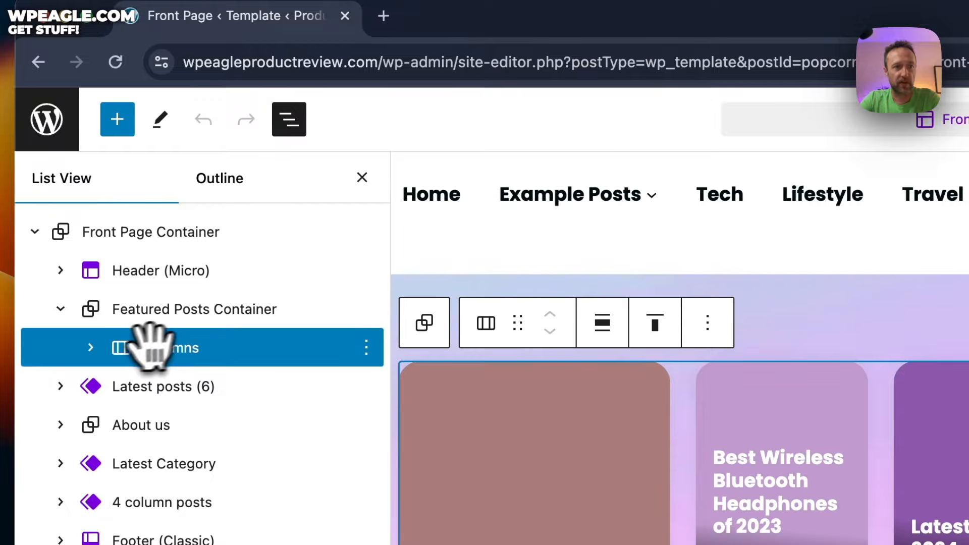
left_click(91, 348)
left_click(167, 386)
left_click(184, 426)
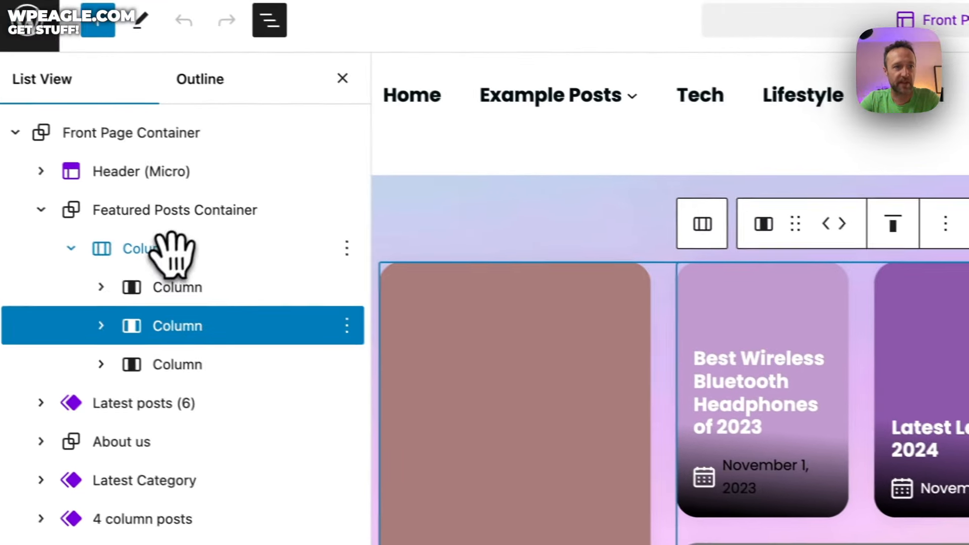
left_click(174, 347)
left_click(229, 220)
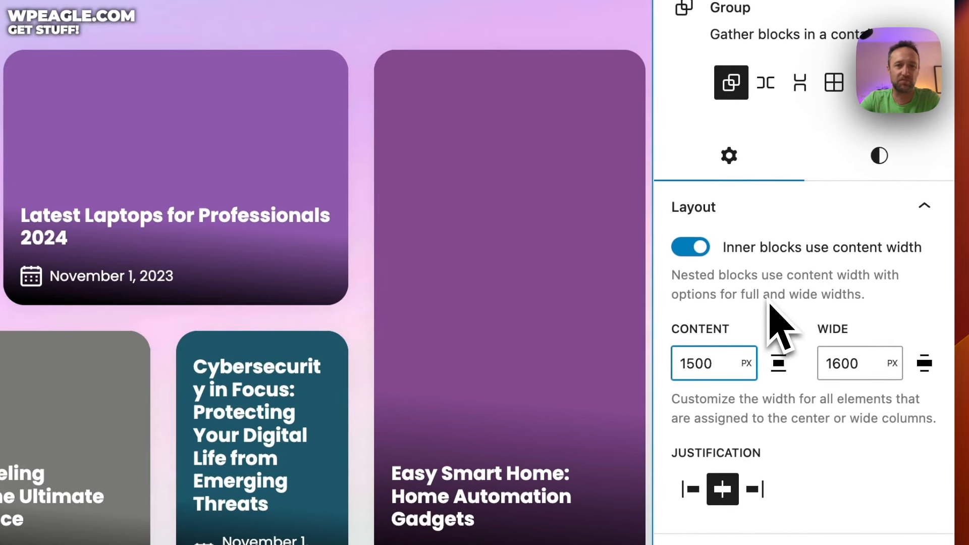
Step: Review the Featured Posts Container's Styles settings, then scroll the canvas to the What is New section
left_click(882, 173)
scroll(798, 262, "down", 8)
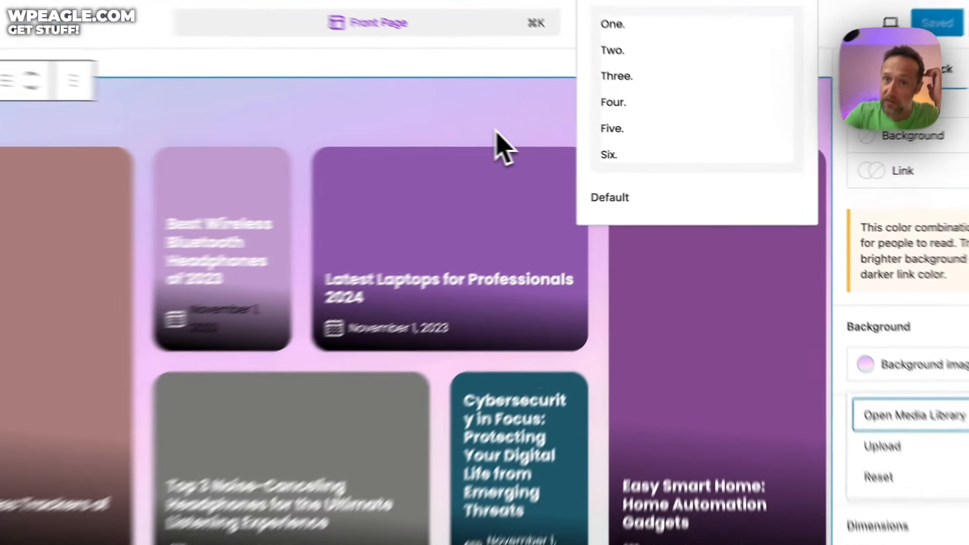
scroll(582, 144, "down", 4)
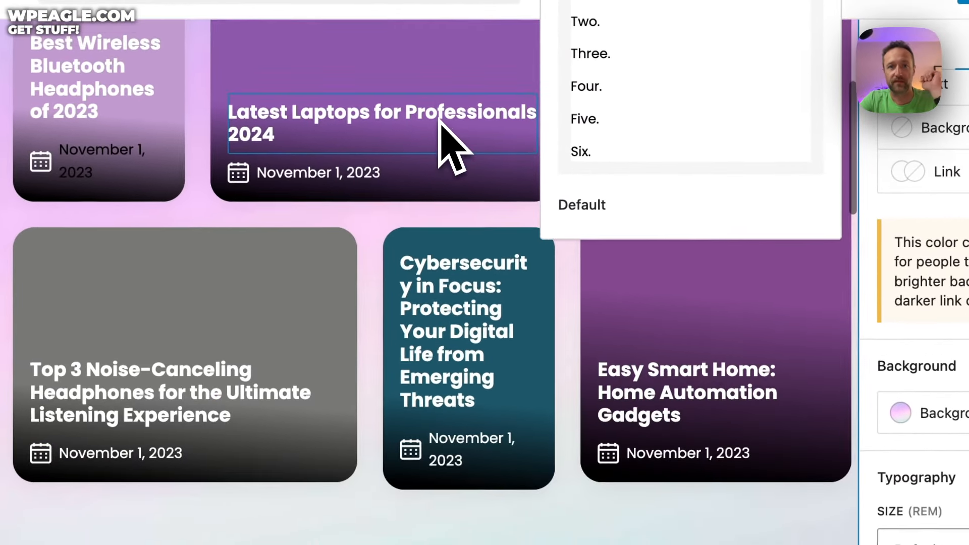
scroll(451, 147, "down", 10)
left_click(432, 222)
scroll(525, 444, "down", 4)
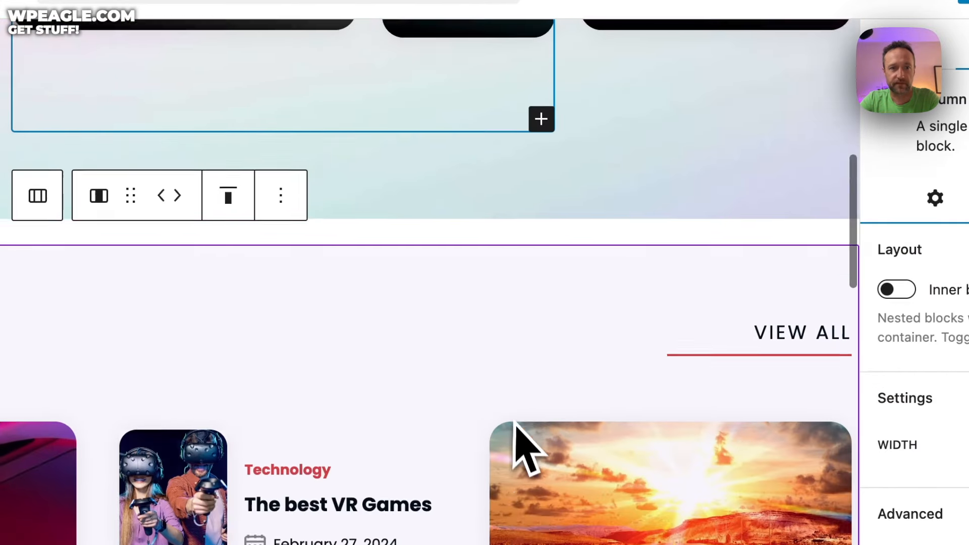
scroll(525, 447, "down", 3)
scroll(331, 290, "down", 3)
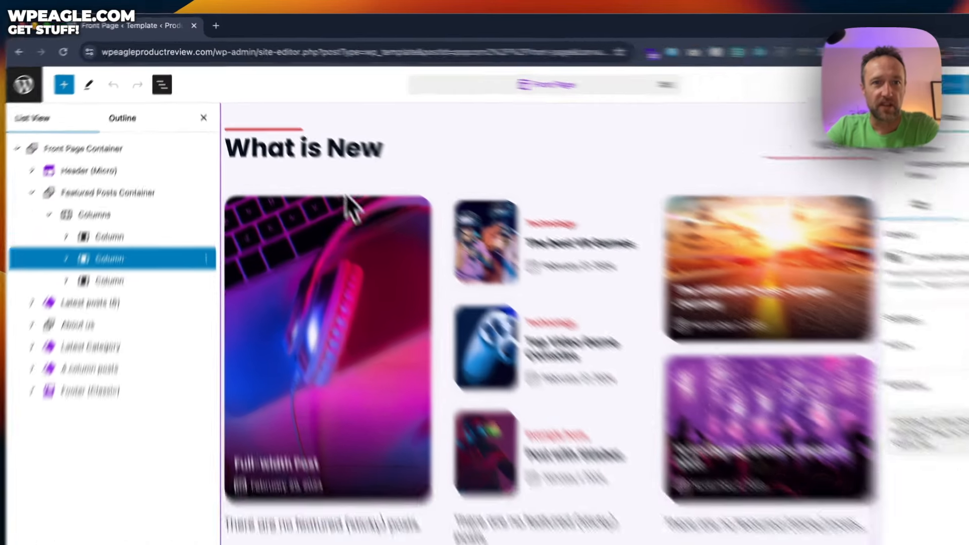
left_click(316, 137)
Step: Capitalise the heading to read 'What is New'
left_click(318, 135)
key("BackSpace")
type("N")
left_click(409, 246)
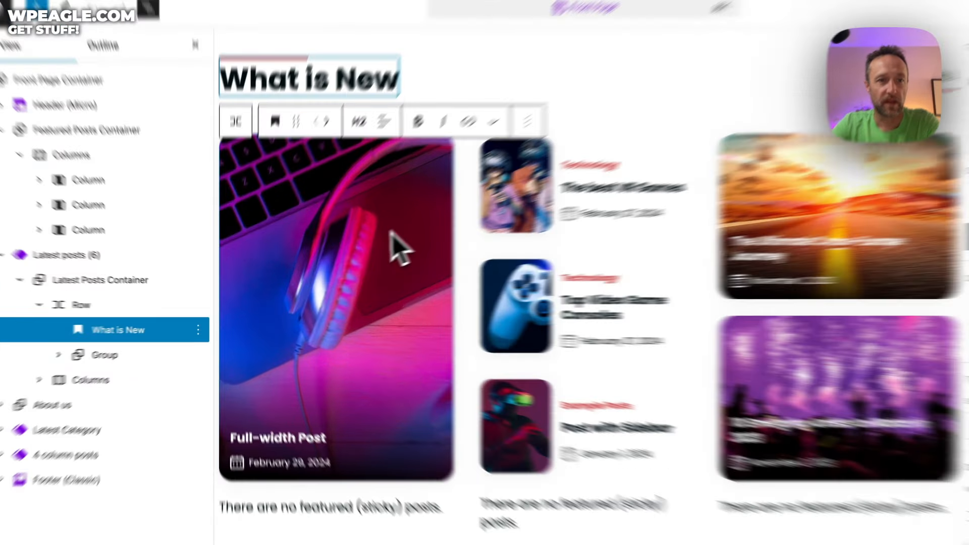
Step: Expand the posts list's Columns and Column in List View, selecting Featured Image, Categories and the Query Loop
left_click(348, 263)
scroll(331, 263, "down", 2)
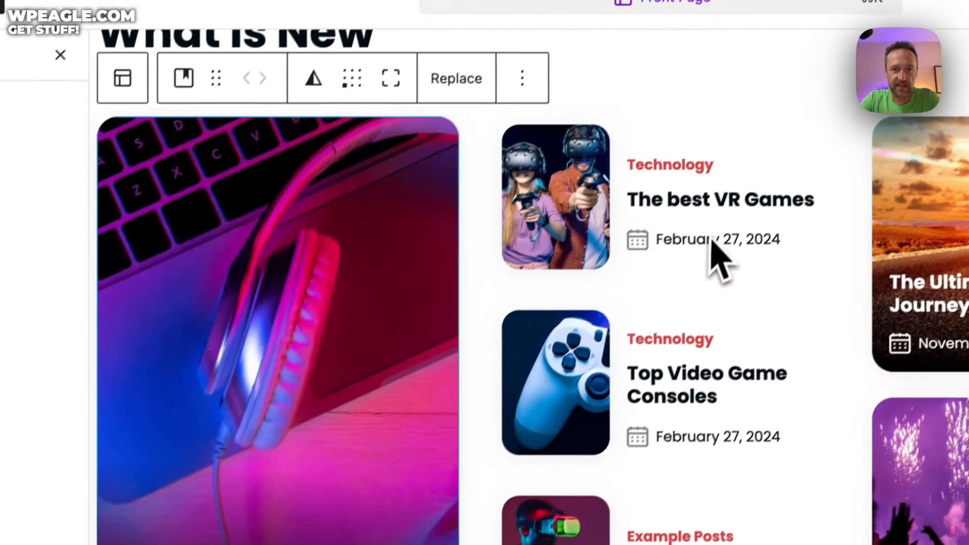
left_click(843, 83)
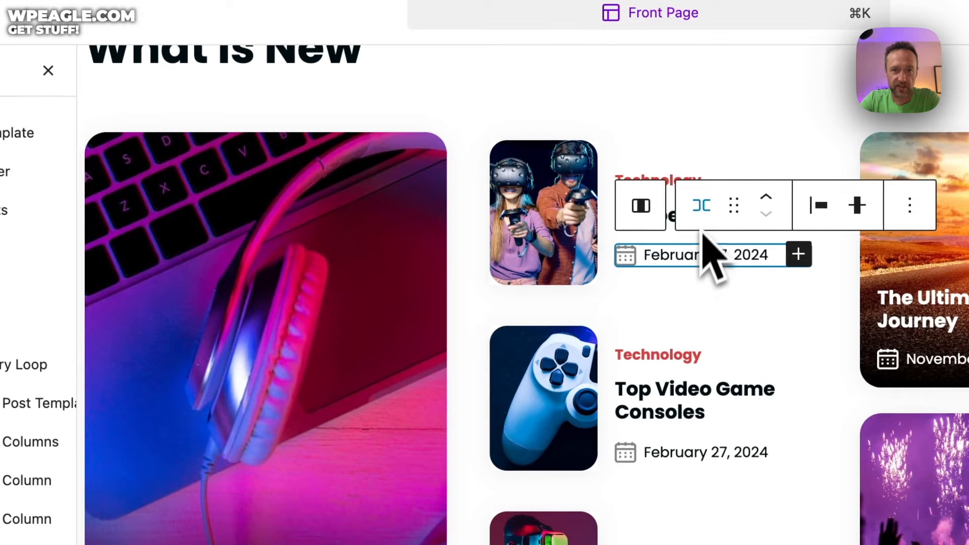
left_click(705, 167)
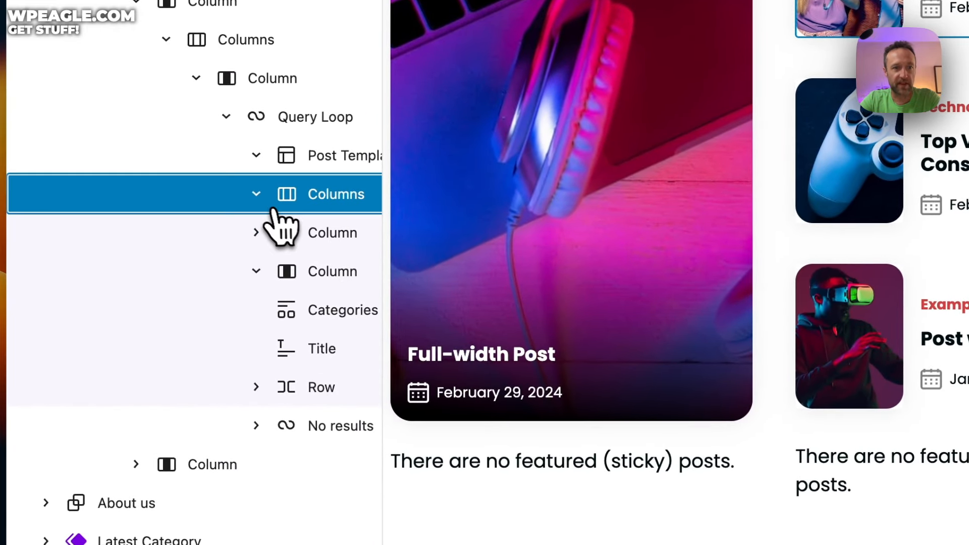
left_click(215, 227)
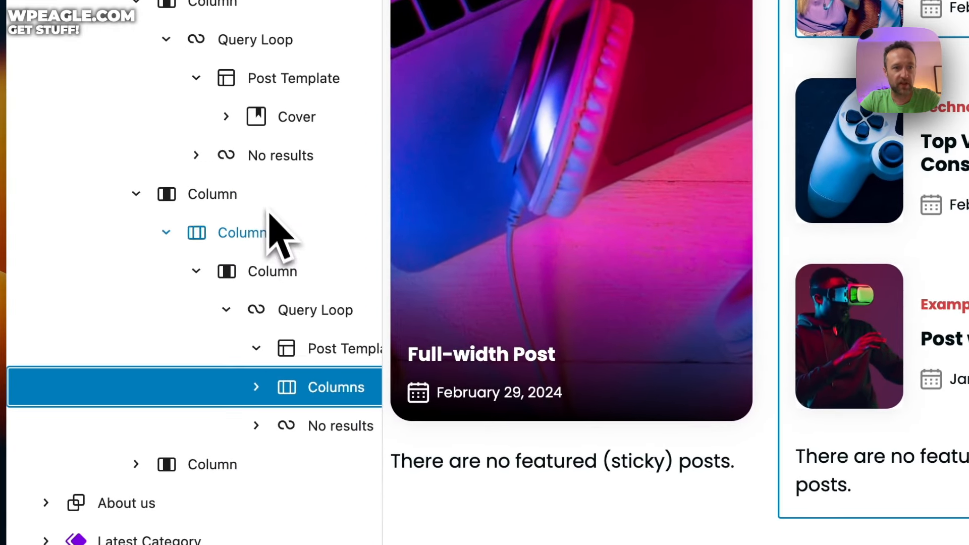
left_click(256, 386)
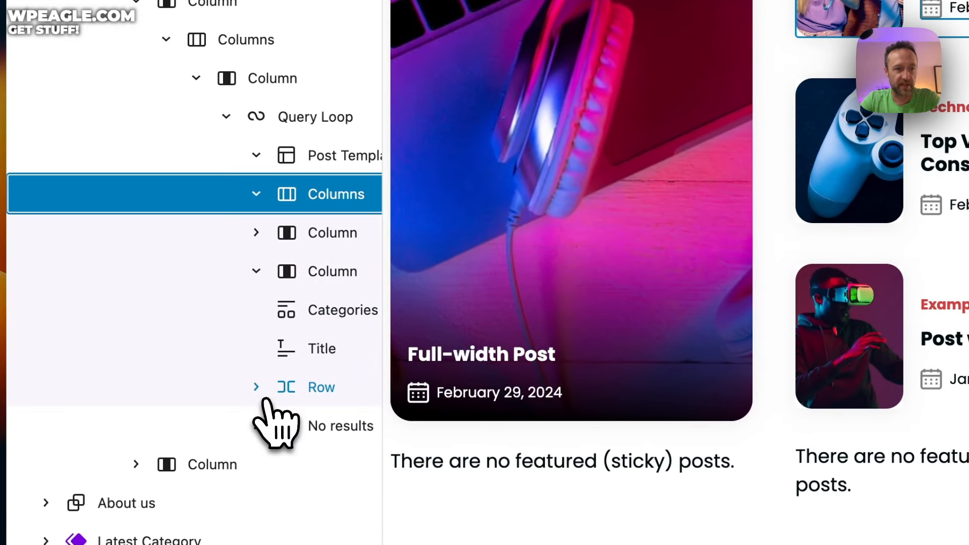
left_click(257, 233)
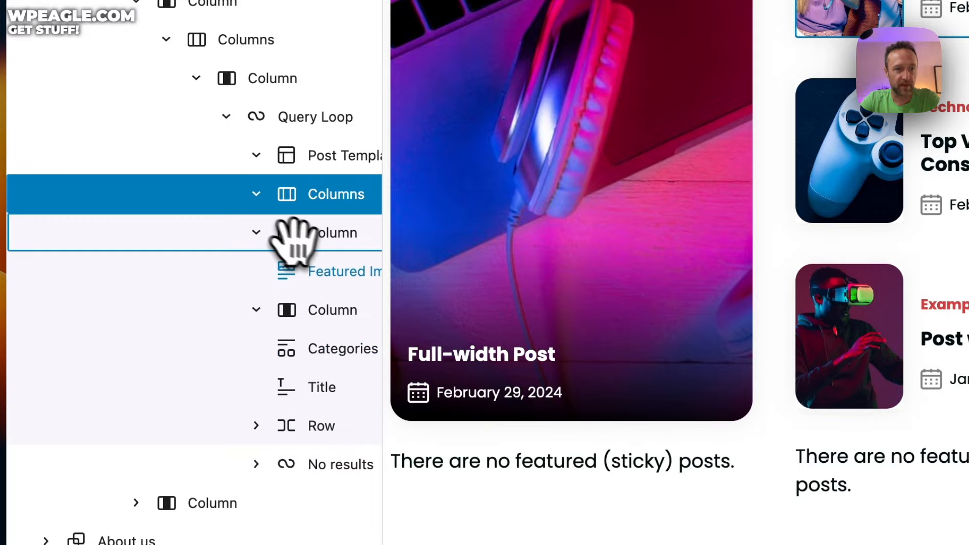
left_click(335, 271)
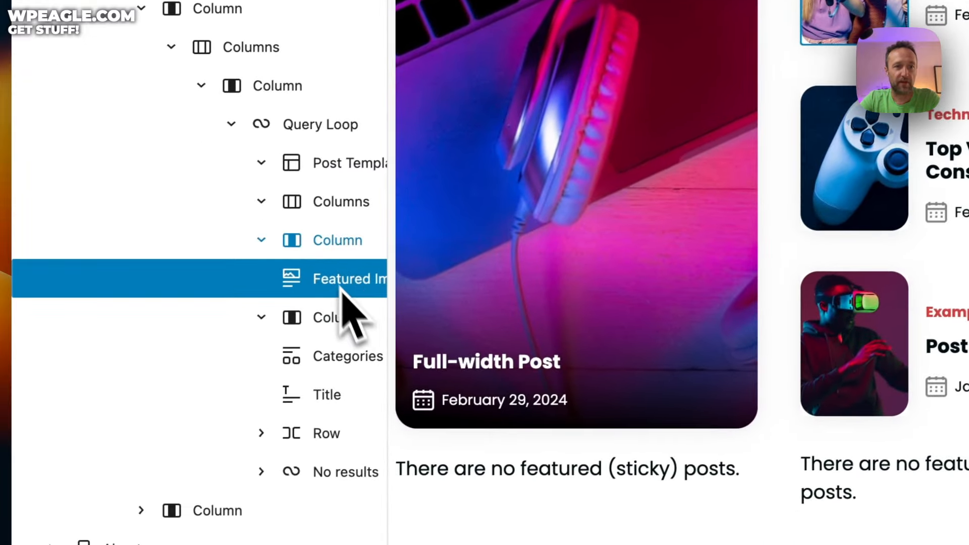
left_click(349, 354)
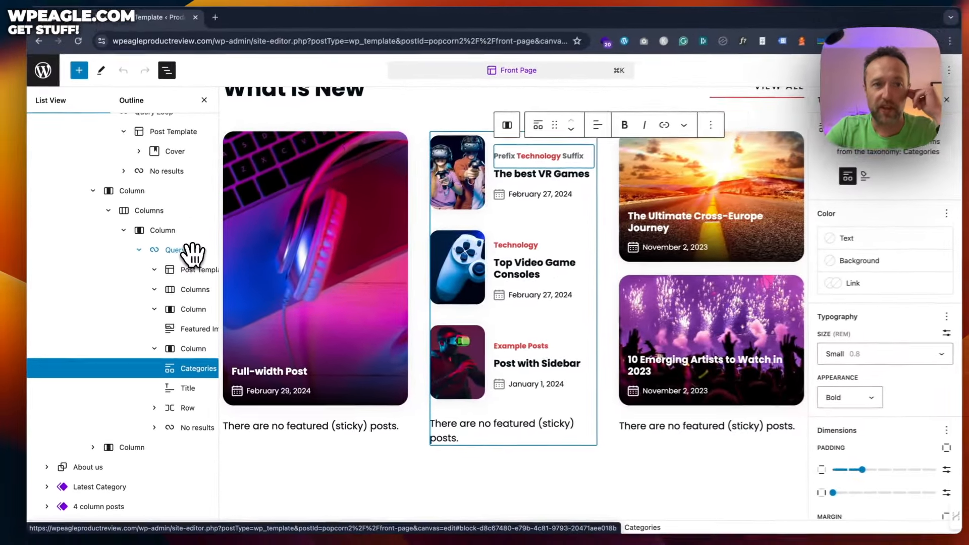
left_click(328, 122)
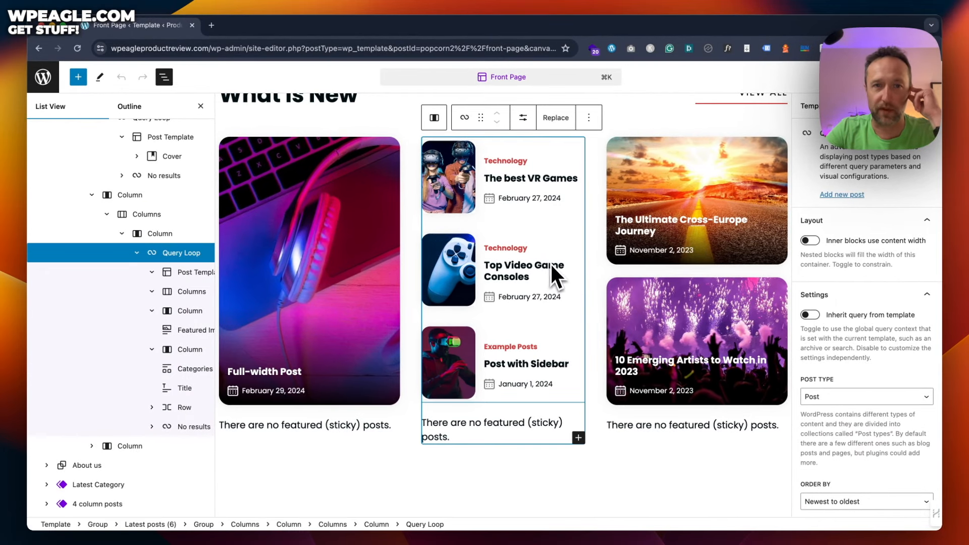
Step: Check the Query Loop's display settings, keep Sticky Posts on Exclude, and open the Categories filter
left_click(524, 119)
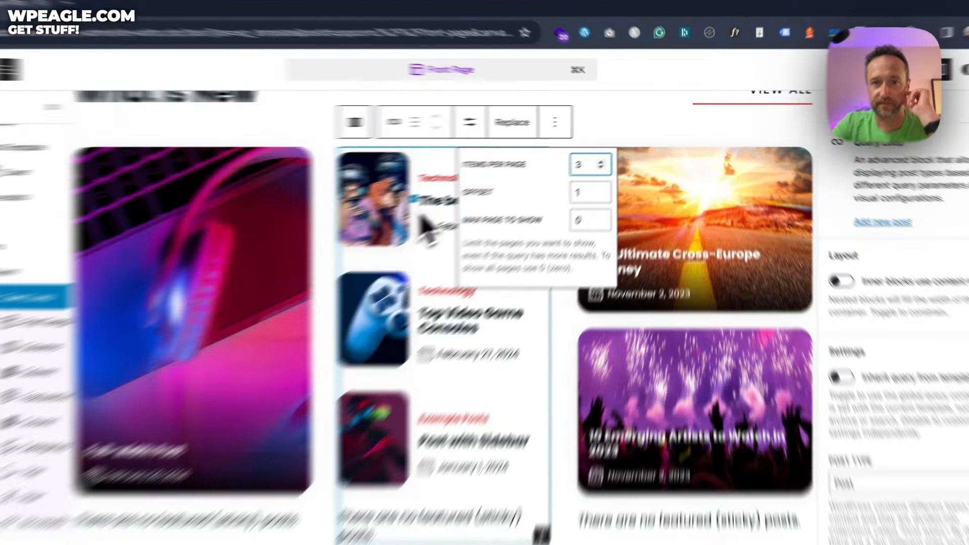
left_click(487, 191)
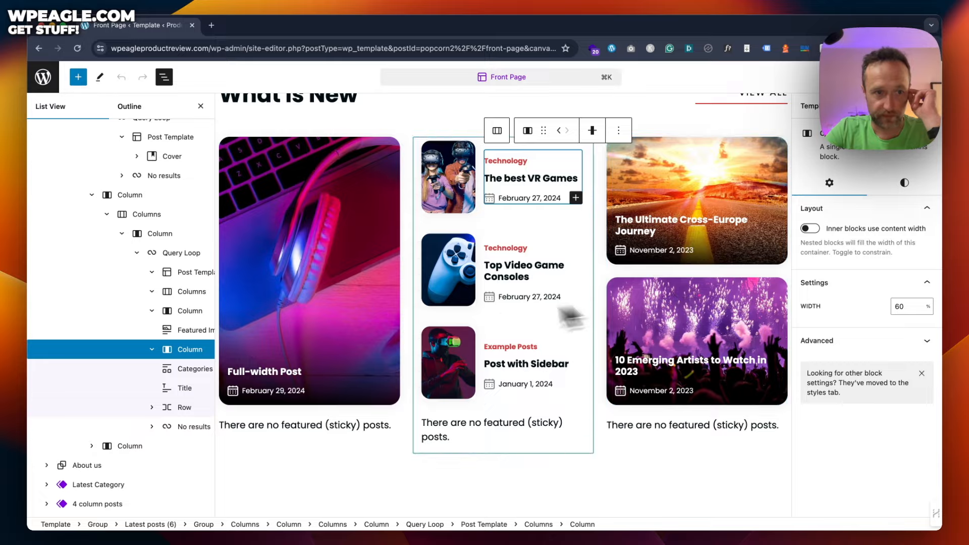
left_click(195, 253)
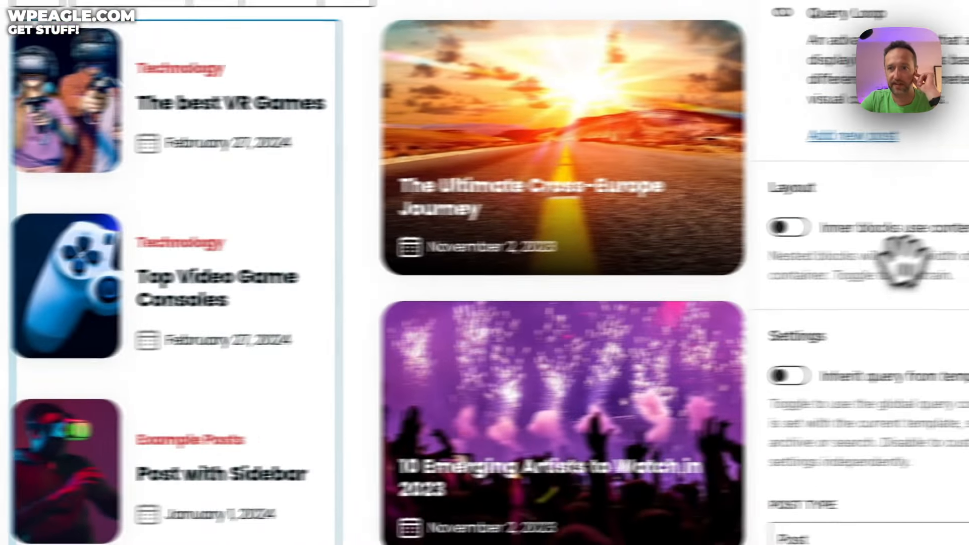
scroll(903, 260, "down", 5)
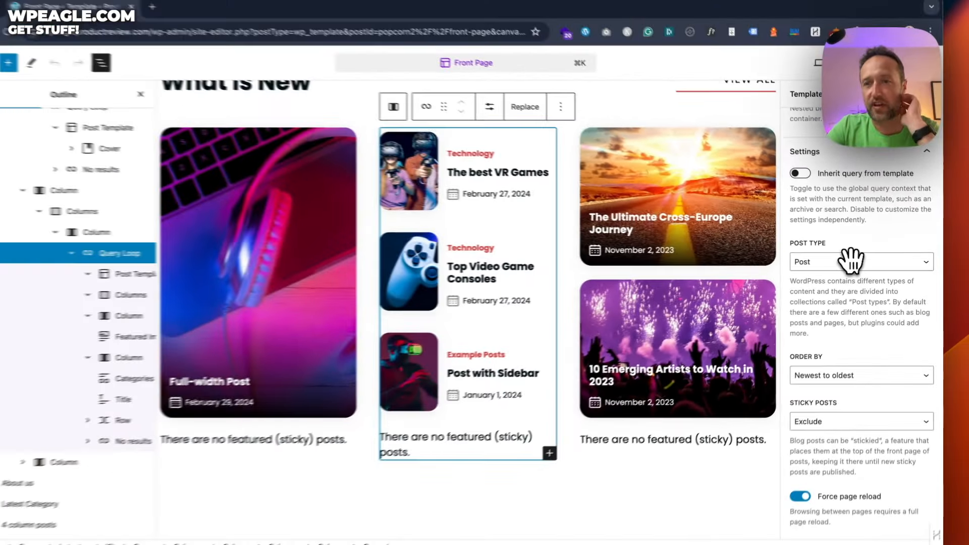
scroll(852, 261, "down", 2)
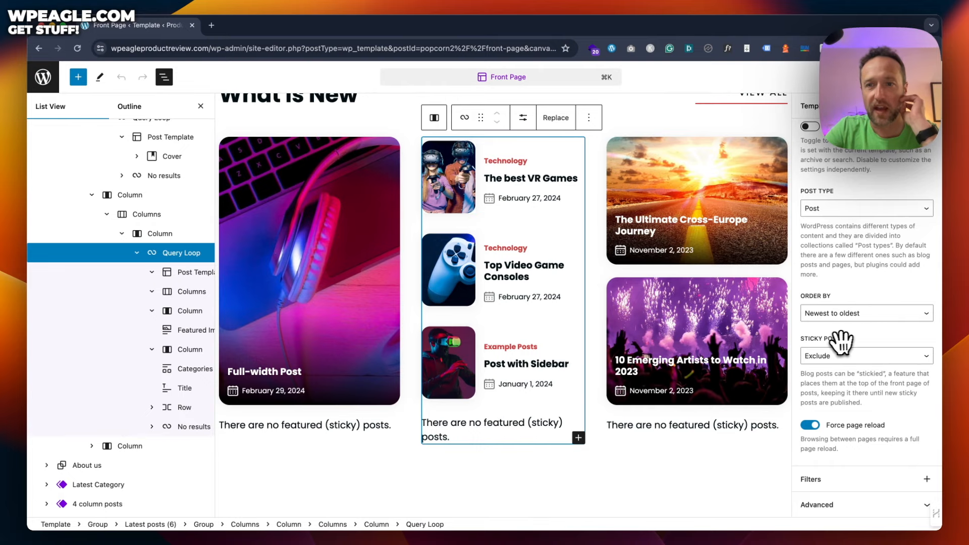
left_click(858, 356)
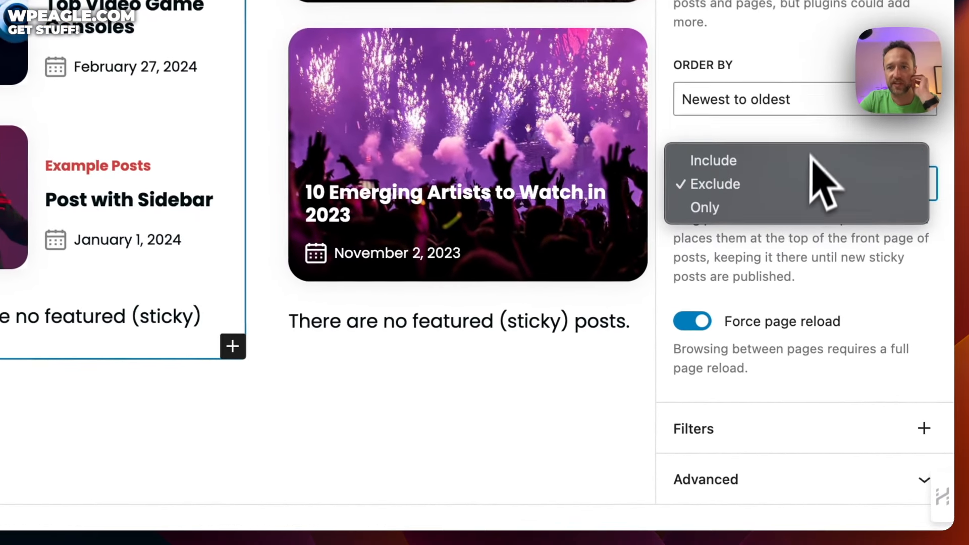
left_click(891, 388)
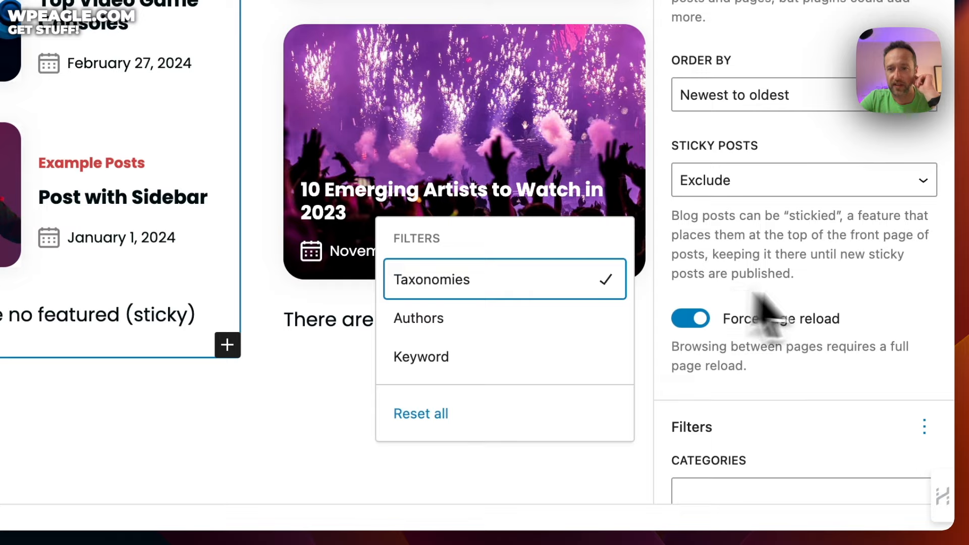
scroll(808, 303, "down", 4)
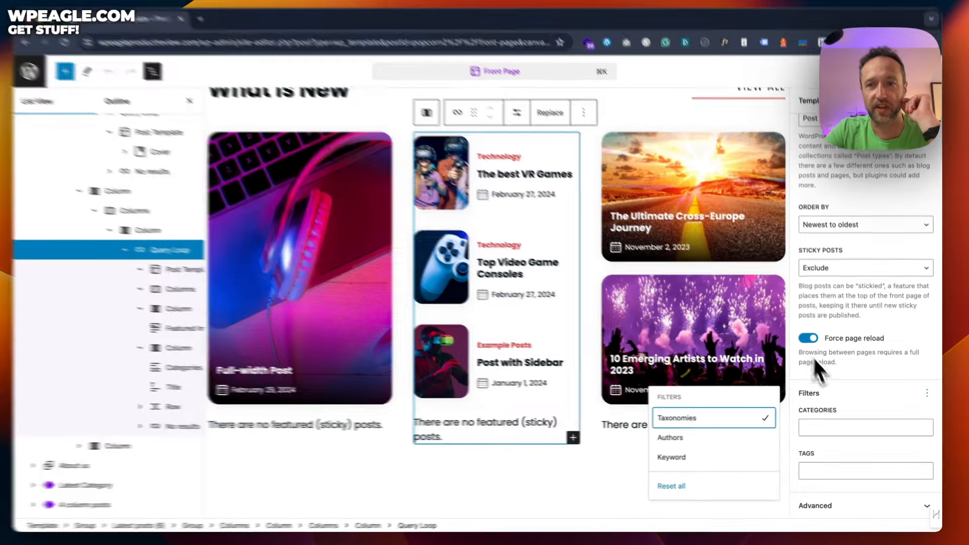
left_click(842, 428)
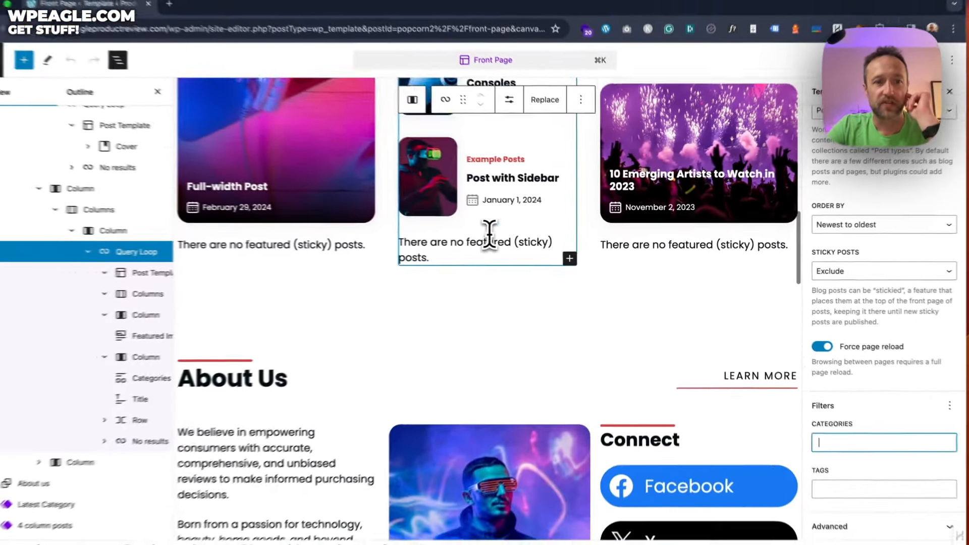
scroll(489, 233, "down", 5)
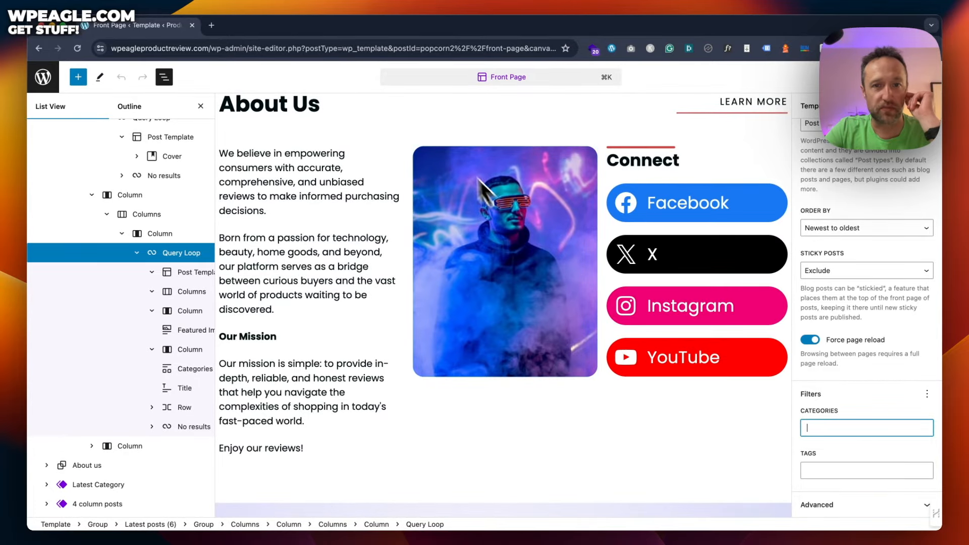
left_click(314, 153)
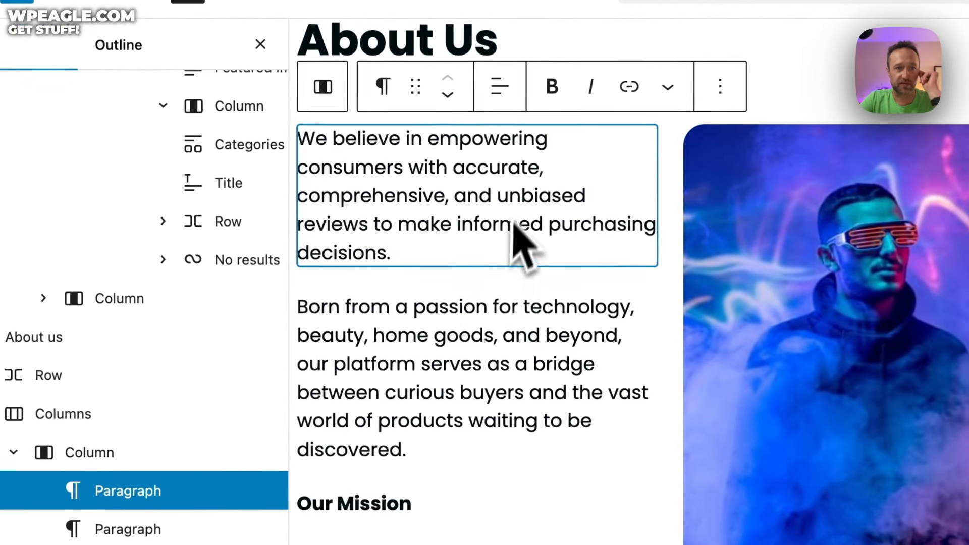
left_click(272, 266)
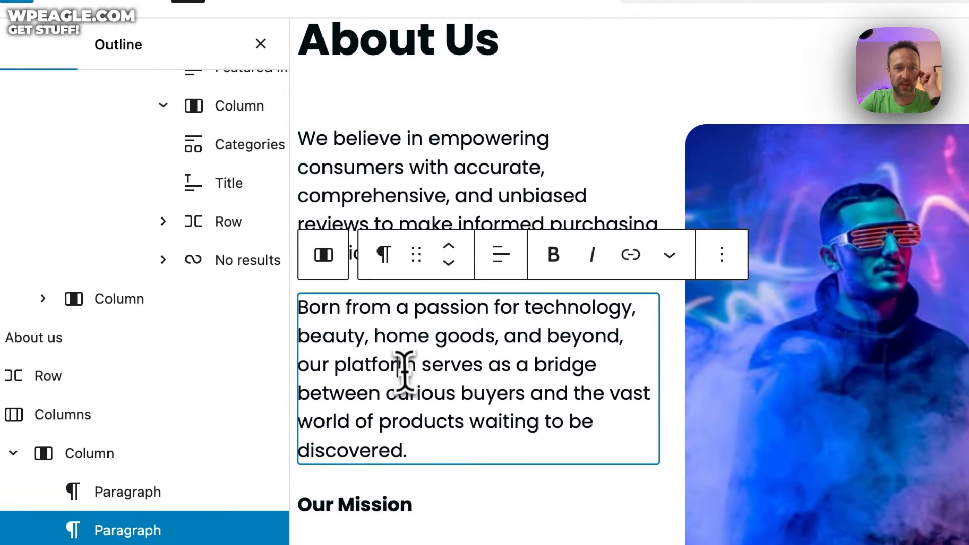
left_click(385, 467)
left_click(945, 375)
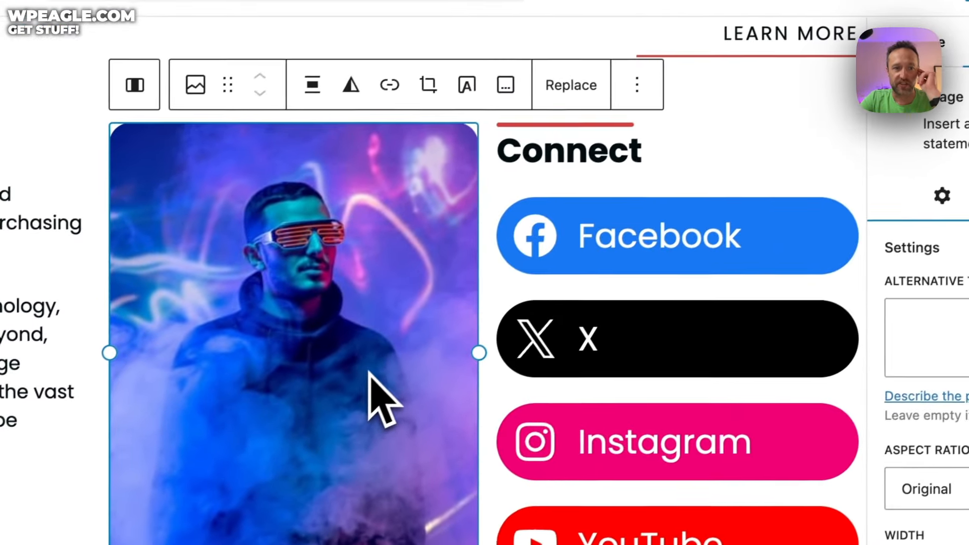
left_click(568, 93)
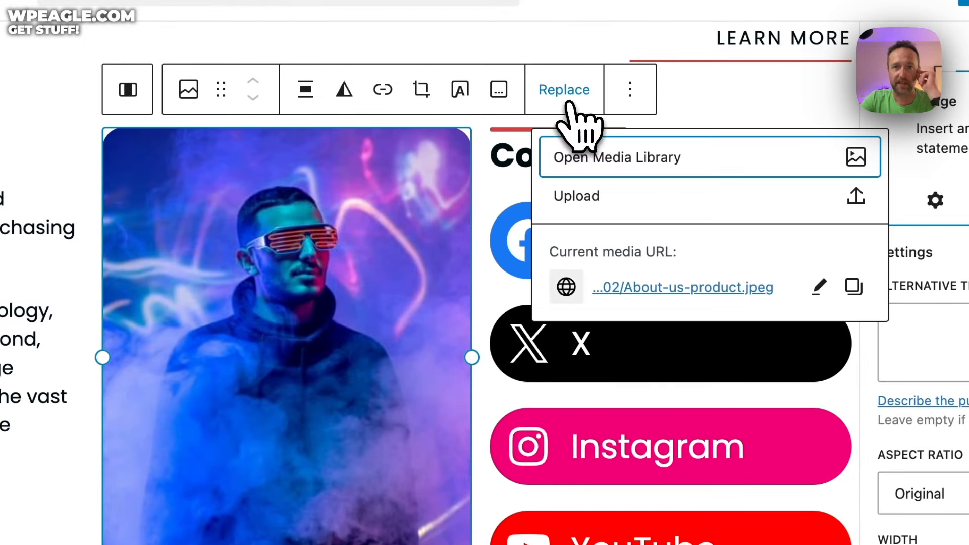
left_click(366, 207)
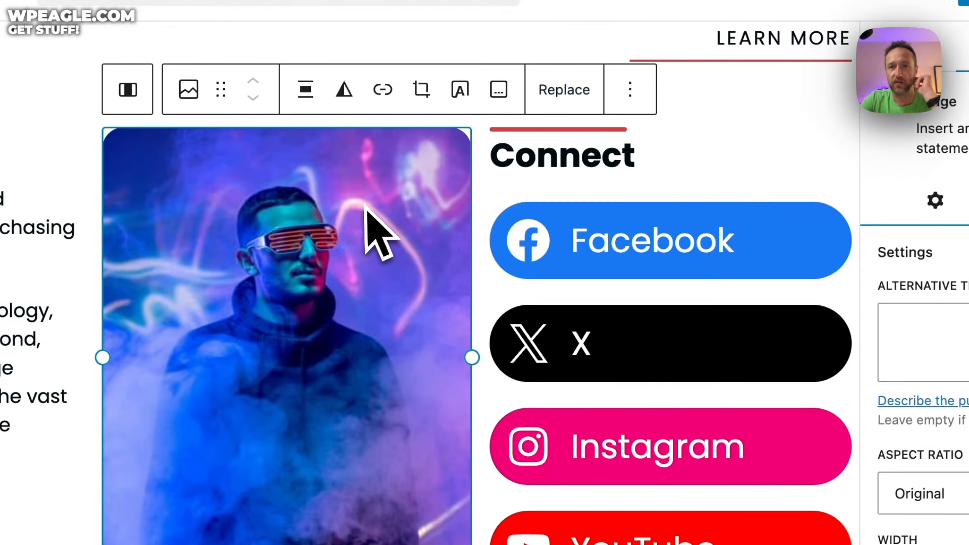
left_click(646, 207)
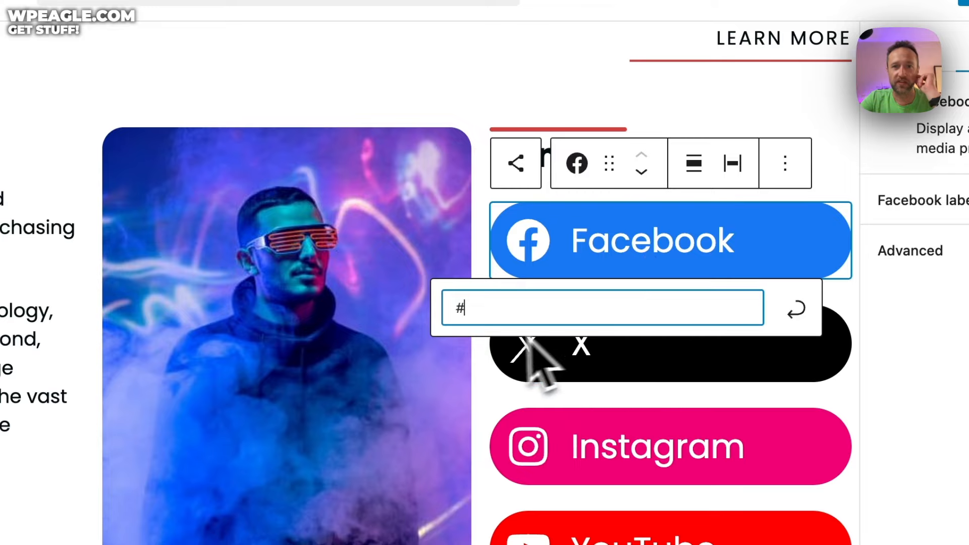
left_click(573, 354)
left_click(590, 454)
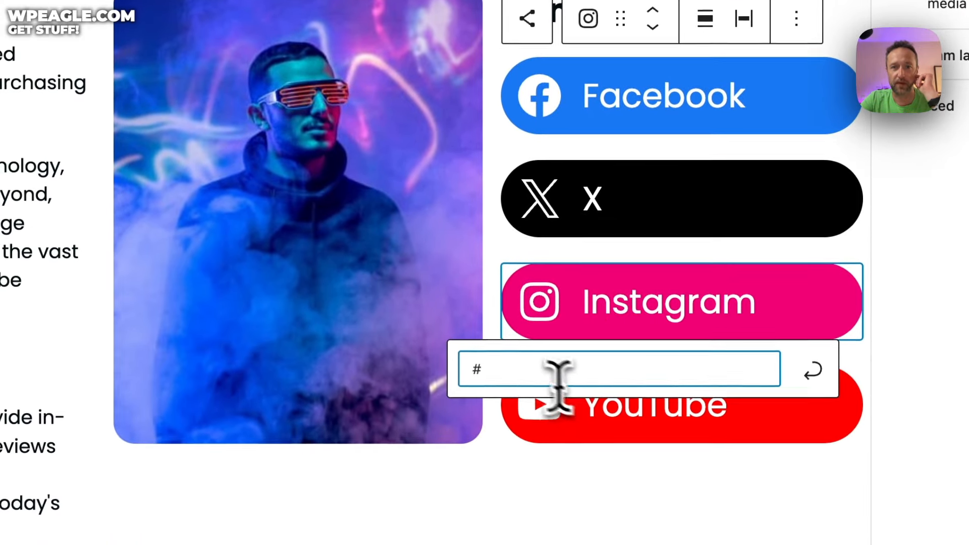
left_click_drag(558, 382, 425, 370)
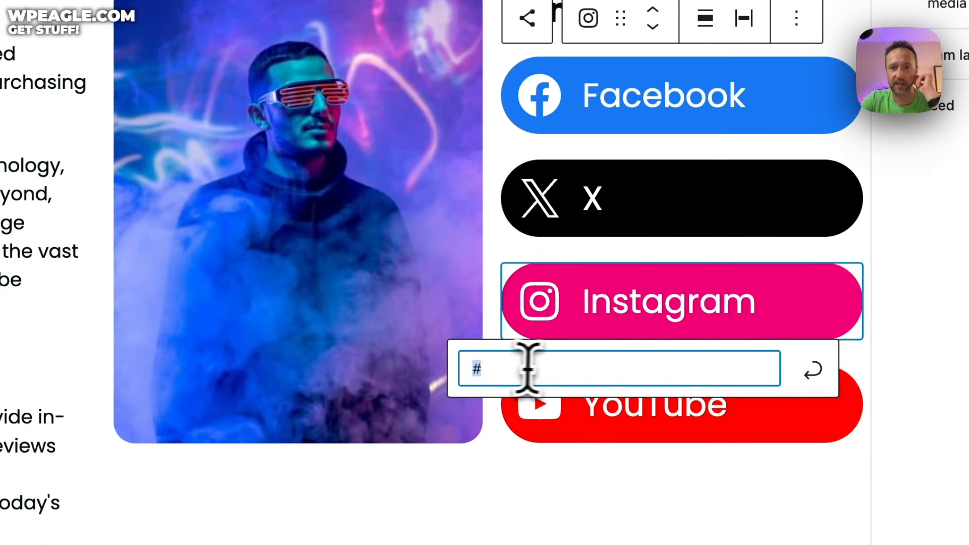
scroll(386, 174, "down", 15)
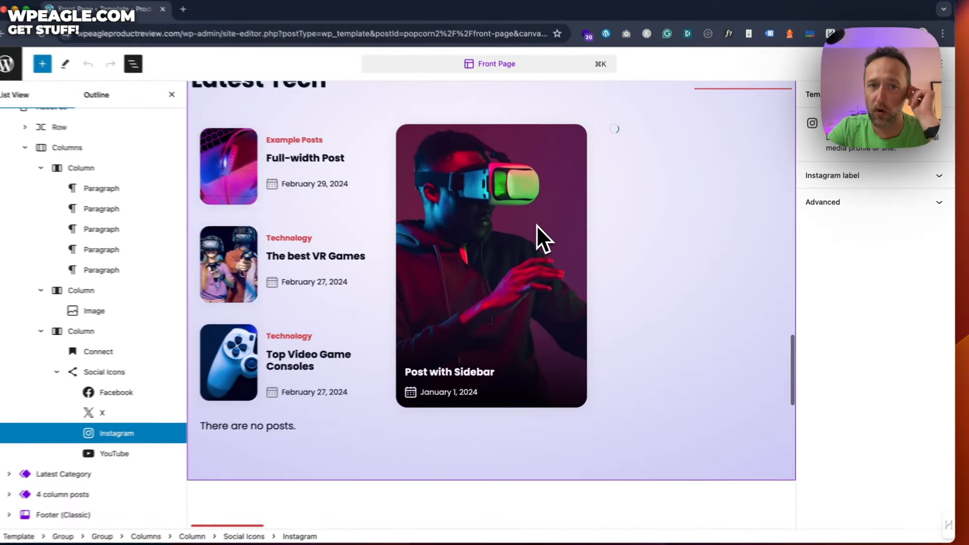
Step: Scroll through the Front Page template, back to the top, and save it
scroll(380, 148, "down", 5)
scroll(546, 229, "down", 5)
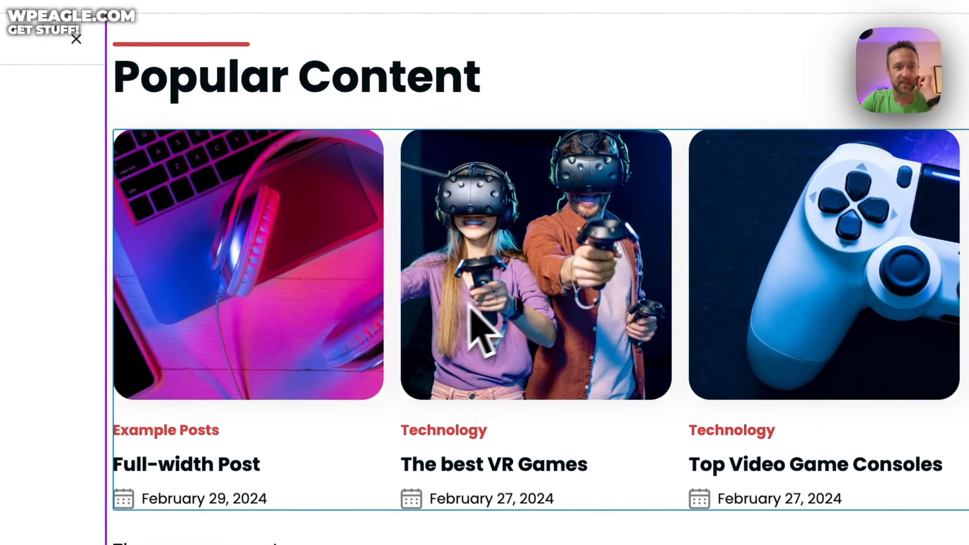
scroll(454, 262, "down", 3)
scroll(480, 244, "down", 2)
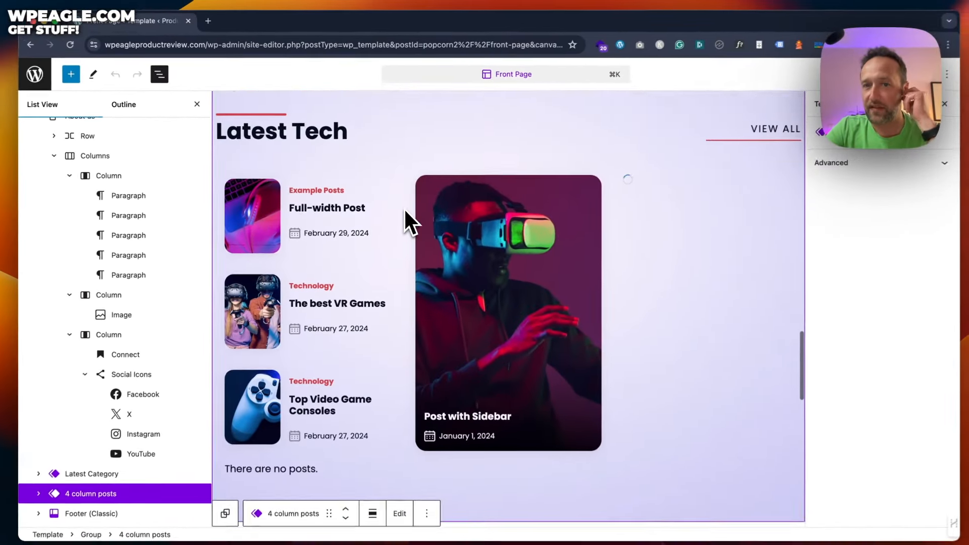
scroll(404, 209, "up", 4)
scroll(402, 207, "up", 10)
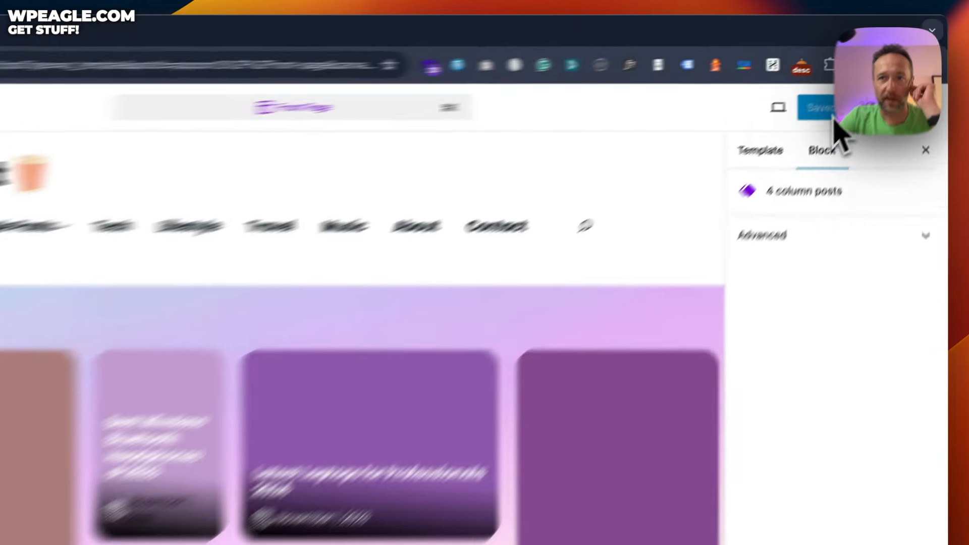
left_click(856, 77)
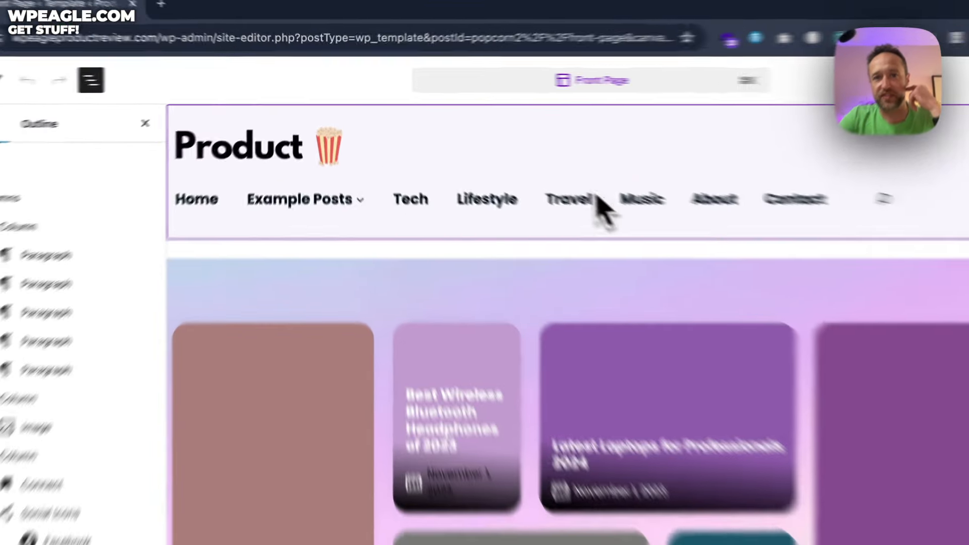
Step: Select the navigation menu block inside the site header
left_click(511, 161)
left_click(702, 252)
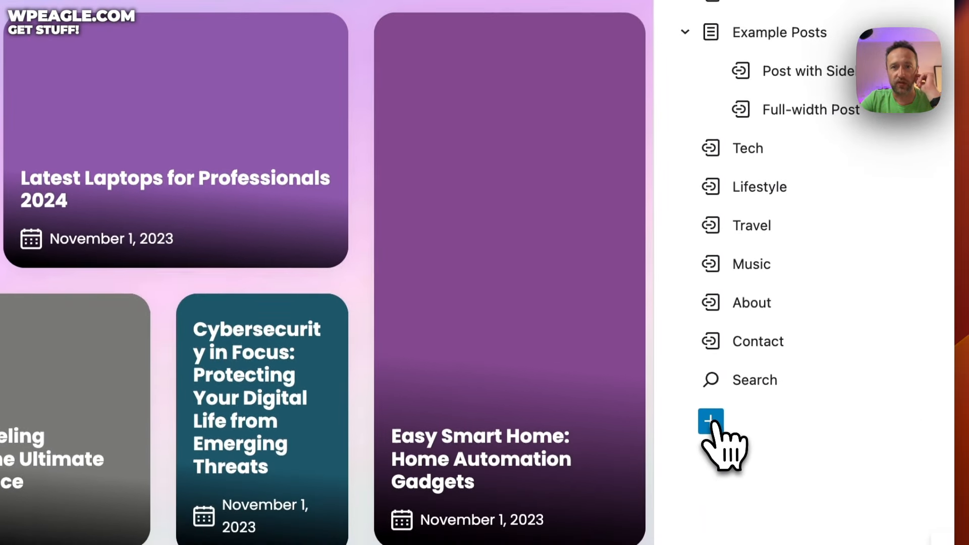
left_click(711, 509)
key("Escape")
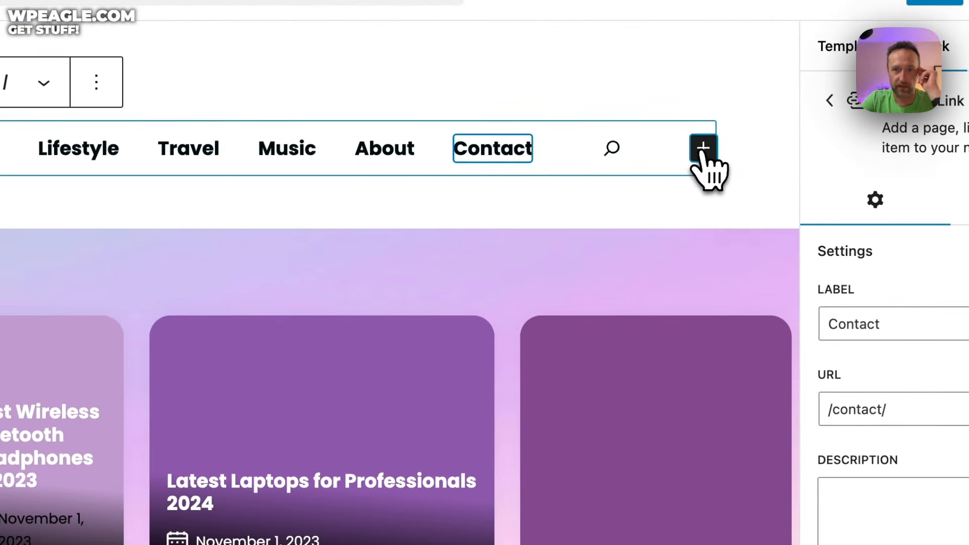
Step: Add a menu link to the Technology category by searching 'techn'
left_click(703, 148)
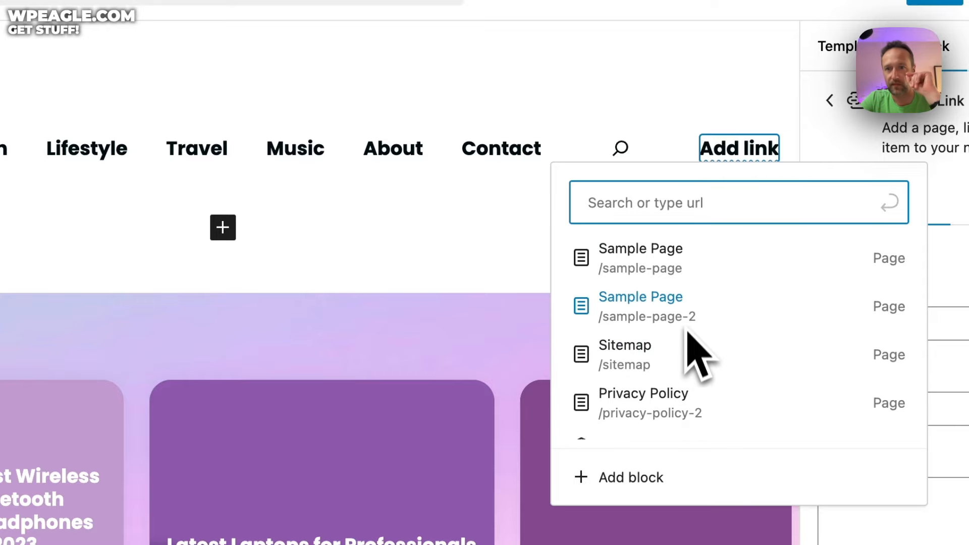
scroll(699, 353, "down", 5)
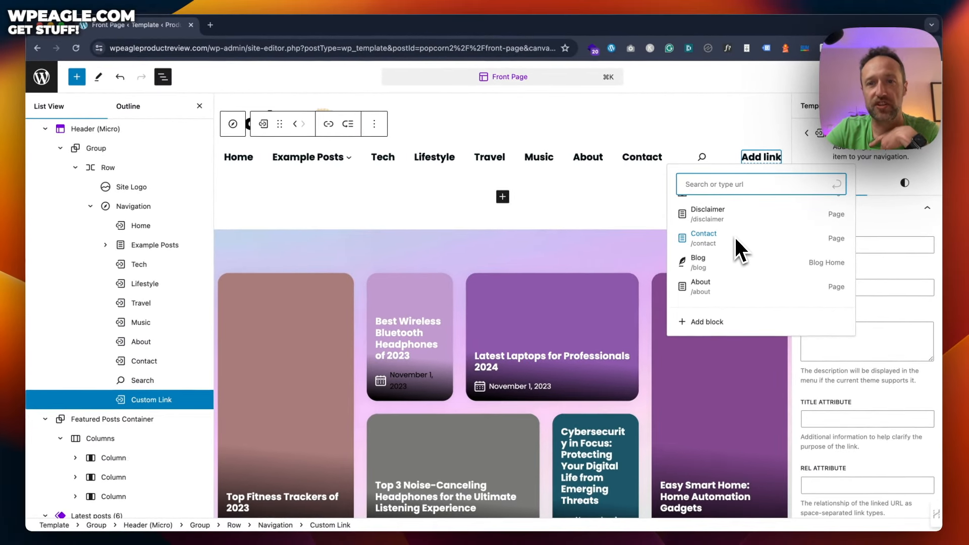
scroll(735, 235, "up", 2)
scroll(734, 235, "down", 2)
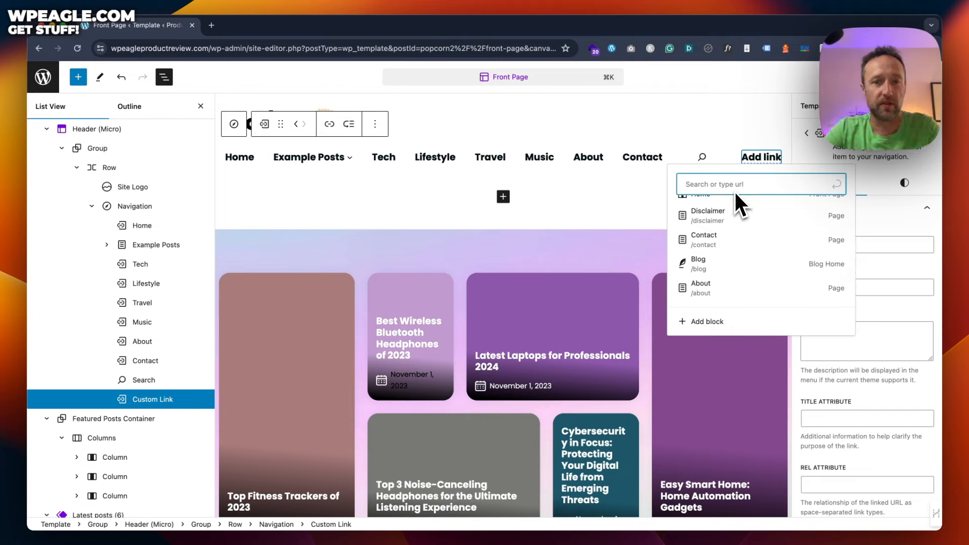
type("tec")
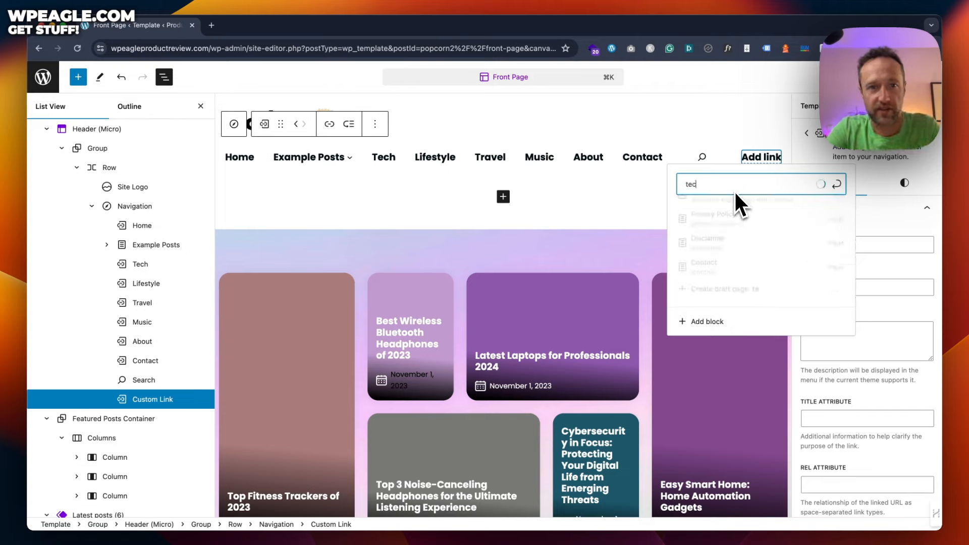
type("h")
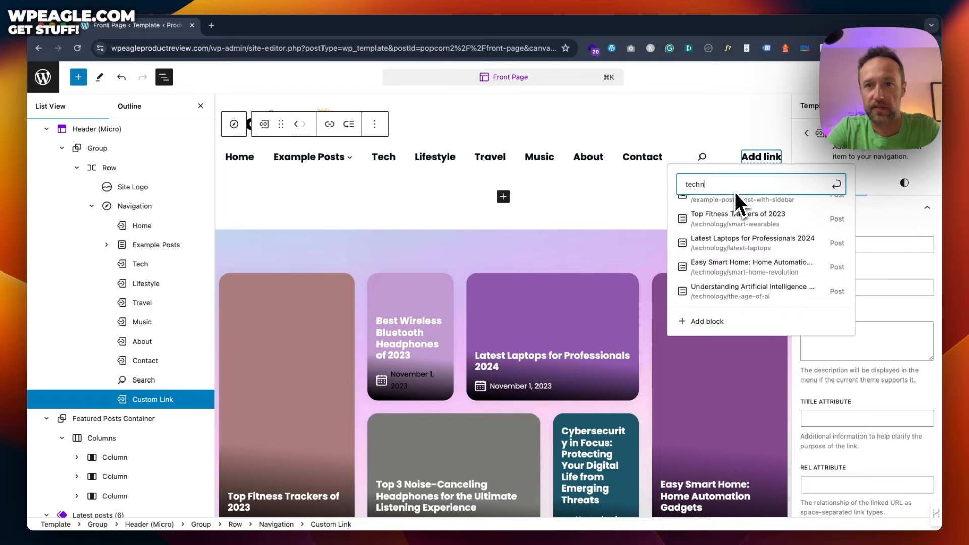
type("n")
scroll(757, 222, "down", 2)
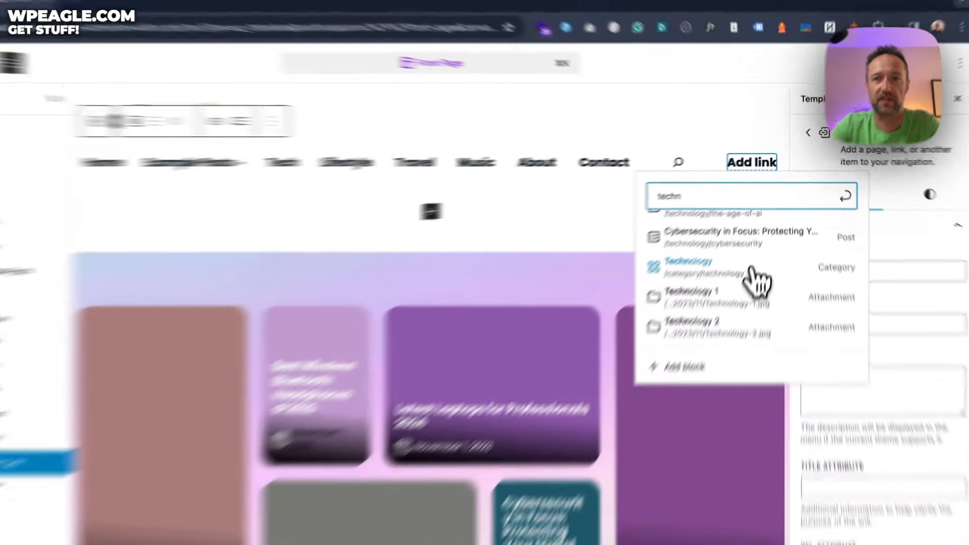
left_click(761, 251)
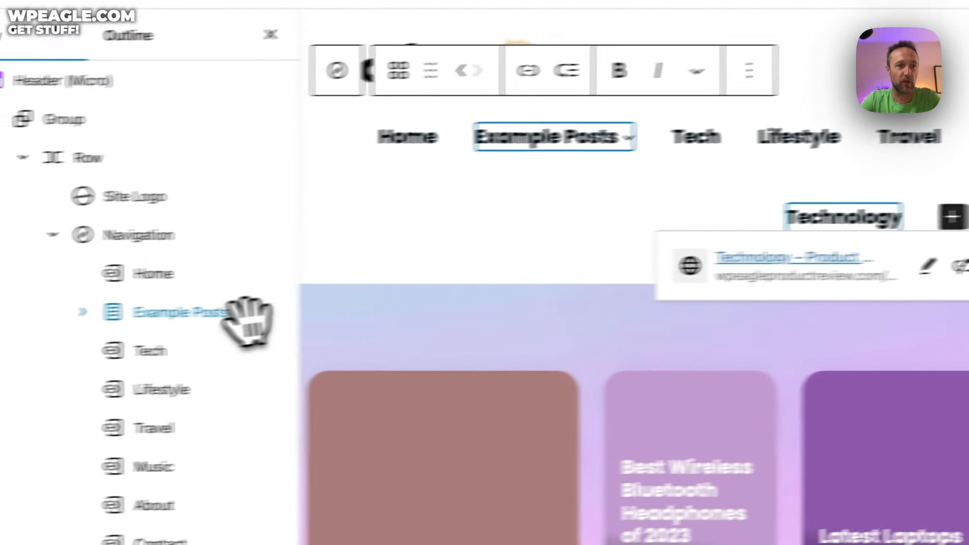
left_click(190, 234)
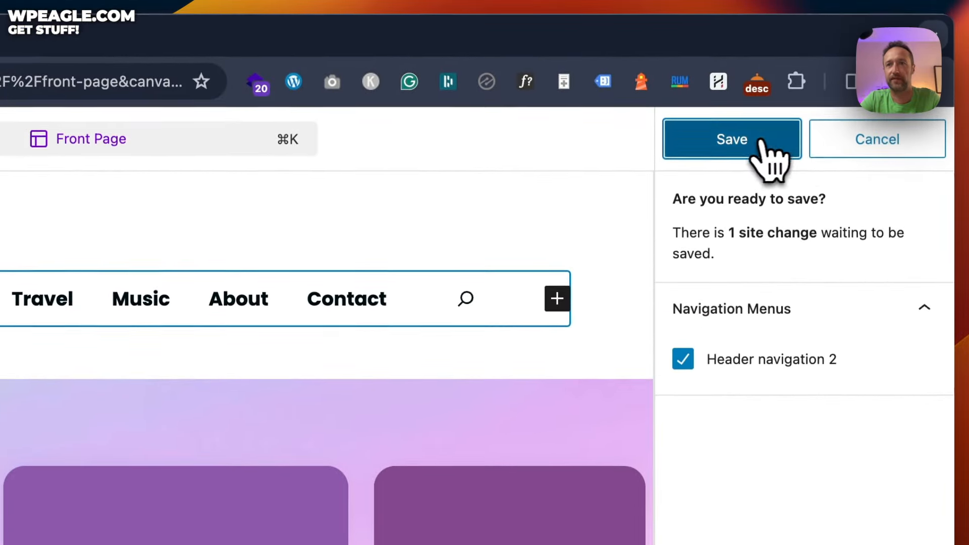
Step: Save the navigation changes and open the Top Fitness Trackers of 2023 post on the live site
left_click(760, 144)
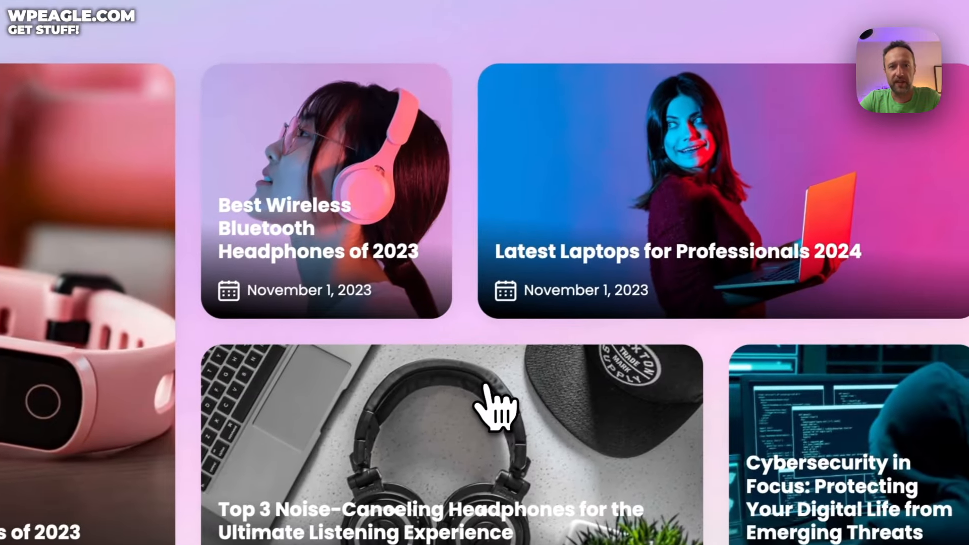
scroll(541, 231, "up", 5)
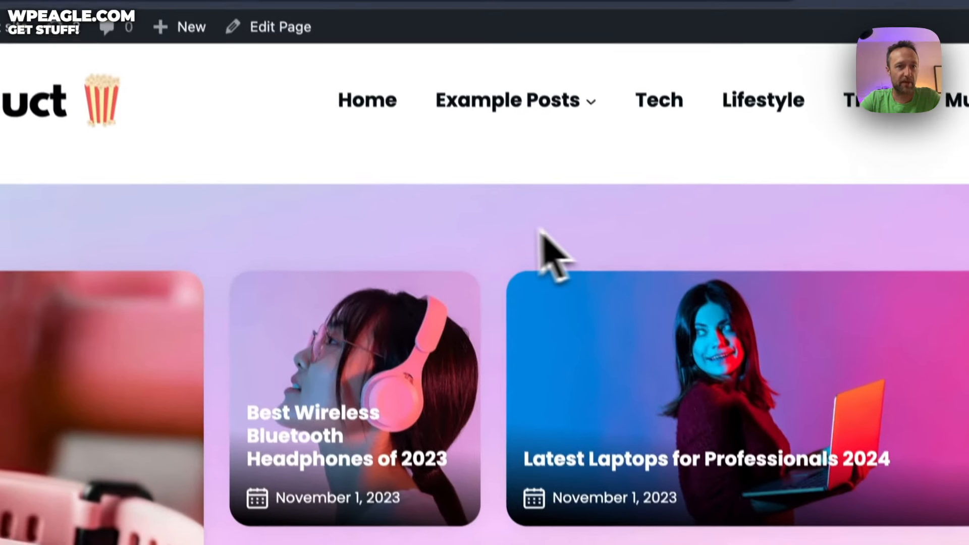
scroll(540, 232, "down", 5)
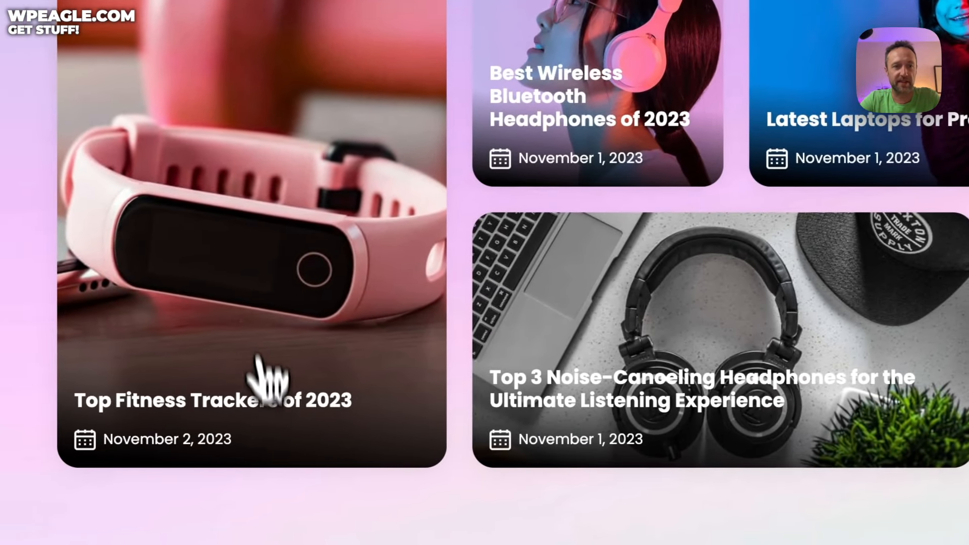
left_click(268, 384)
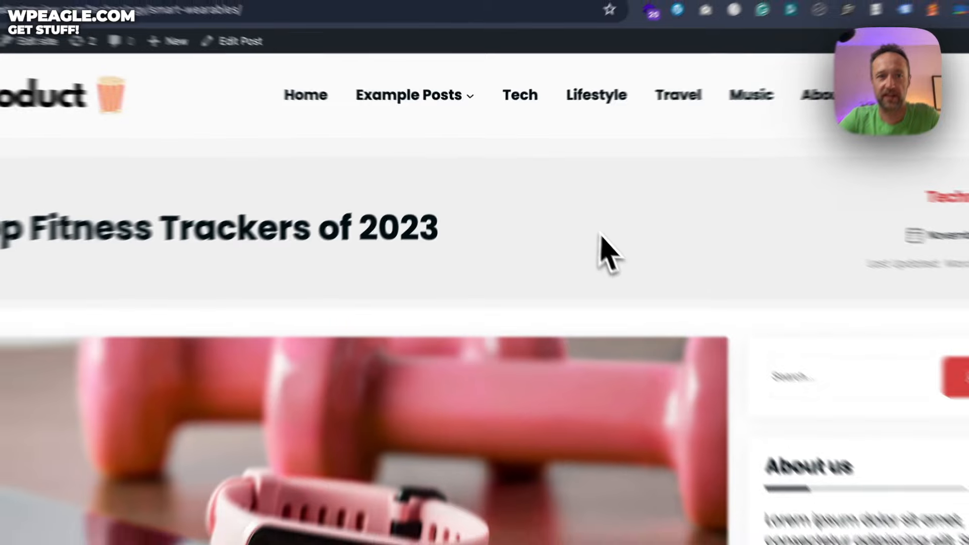
Step: Look over the live post's title and meta area
scroll(564, 204, "down", 3)
scroll(563, 203, "up", 1)
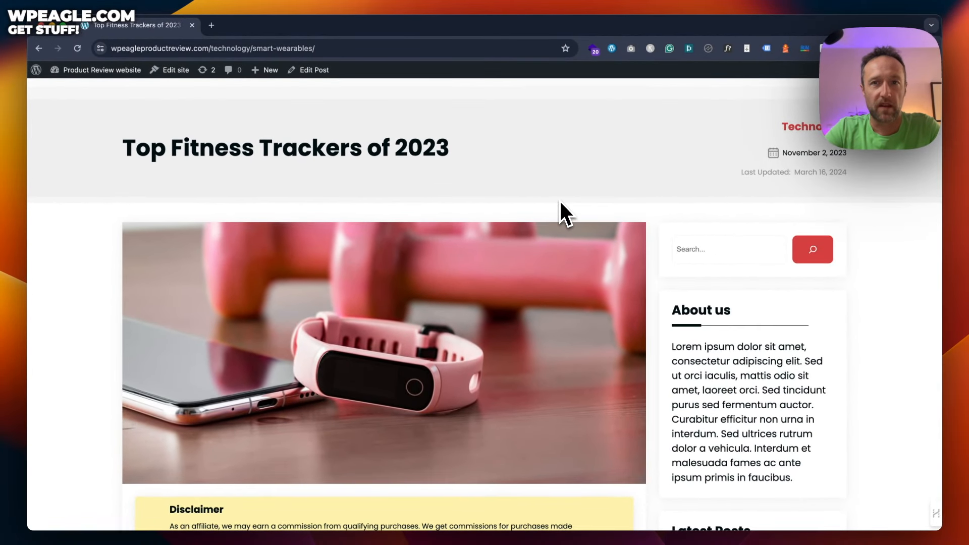
scroll(559, 200, "up", 1)
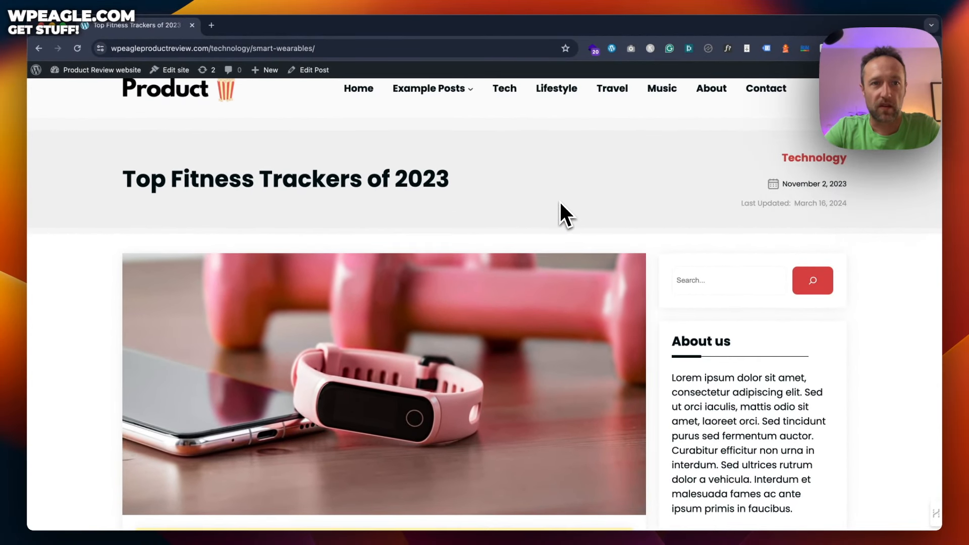
left_click_drag(148, 148, 672, 222)
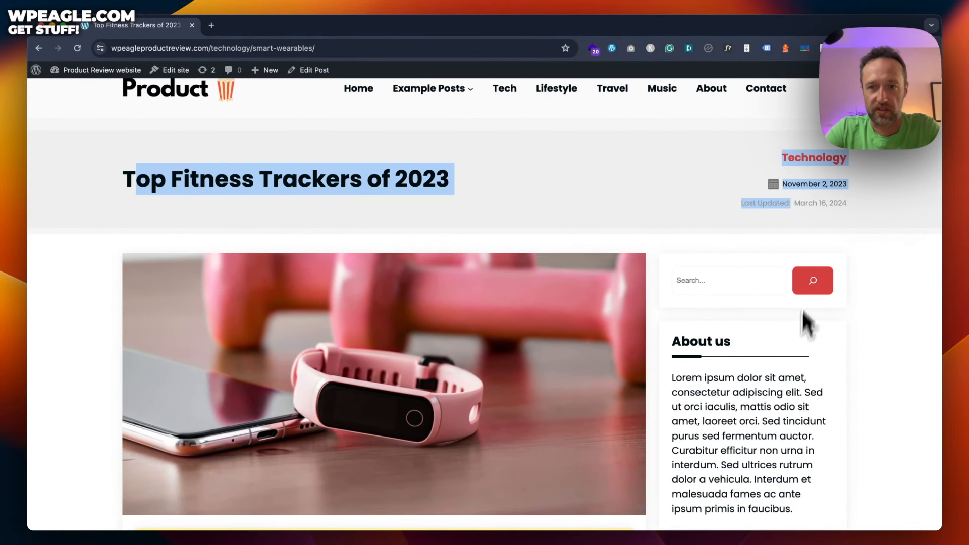
scroll(802, 311, "down", 2)
left_click_drag(854, 472, 792, 393)
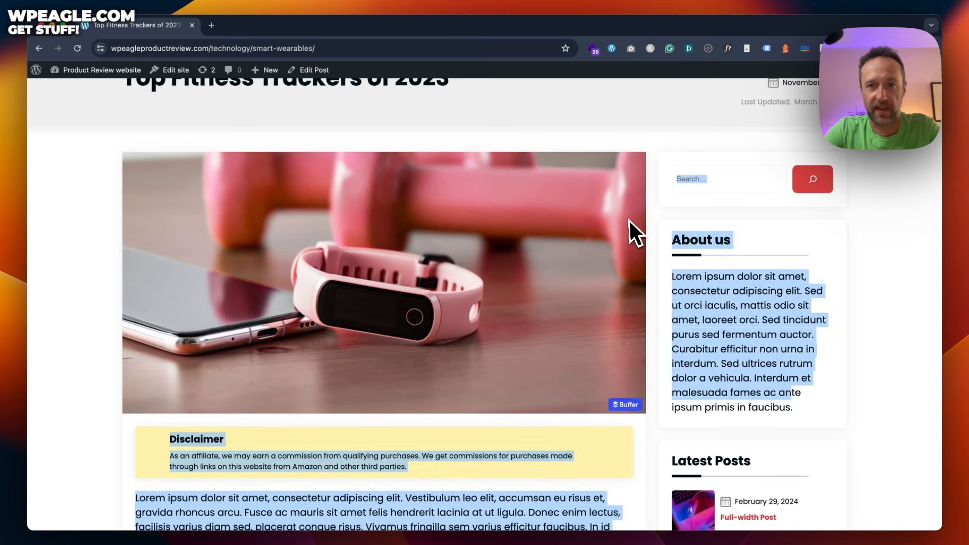
left_click(696, 259)
scroll(721, 259, "up", 3)
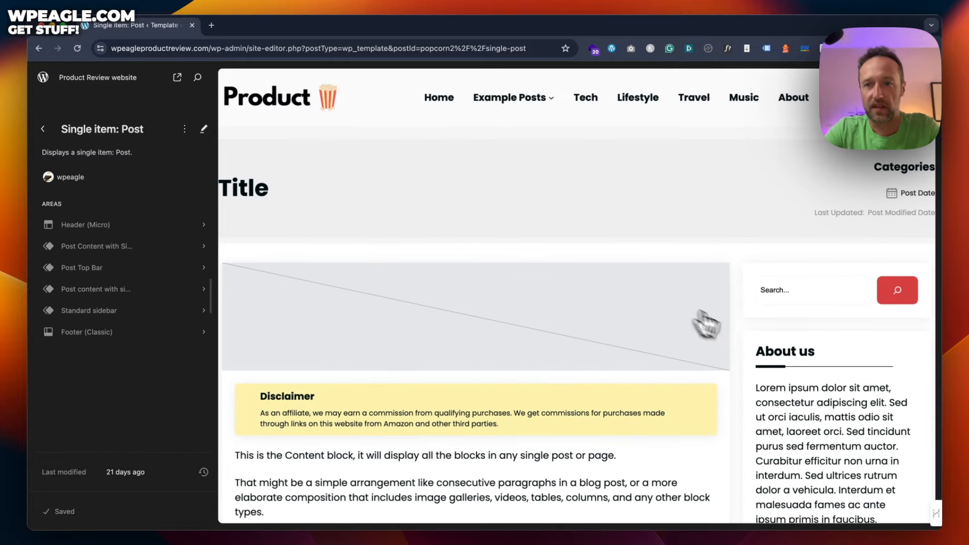
Step: Delete the middle sentences of the About us paragraph in the template's Standard sidebar
left_click(785, 406)
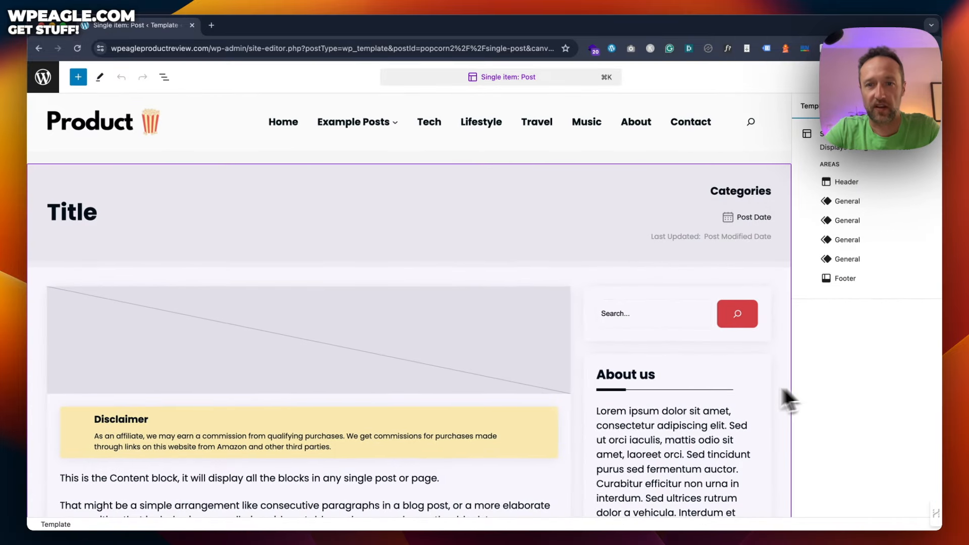
scroll(747, 373, "down", 2)
left_click(665, 359)
left_click(663, 353)
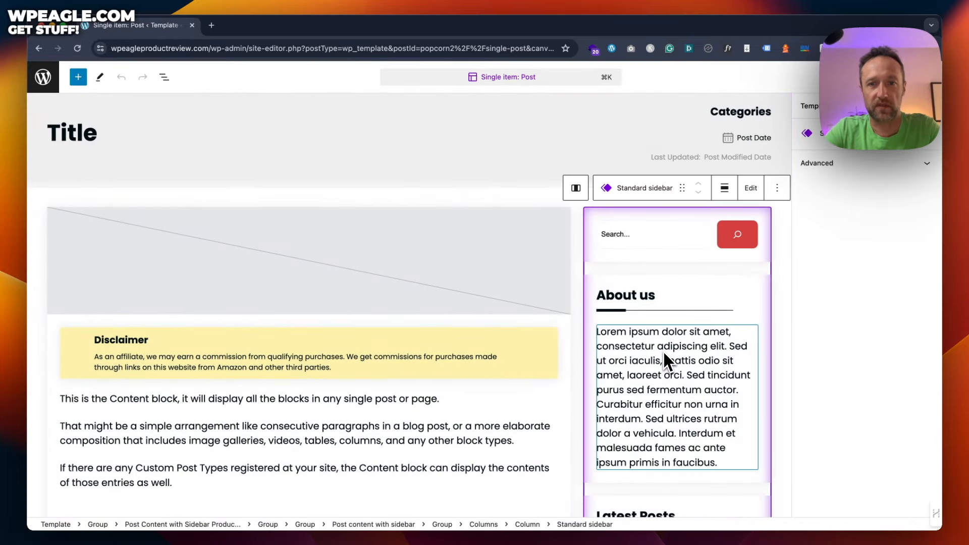
scroll(648, 333, "down", 2)
left_click(657, 294)
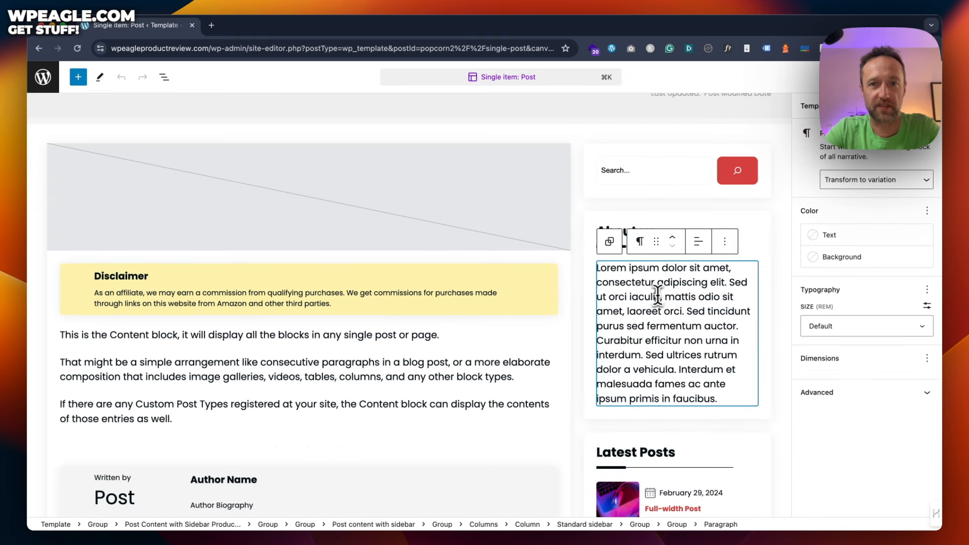
left_click_drag(683, 314, 606, 283)
key("BackSpace")
key("BackSpace")
key("BackSpace")
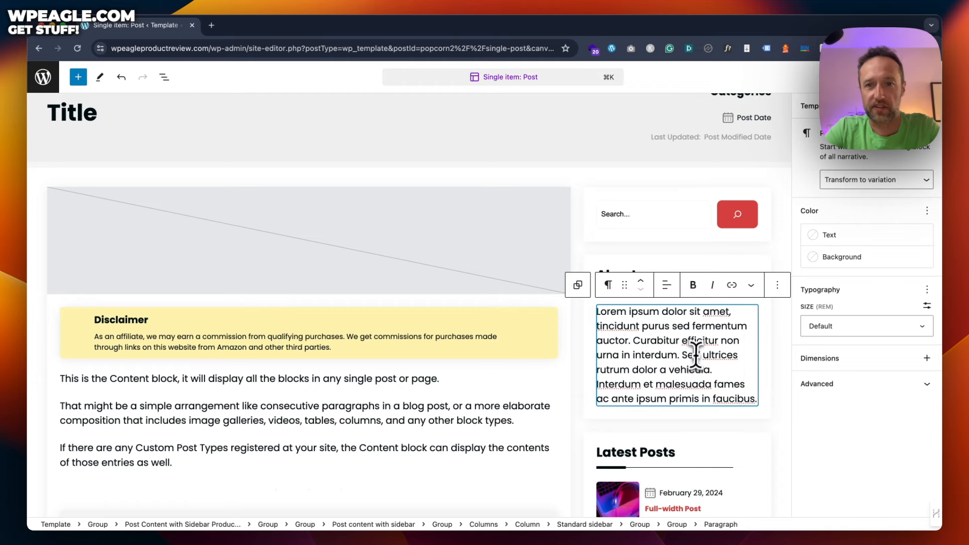
Step: Save the Single item: Post template and view the live front page
scroll(696, 353, "down", 5)
scroll(696, 323, "up", 3)
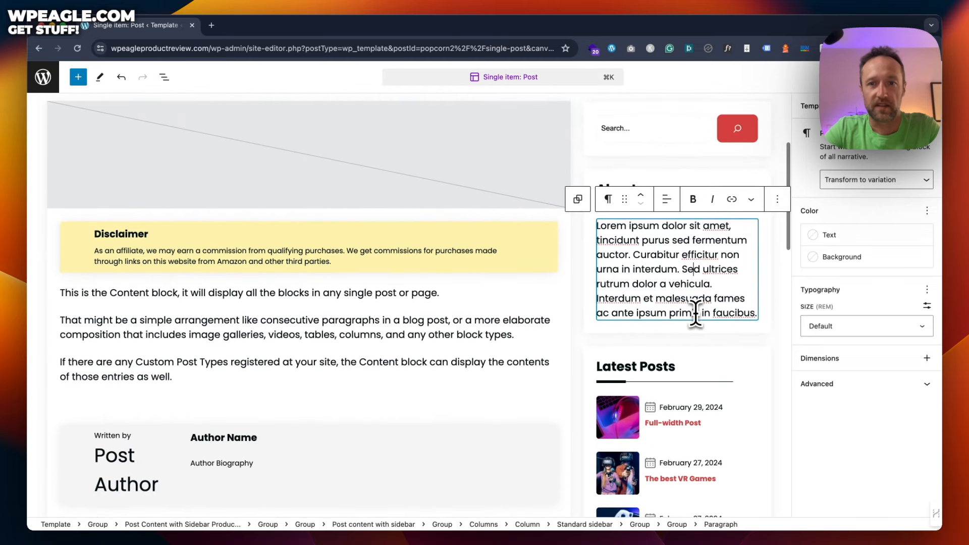
scroll(669, 332, "up", 3)
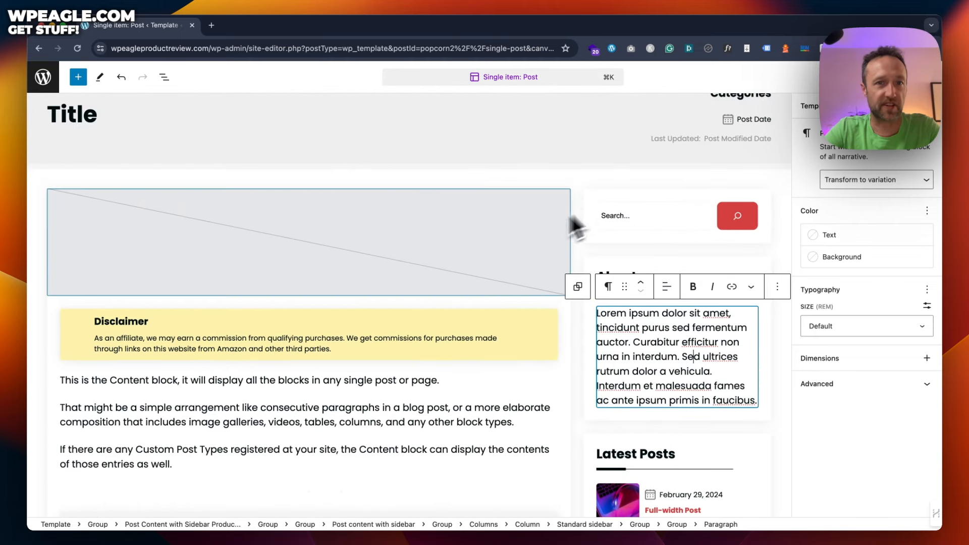
scroll(515, 253, "up", 3)
scroll(510, 241, "down", 8)
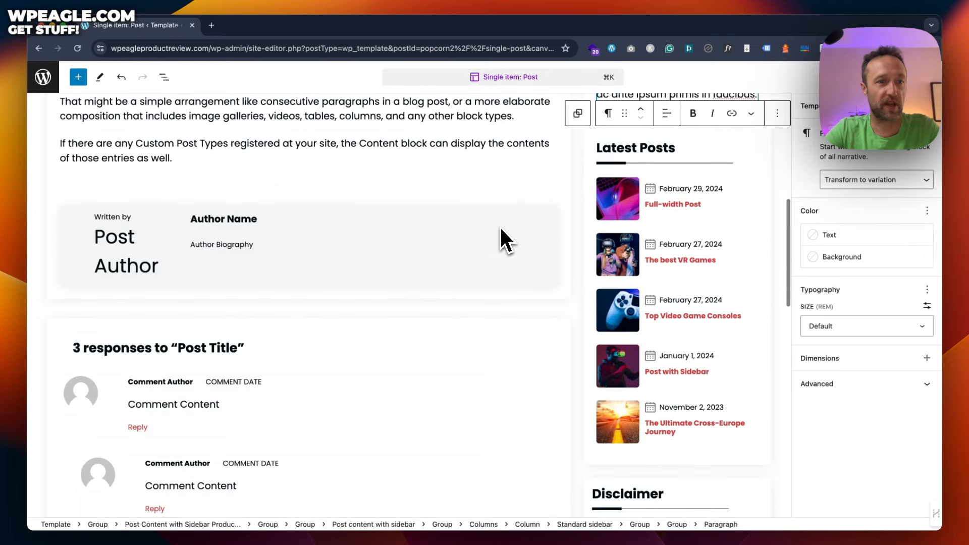
scroll(502, 229, "down", 6)
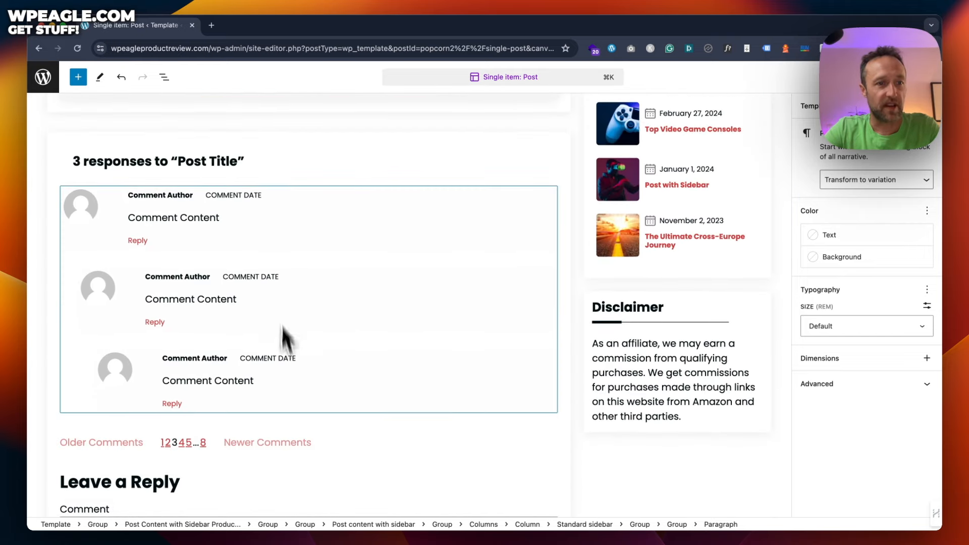
scroll(302, 268, "down", 5)
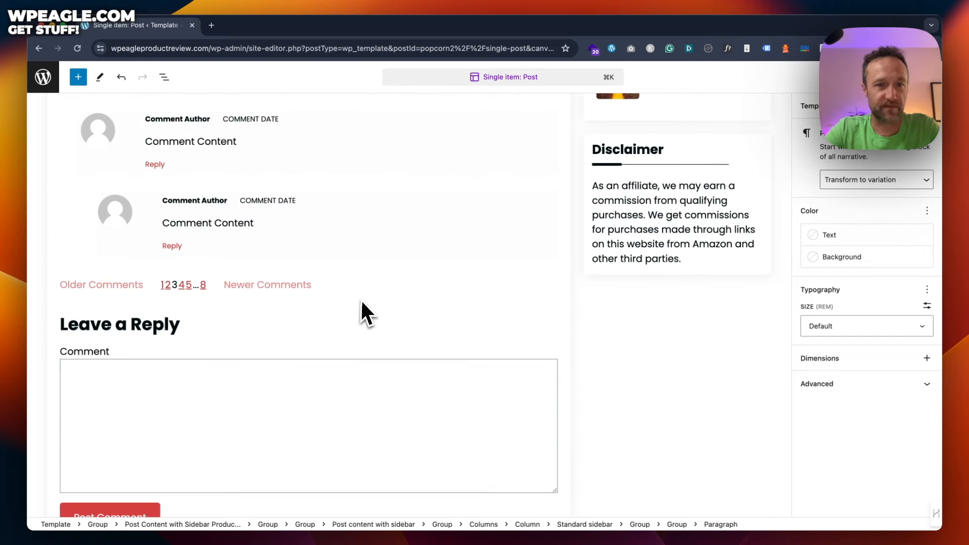
scroll(446, 247, "up", 20)
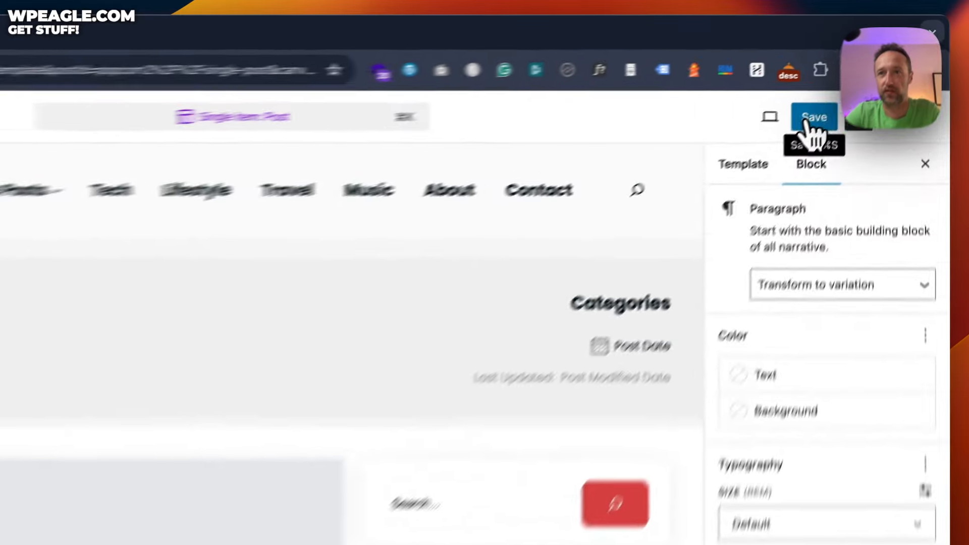
left_click(857, 77)
left_click(853, 78)
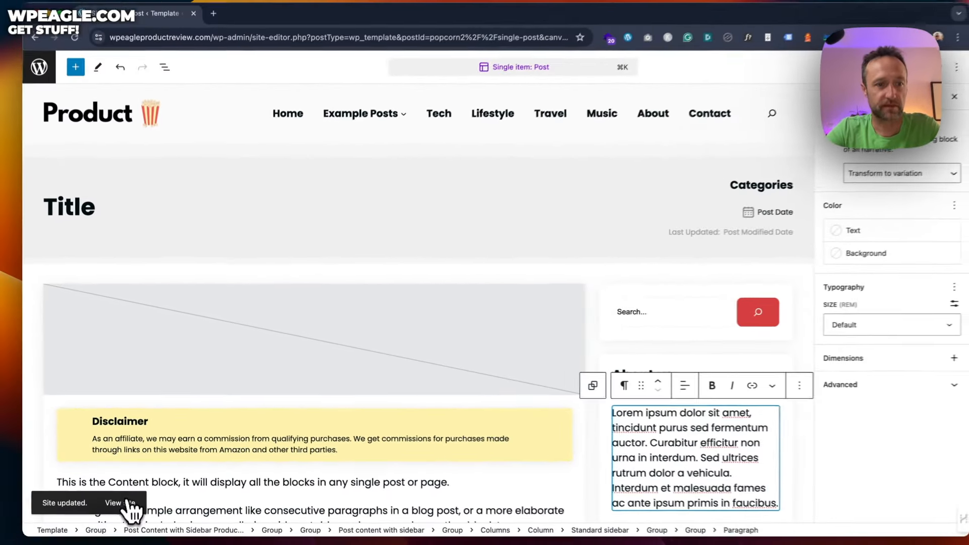
left_click(126, 503)
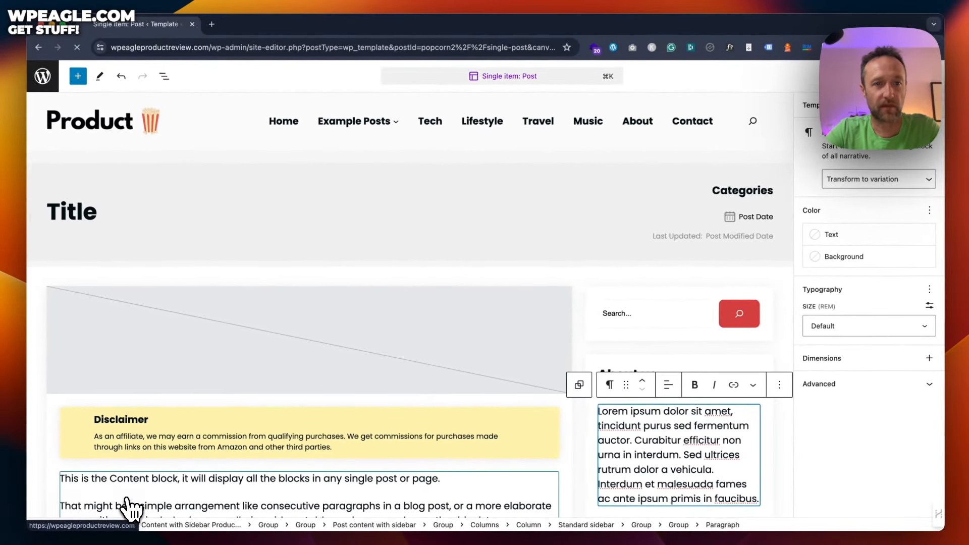
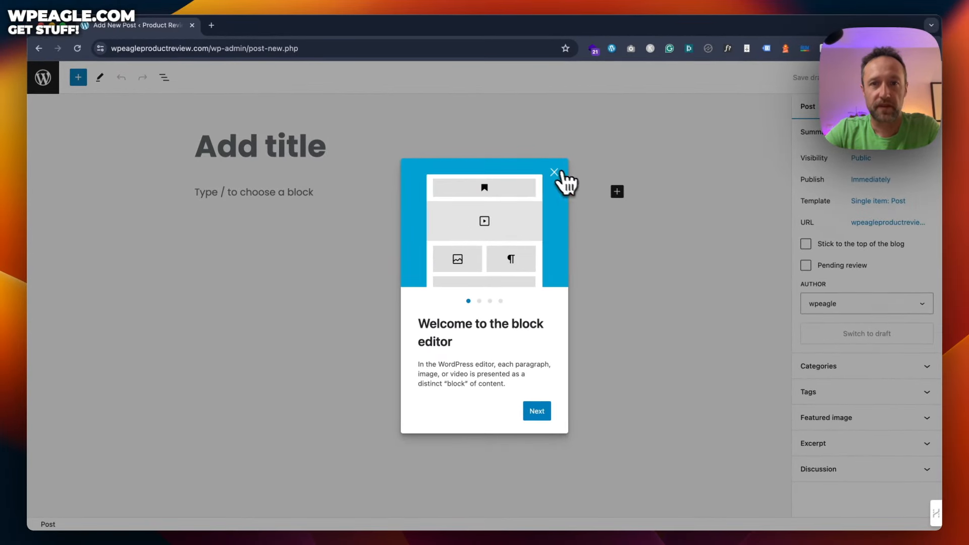
Step: Dismiss the welcome guide, then type test text 'jfshkhjksfdg' in the post body and delete it
left_click(555, 173)
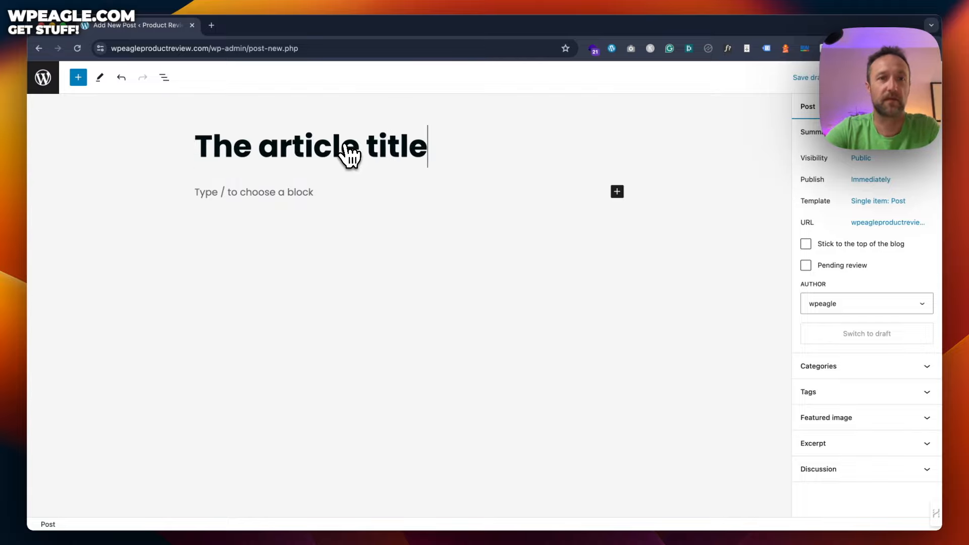
left_click(270, 192)
type("jfshkhjksfdg")
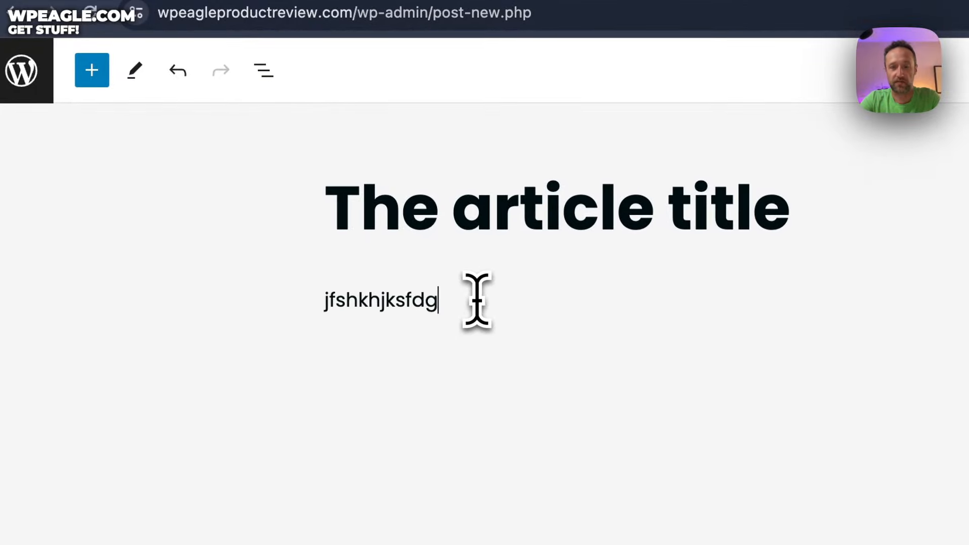
key("BackSpace")
key("BackSpace")
key("BackSpace")
key("BackSpace")
key("BackSpace")
key("BackSpace")
key("BackSpace")
key("BackSpace")
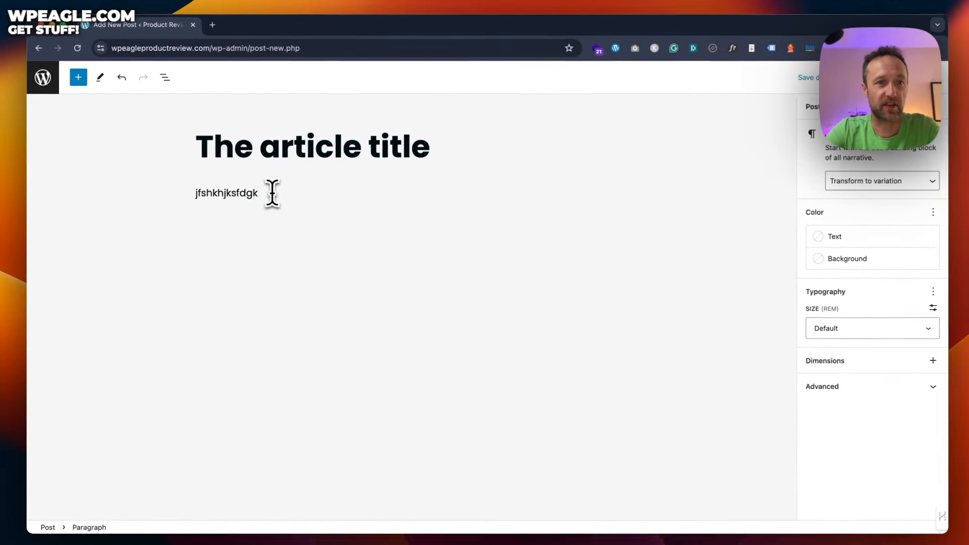
key("BackSpace")
key("BackSpace")
key("BackSpace")
key("BackSpace")
key("BackSpace")
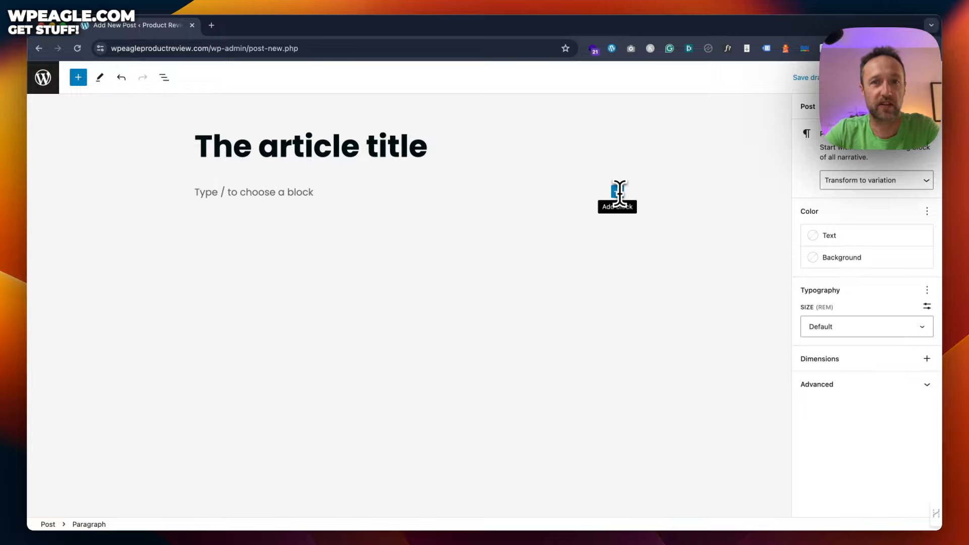
Step: Open the full block inserter sidebar from the + appender under the title
left_click(631, 191)
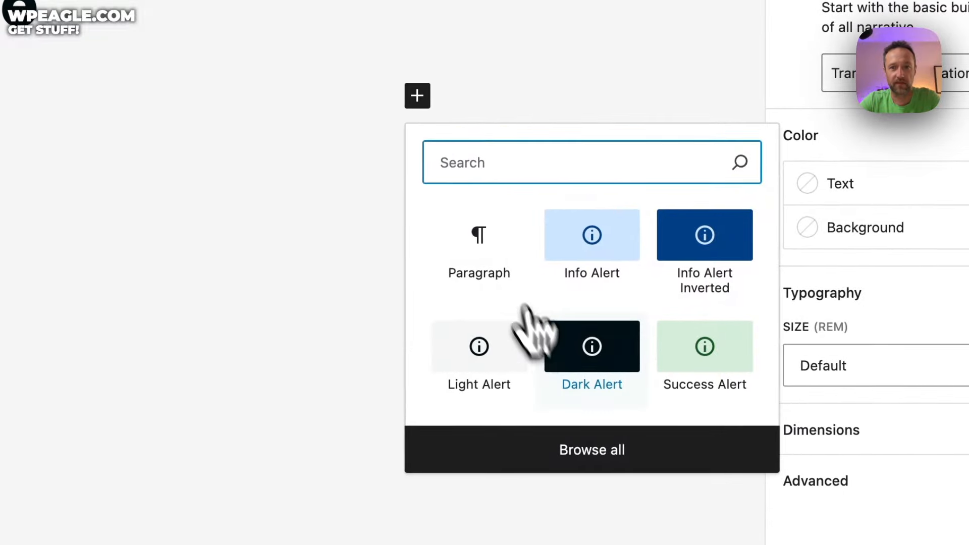
left_click(692, 427)
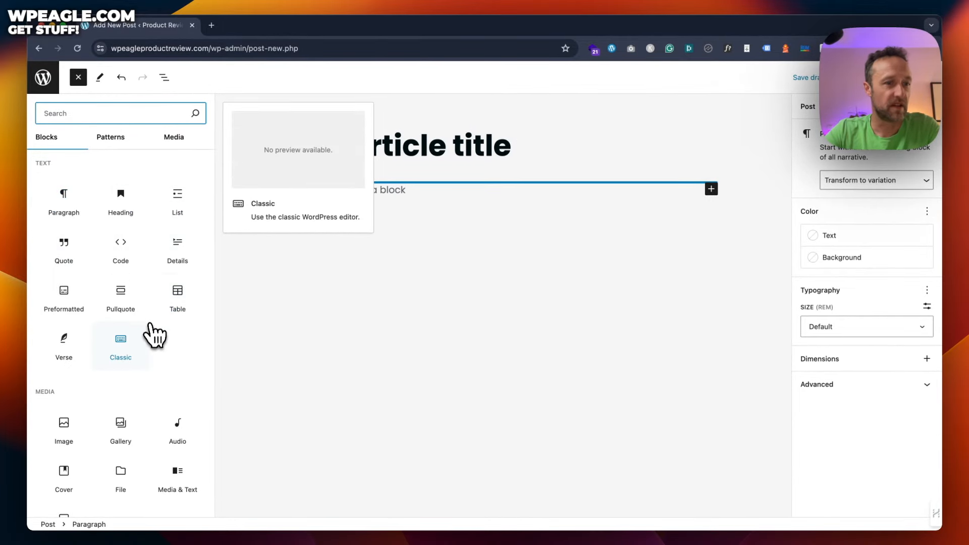
scroll(154, 335, "down", 2)
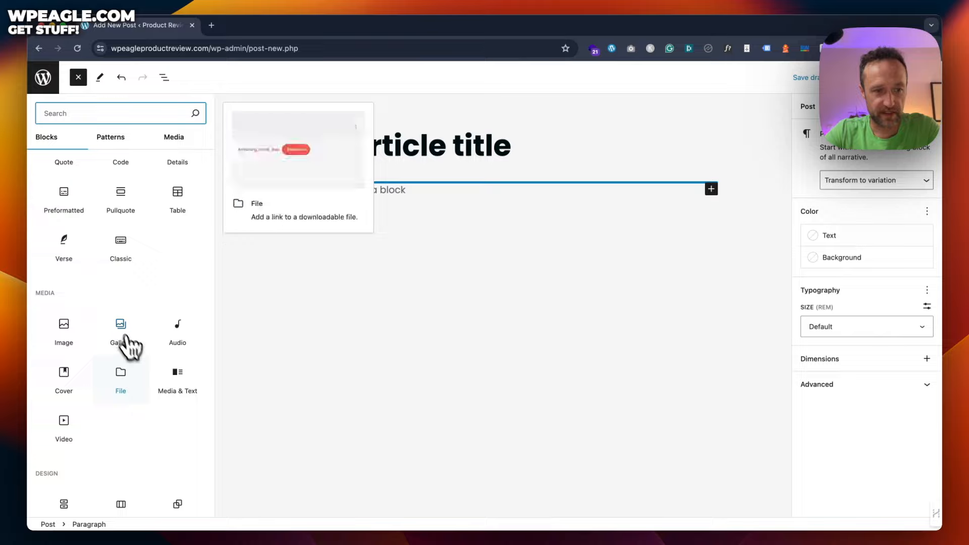
scroll(129, 358, "up", 2)
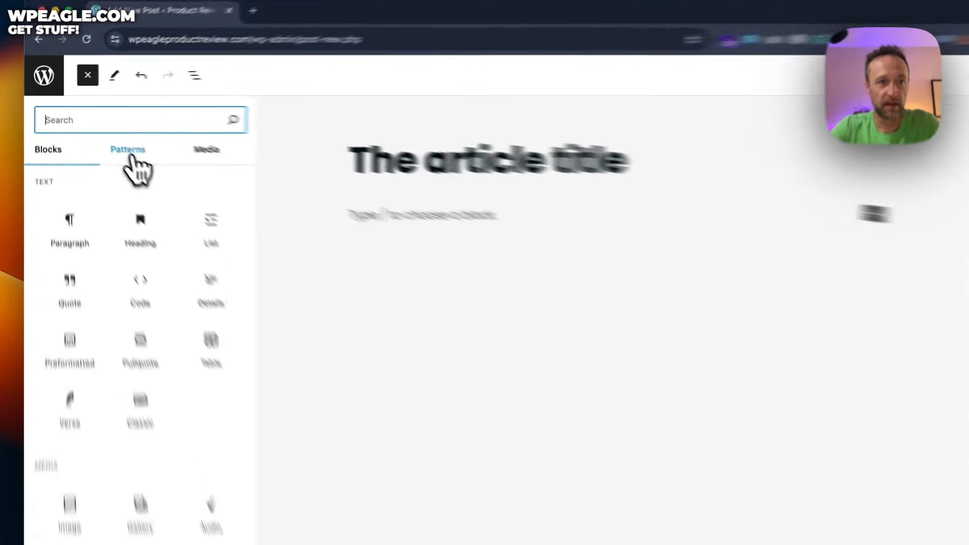
Step: Insert the Alert - Informational pattern from All patterns, then page through the pattern list
left_click(112, 138)
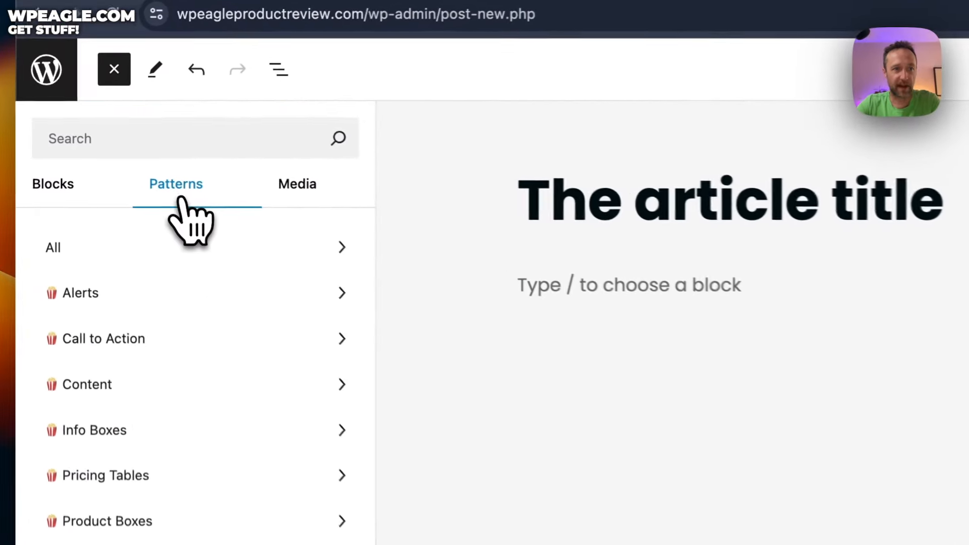
left_click(207, 258)
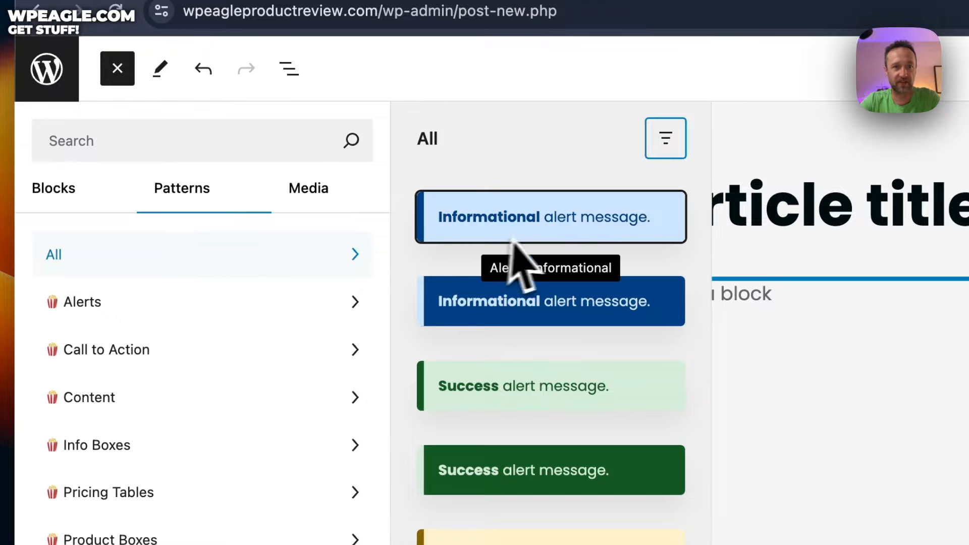
left_click(560, 216)
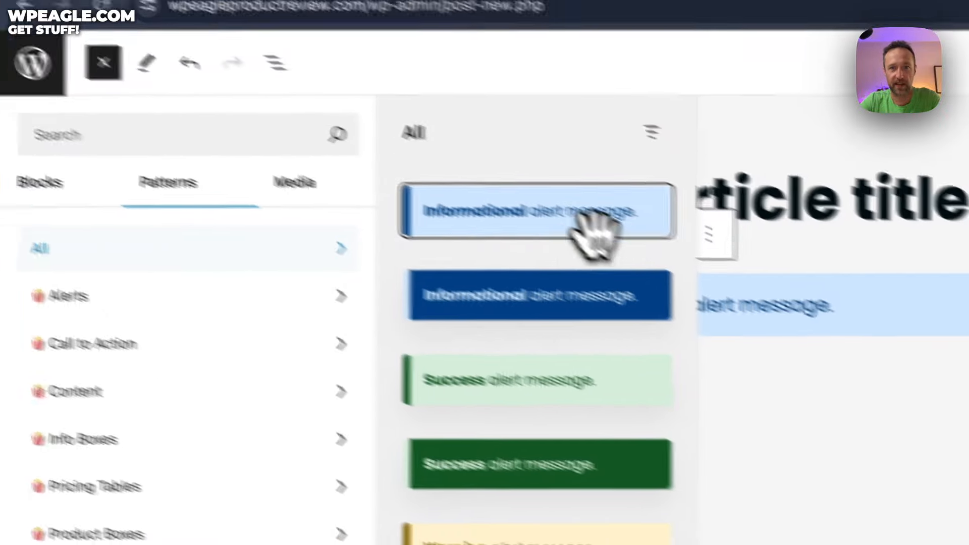
scroll(435, 182, "down", 20)
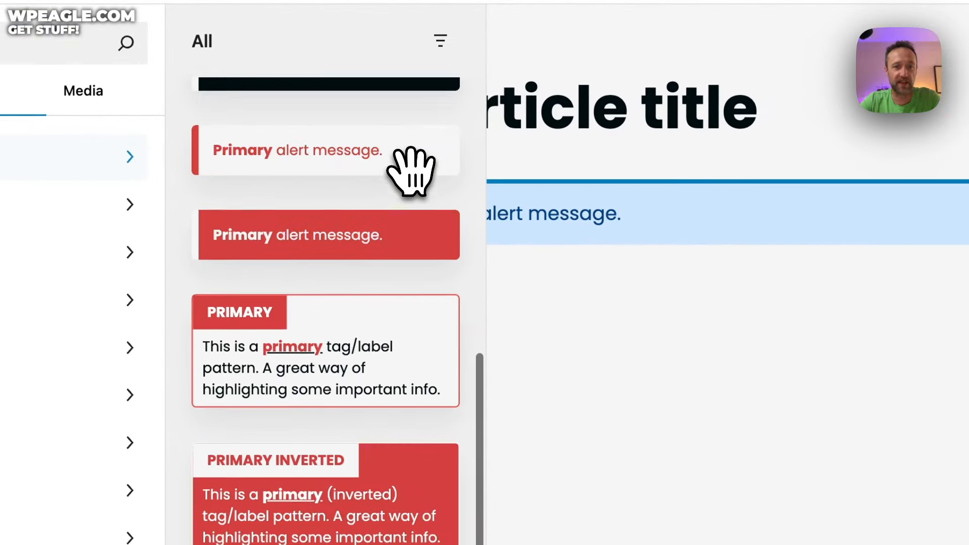
scroll(411, 166, "down", 15)
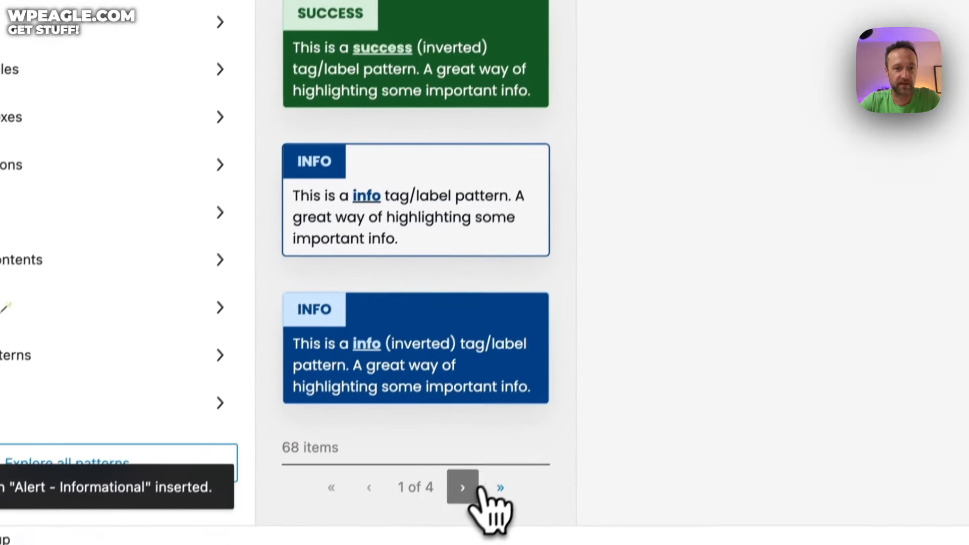
left_click(484, 505)
scroll(439, 55, "down", 10)
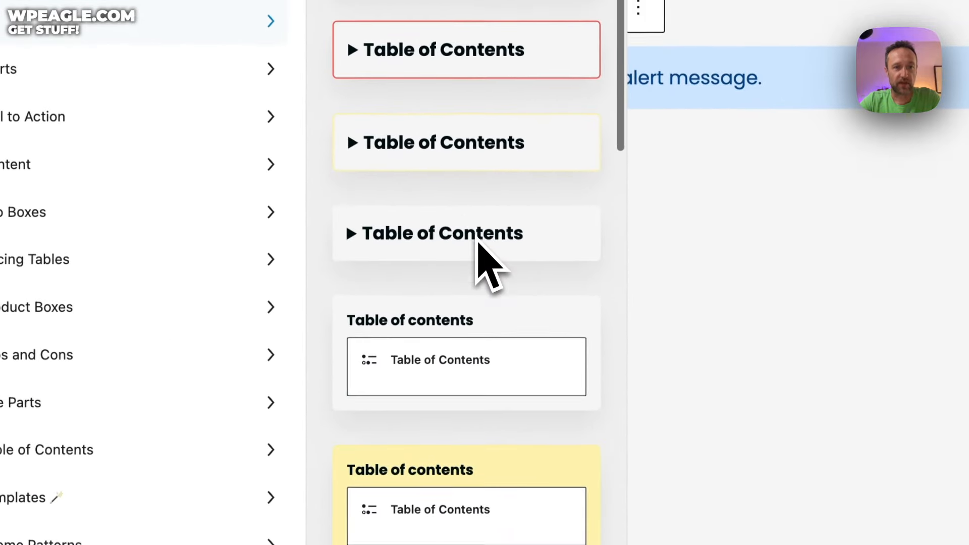
scroll(480, 248, "down", 4)
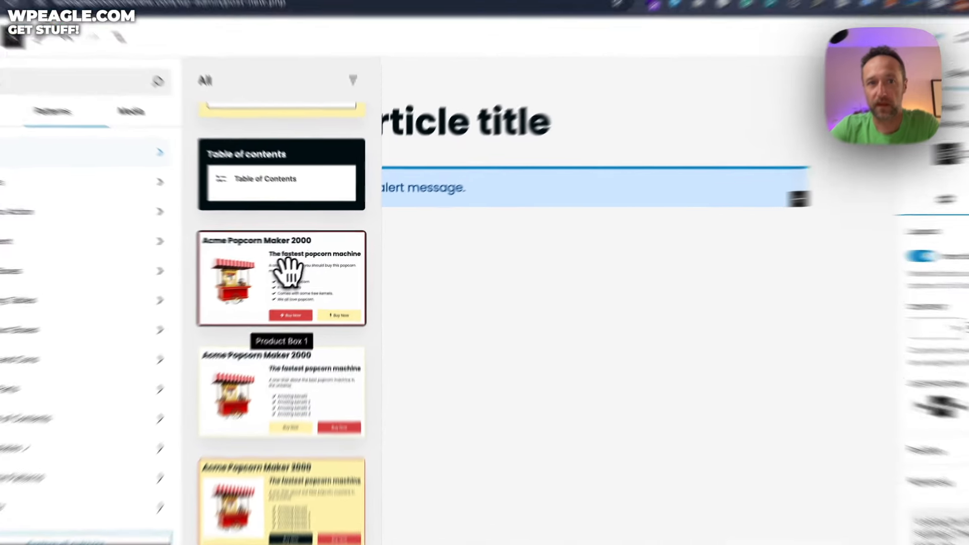
Step: Insert the Acme Popcorn Maker 2000 product box and replace its subheading with 'fdfdf'
left_click(321, 255)
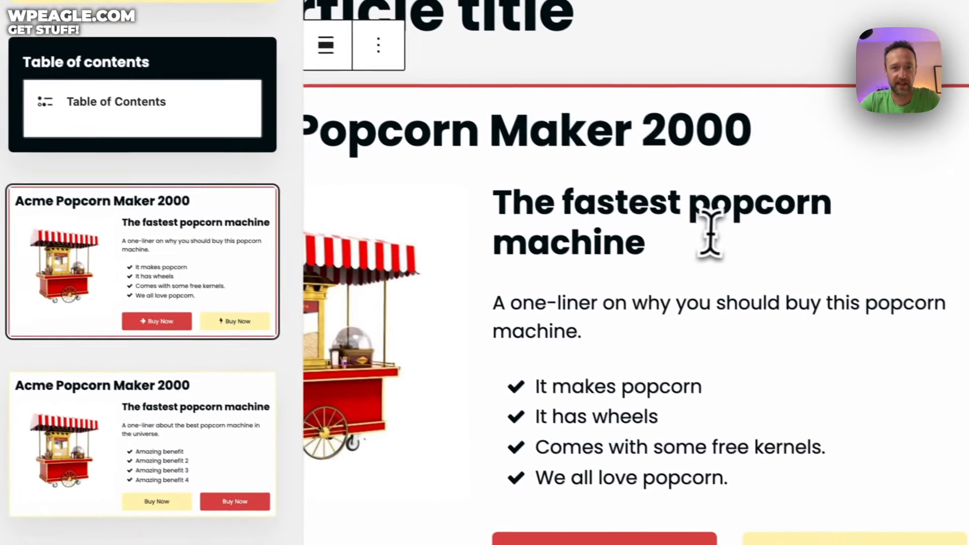
left_click(710, 232)
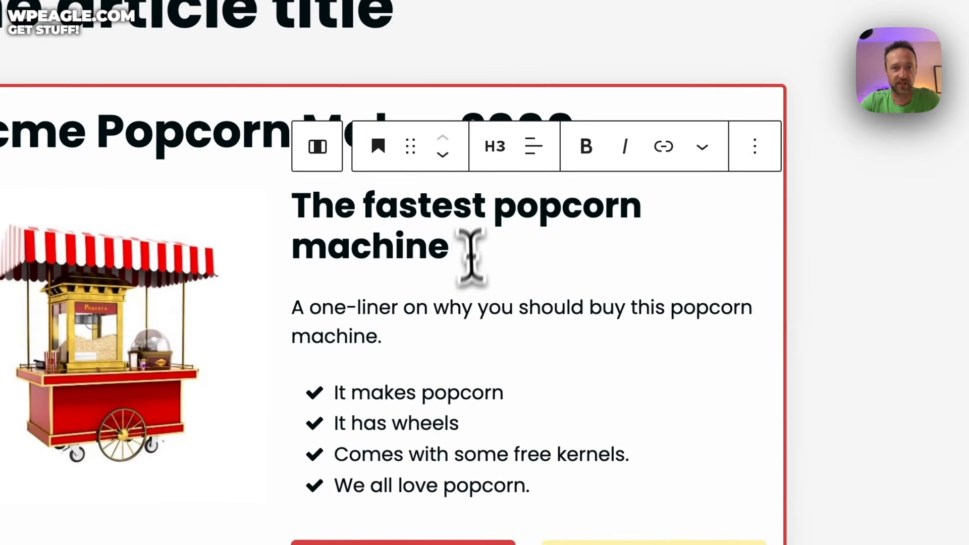
left_click_drag(664, 250, 510, 202)
type("fdfdf sdfdfd")
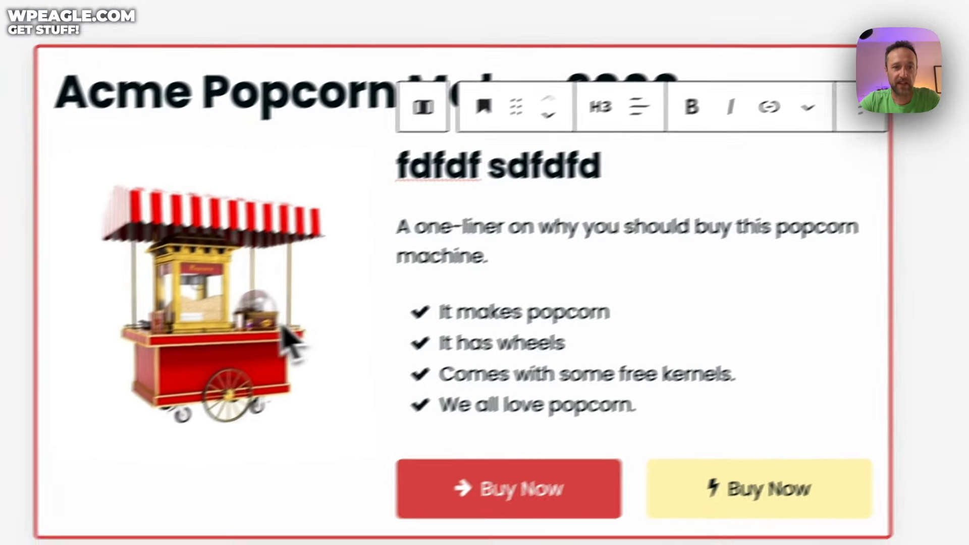
Step: Inspect the popcorn image and Buy Now buttons, dismissing the link editor without adding a link
left_click(146, 371)
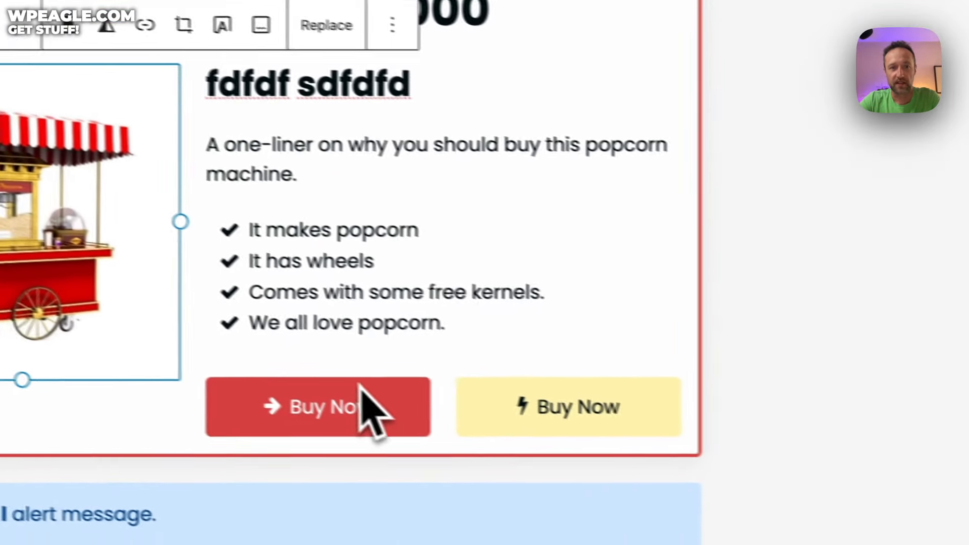
left_click(647, 462)
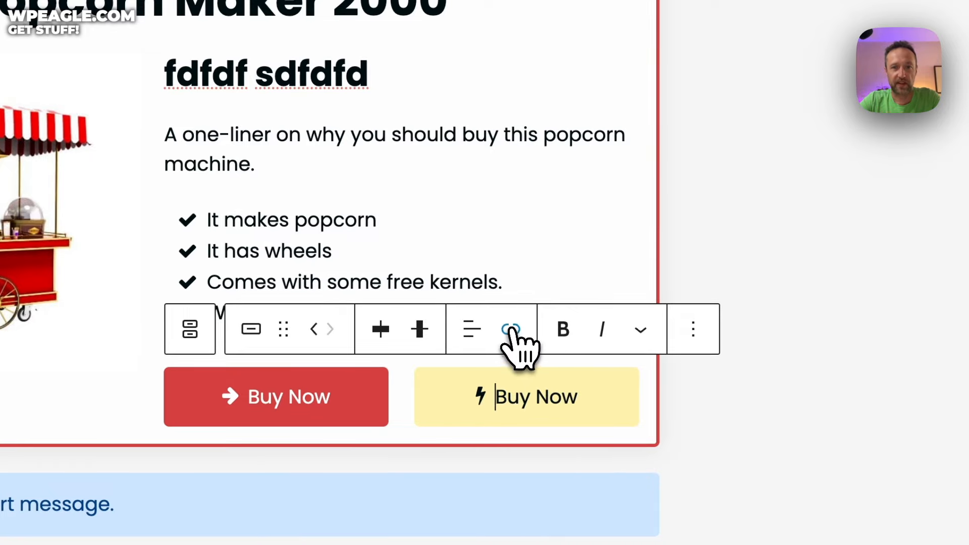
left_click(511, 330)
left_click(574, 227)
scroll(567, 183, "down", 4)
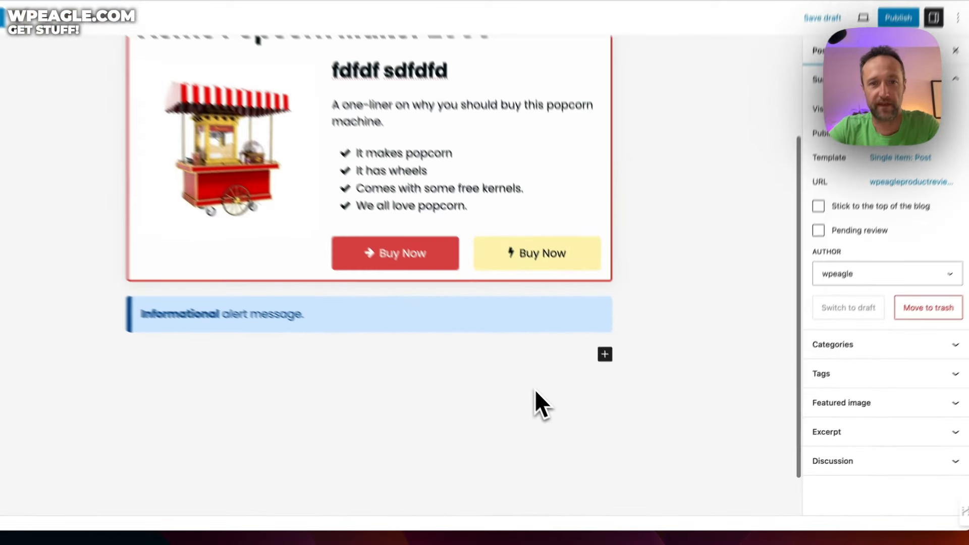
Step: Open All patterns in the block library at the post's end and page to the third page
left_click(604, 354)
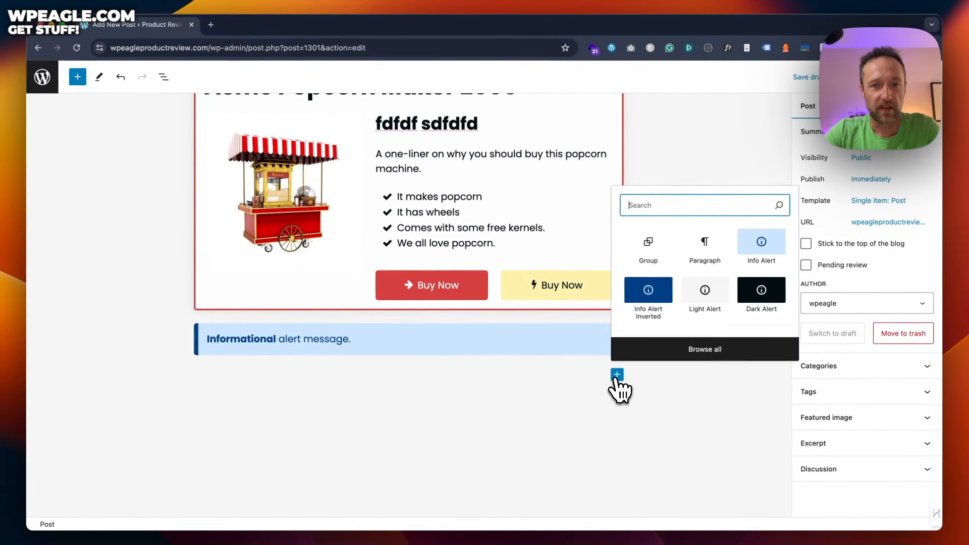
left_click(659, 326)
left_click(116, 142)
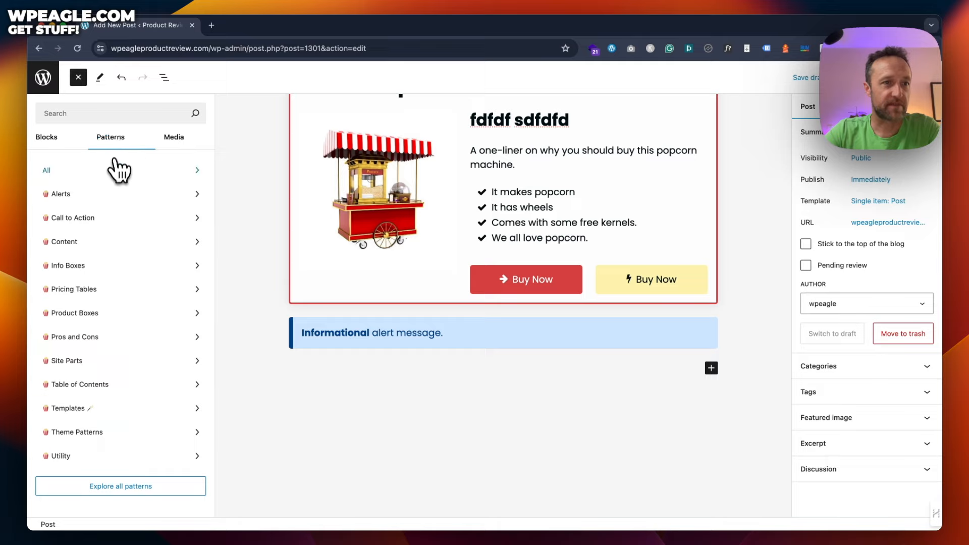
left_click(116, 170)
scroll(276, 230, "down", 10)
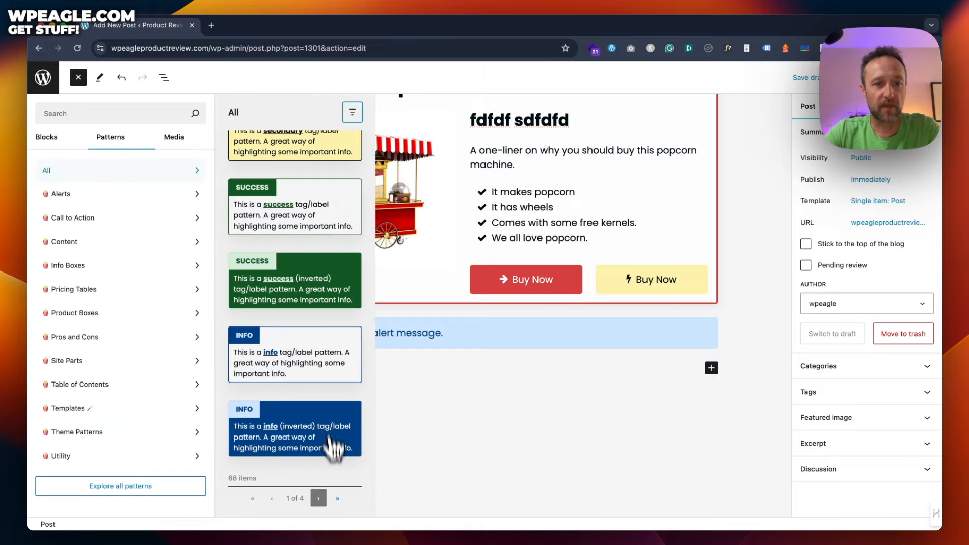
left_click(319, 499)
scroll(315, 353, "down", 15)
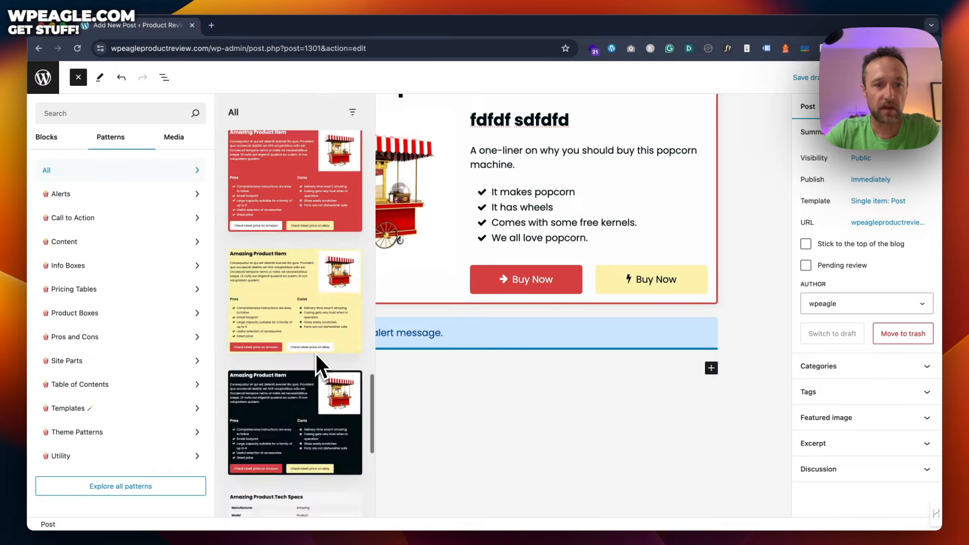
left_click(318, 499)
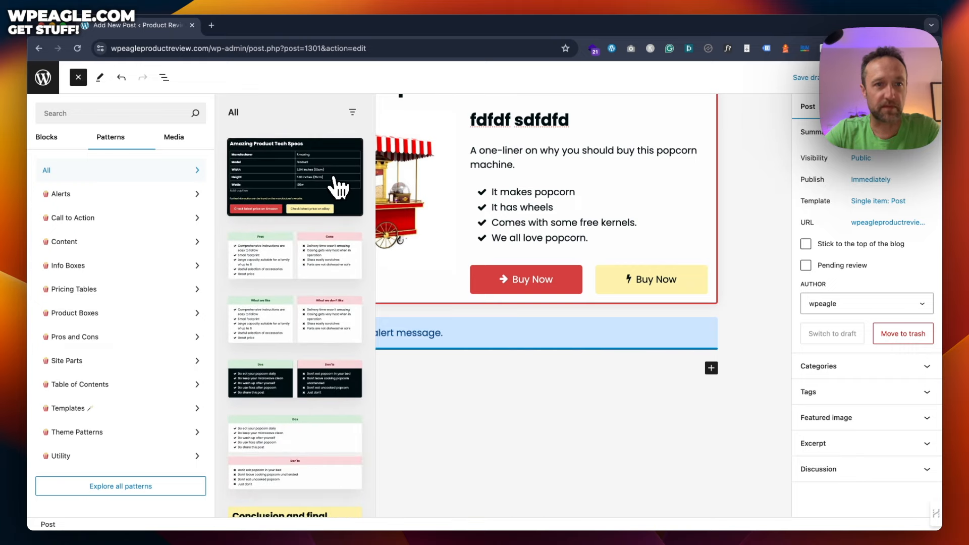
scroll(328, 192, "down", 2)
Step: Insert the Pros and Cons and the Conclusion and final thoughts patterns
left_click(292, 209)
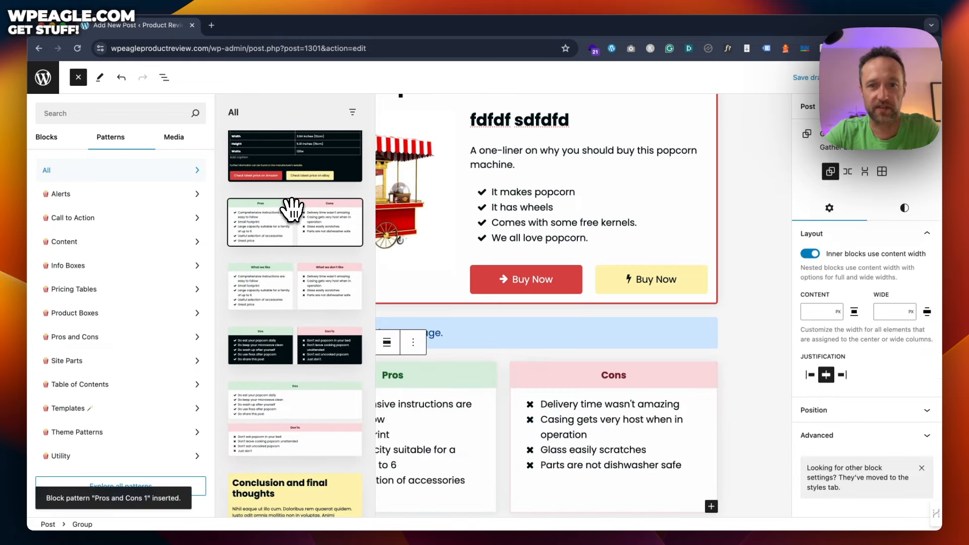
scroll(293, 217, "down", 6)
scroll(323, 237, "down", 3)
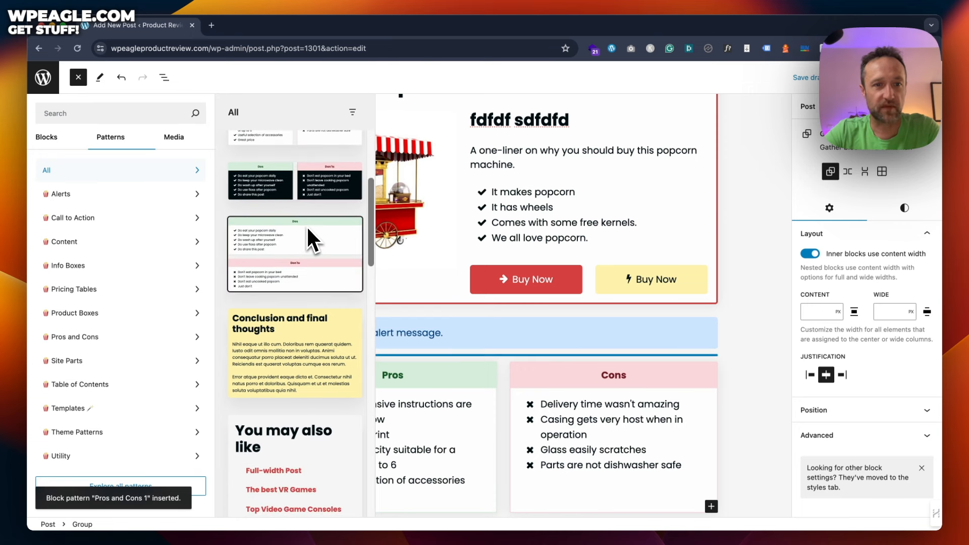
left_click(310, 333)
scroll(517, 322, "down", 2)
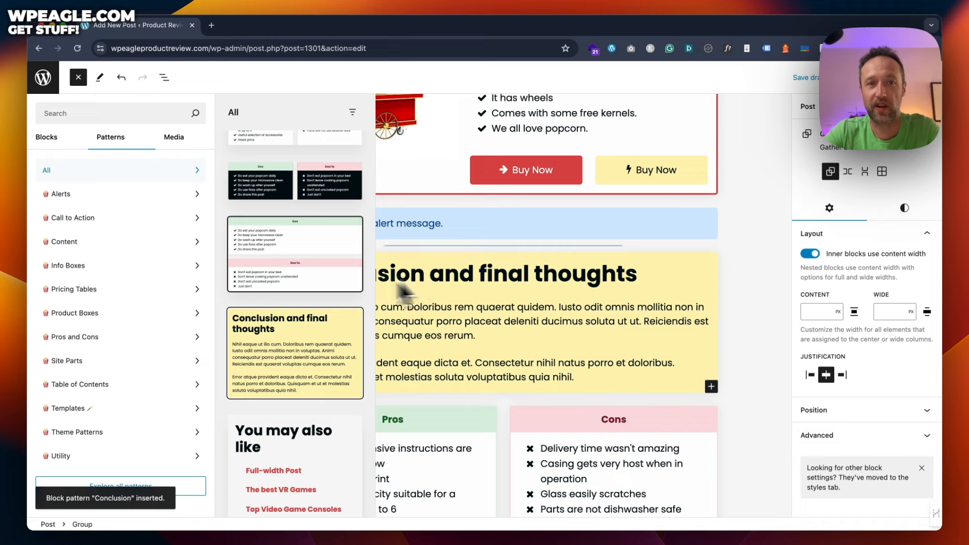
scroll(320, 260, "down", 10)
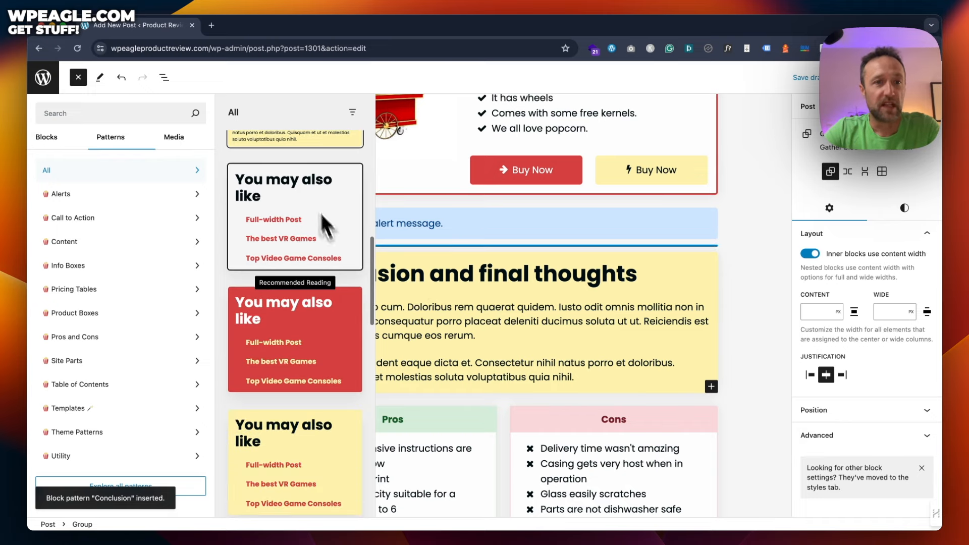
scroll(323, 238, "down", 12)
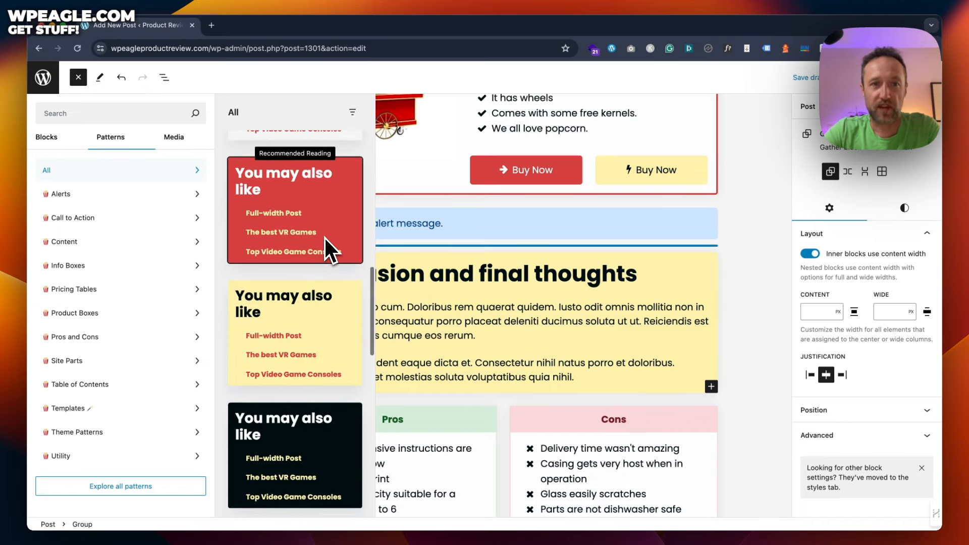
scroll(325, 238, "down", 8)
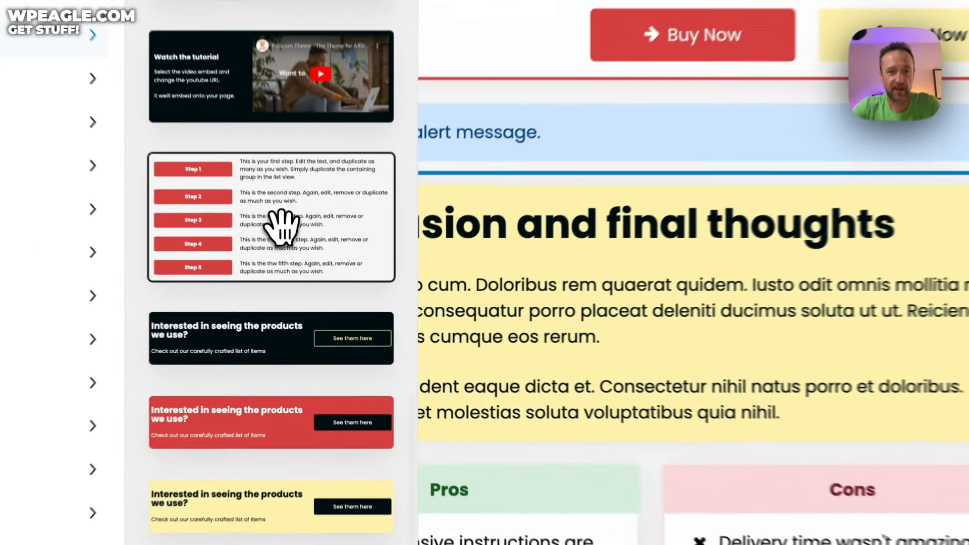
Step: Insert the five-step, red products call-out and black cheat-sheet download patterns, then close the library
left_click(292, 270)
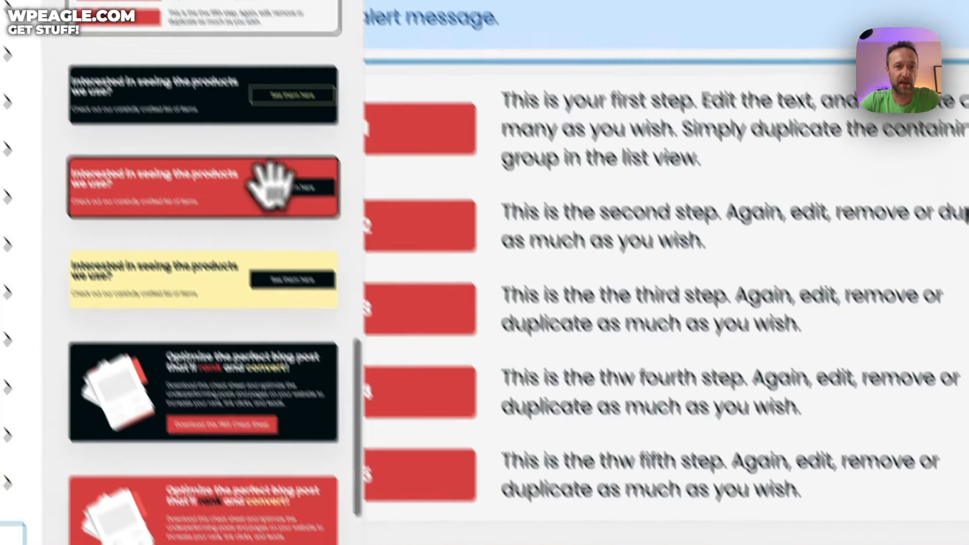
left_click(202, 266)
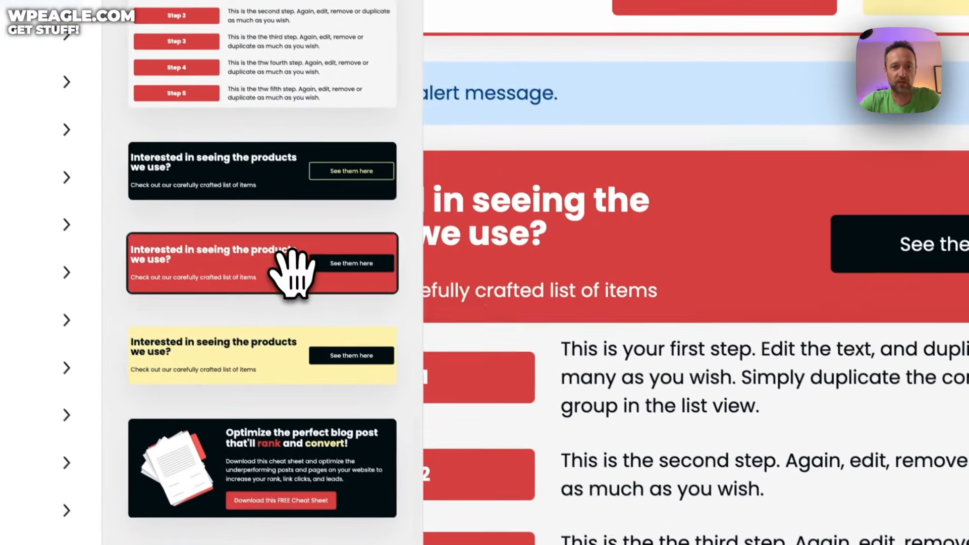
scroll(281, 210, "down", 5)
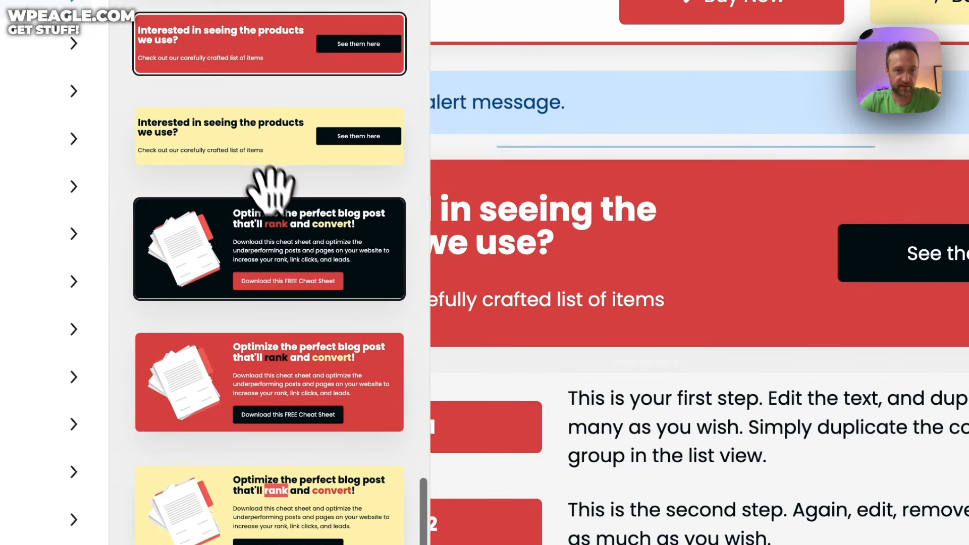
left_click(281, 223)
scroll(344, 183, "down", 3)
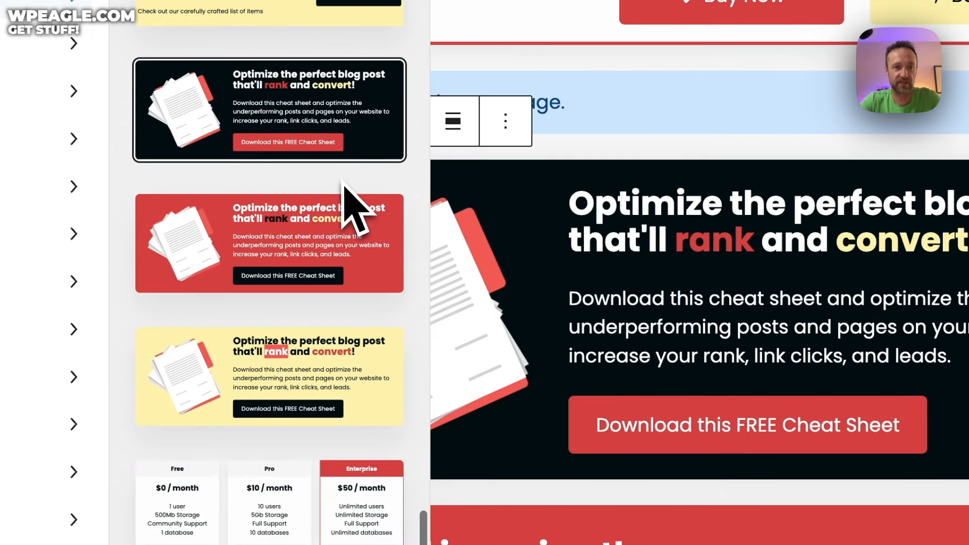
left_click(576, 327)
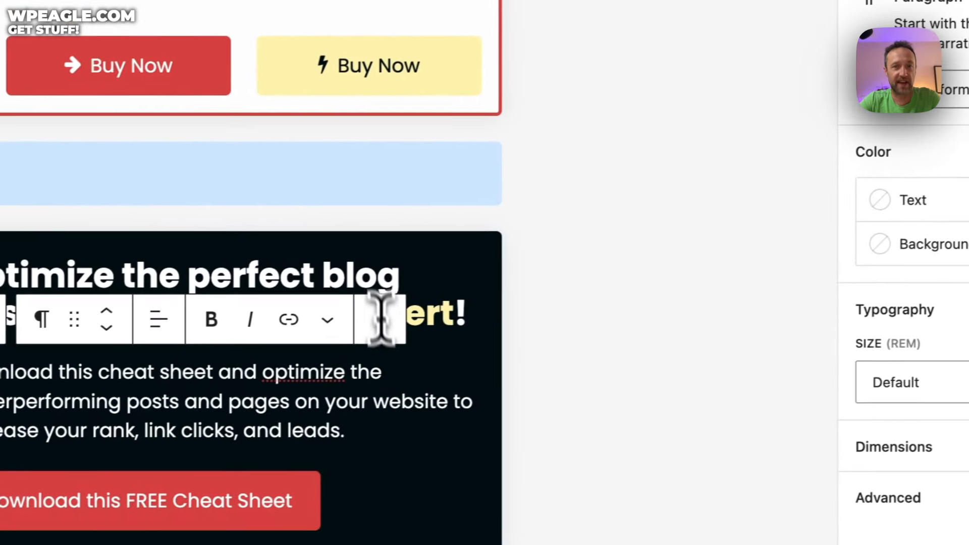
Step: Remove stray characters typed into the cheat-sheet heading and show the Post settings
triple_click(799, 212)
left_click(363, 284)
type("sf")
key("BackSpace")
key("BackSpace")
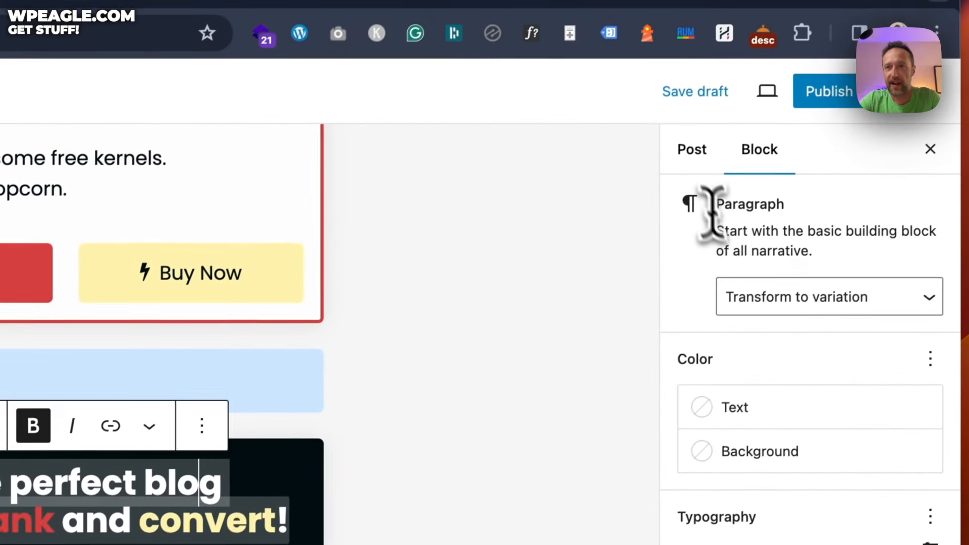
left_click(747, 77)
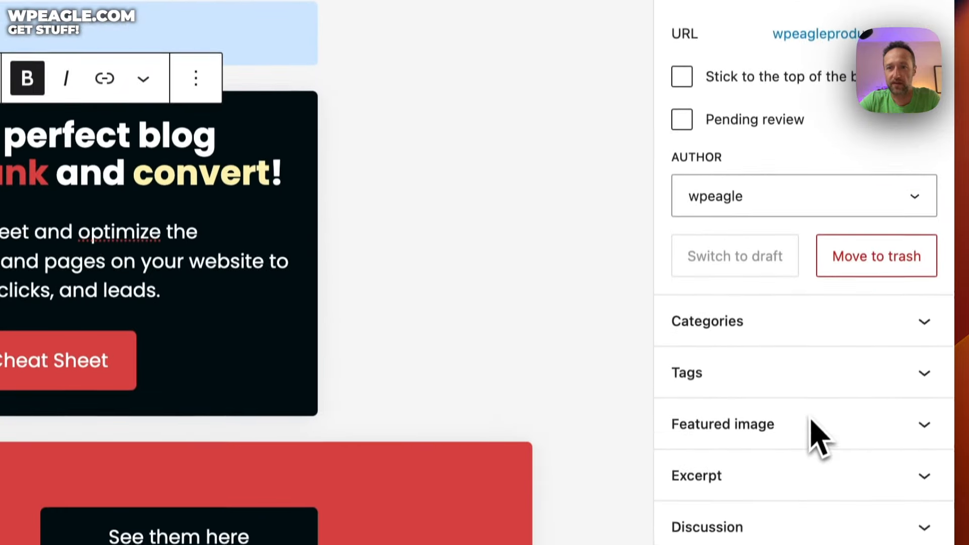
Step: Tick Technology in the Categories panel and expand the Tags panel
left_click(716, 254)
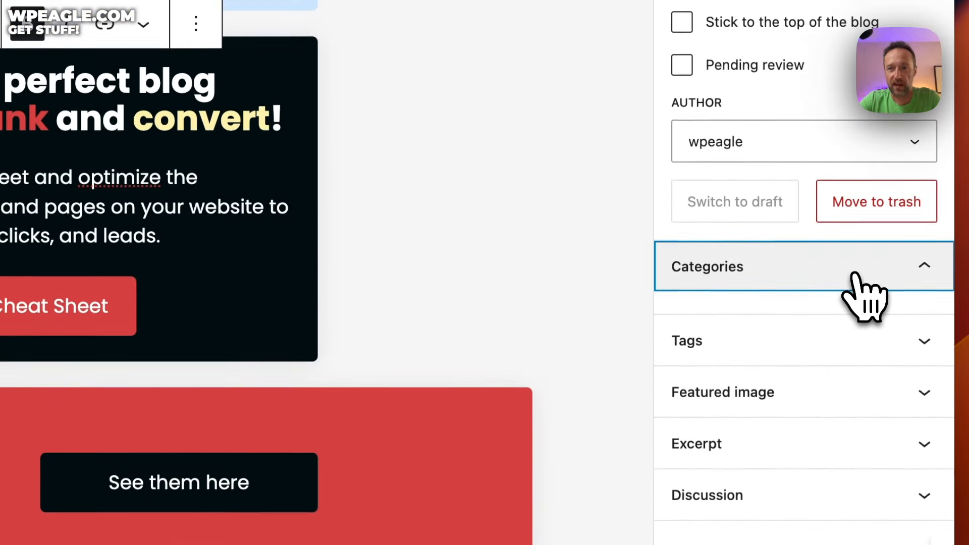
scroll(806, 287, "down", 1)
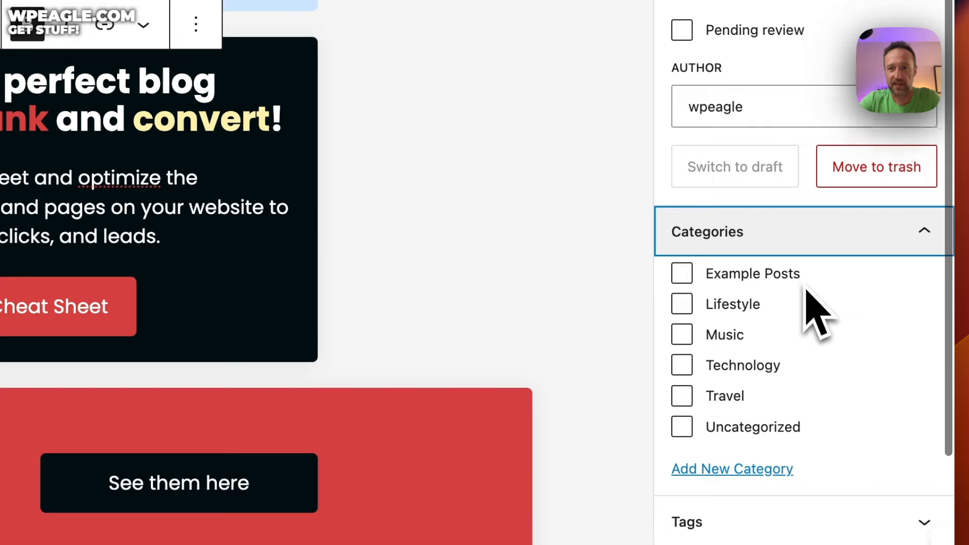
left_click(684, 354)
scroll(797, 326, "down", 3)
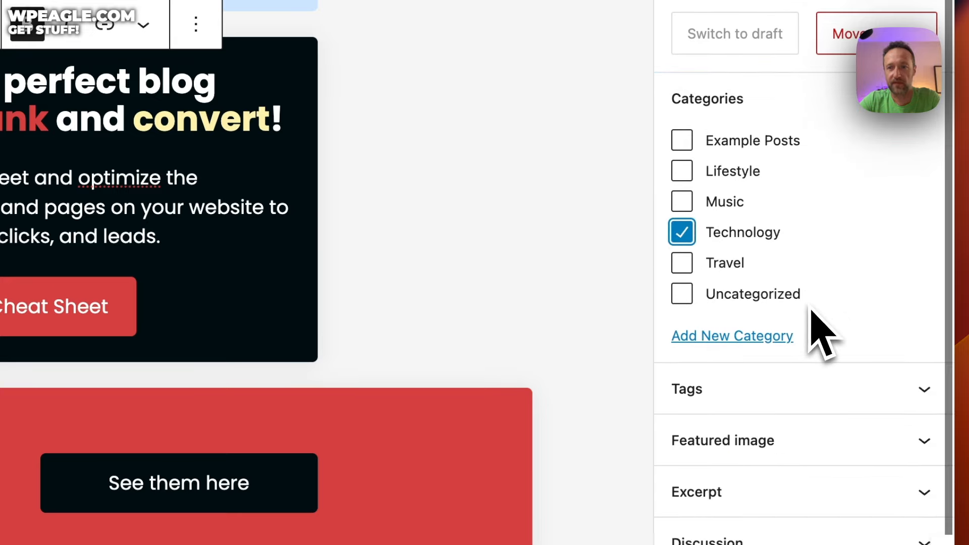
left_click(857, 392)
scroll(863, 384, "down", 3)
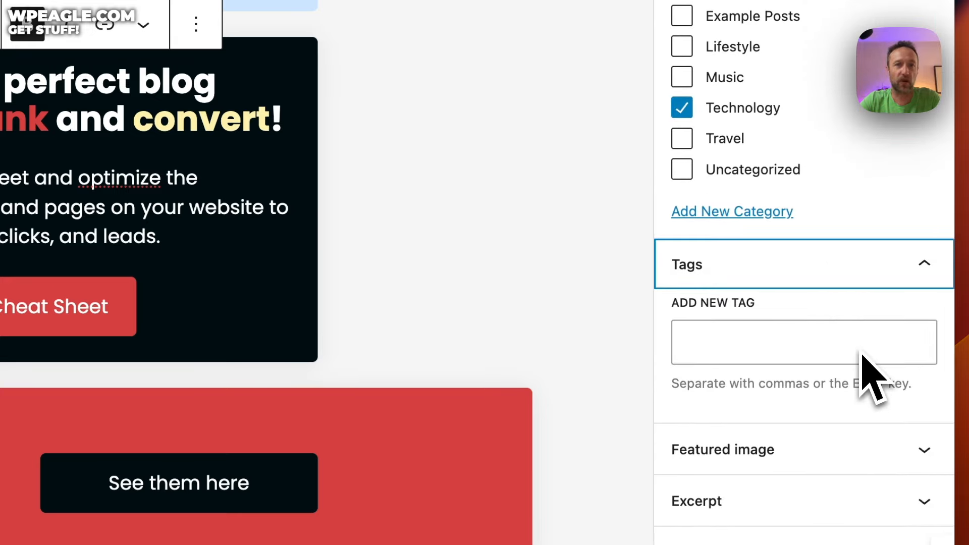
Step: Add the tag 'Example post' and expand the Featured image section
scroll(891, 151, "down", 1)
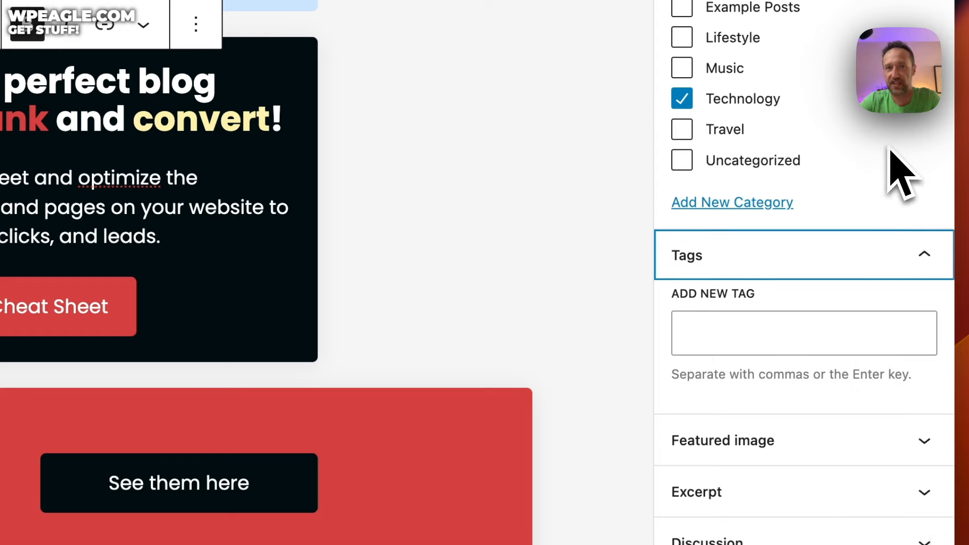
left_click(751, 333)
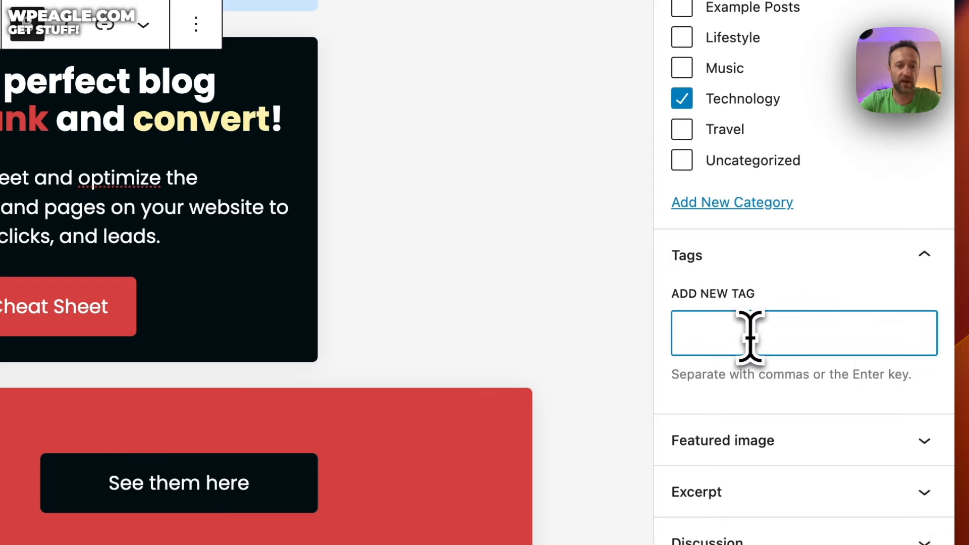
type("Example post")
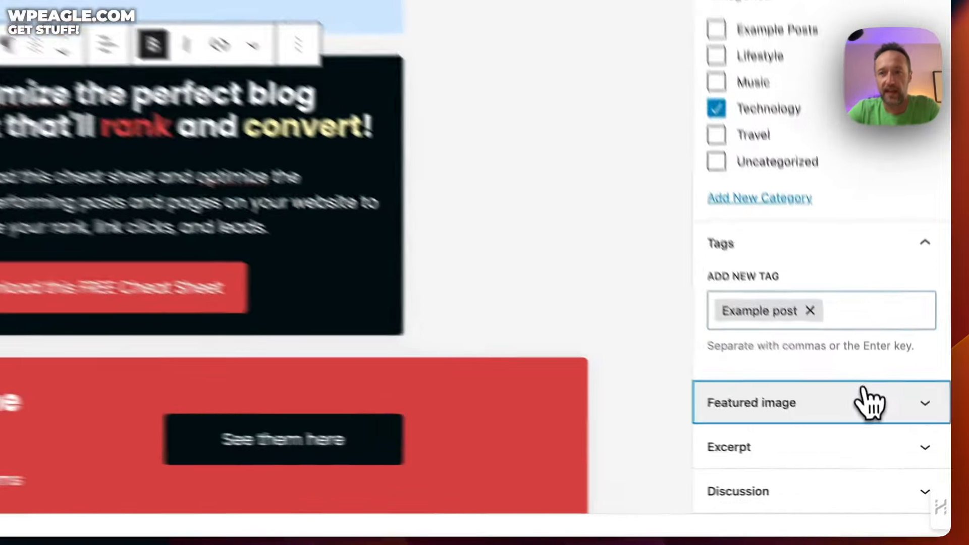
left_click(869, 402)
scroll(840, 260, "down", 2)
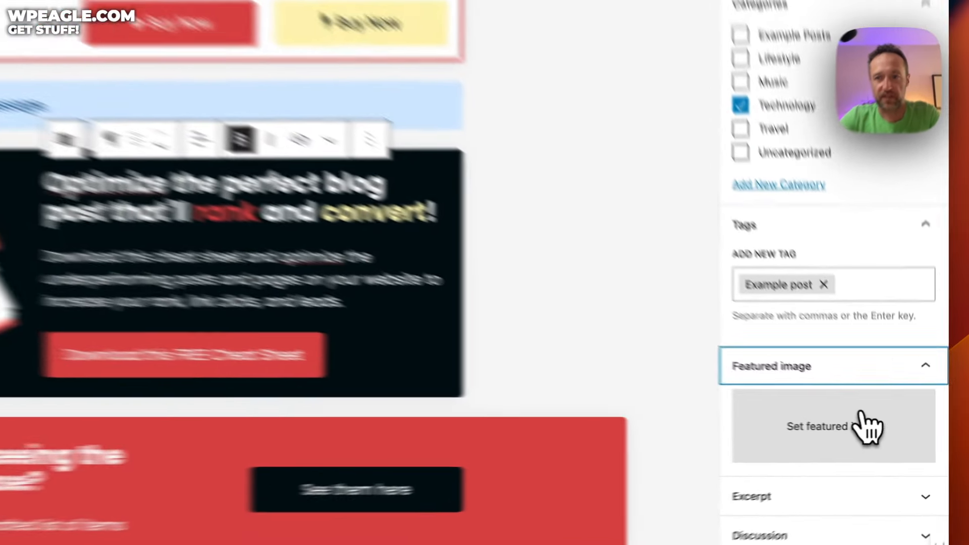
Step: Upload the Reinaldos Bar (Port).jpeg photo to the media library
left_click(884, 432)
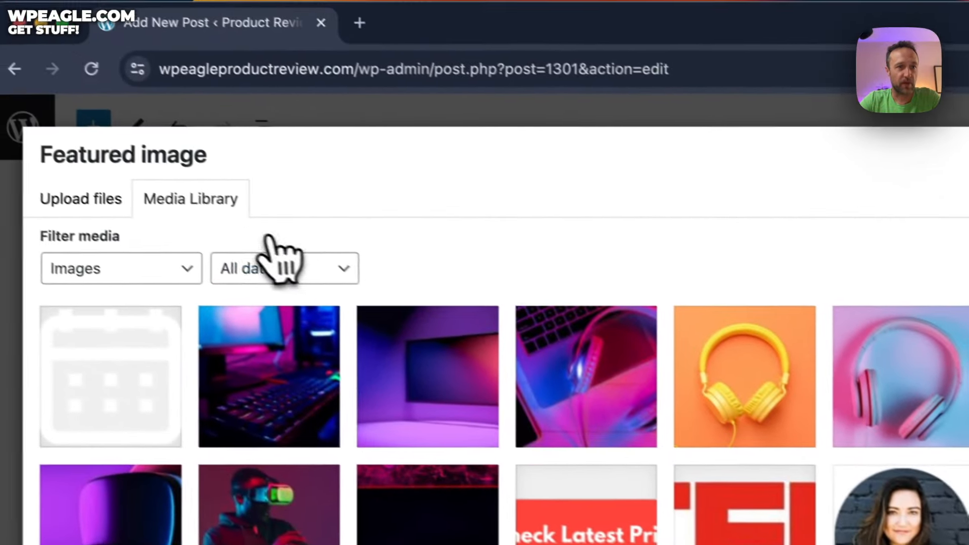
left_click(96, 198)
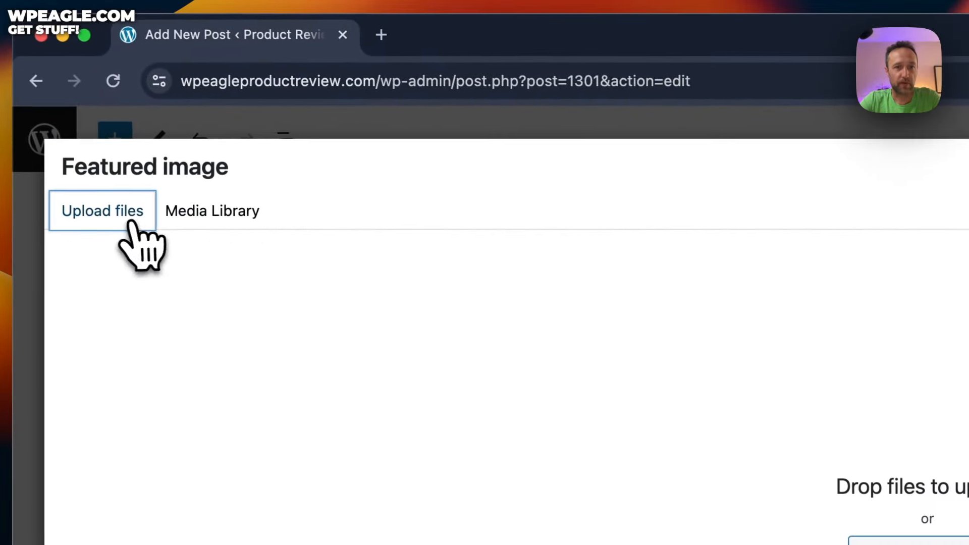
left_click(703, 427)
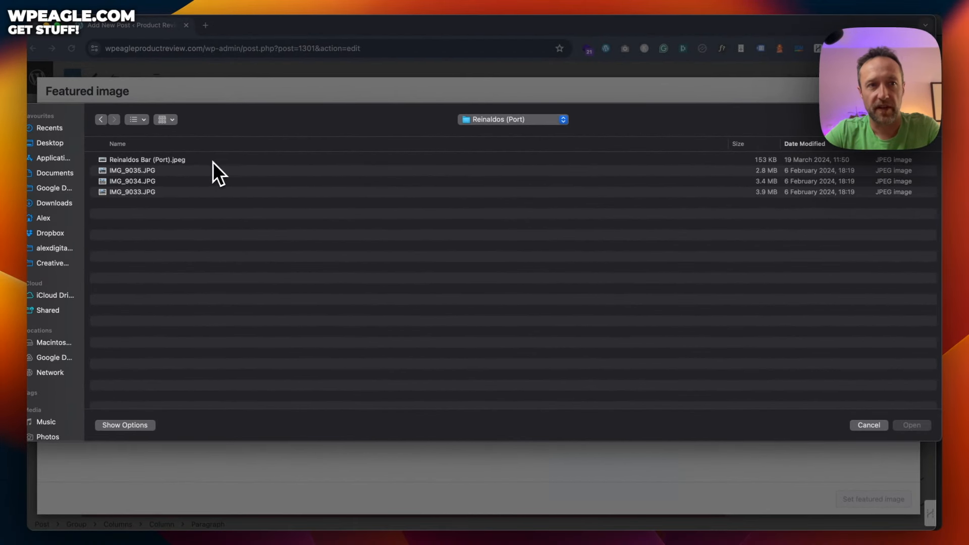
left_click(213, 161)
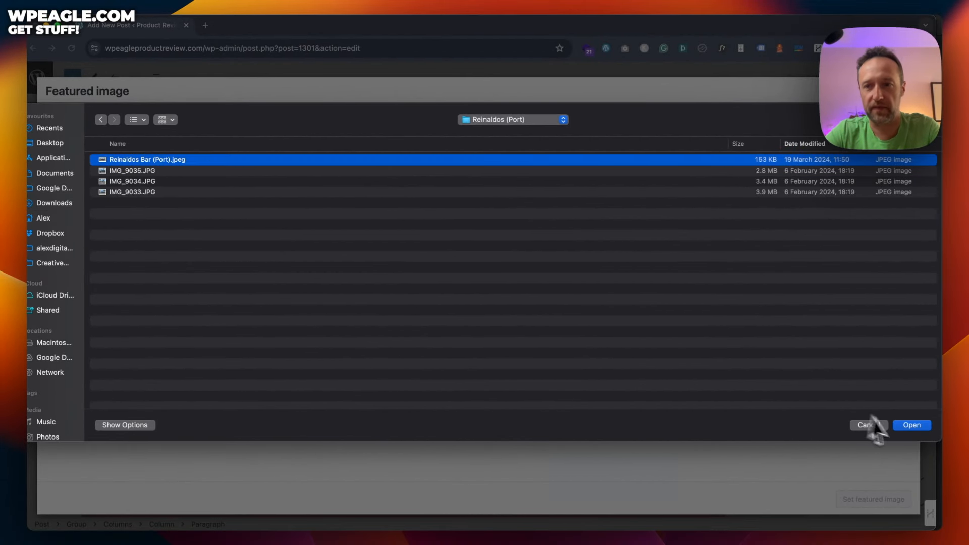
left_click(909, 425)
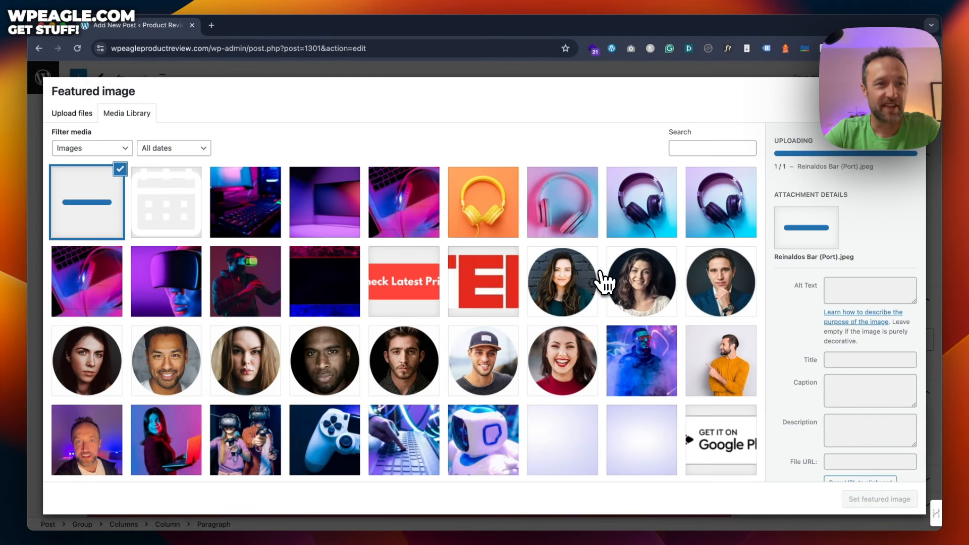
Step: Select the uploaded bar photo and set it as the featured image
left_click(595, 282)
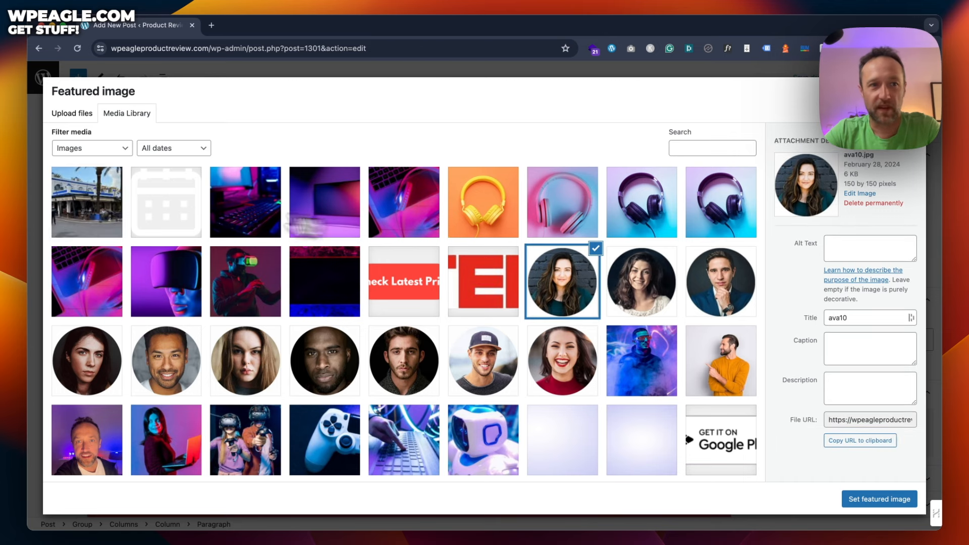
left_click(69, 207)
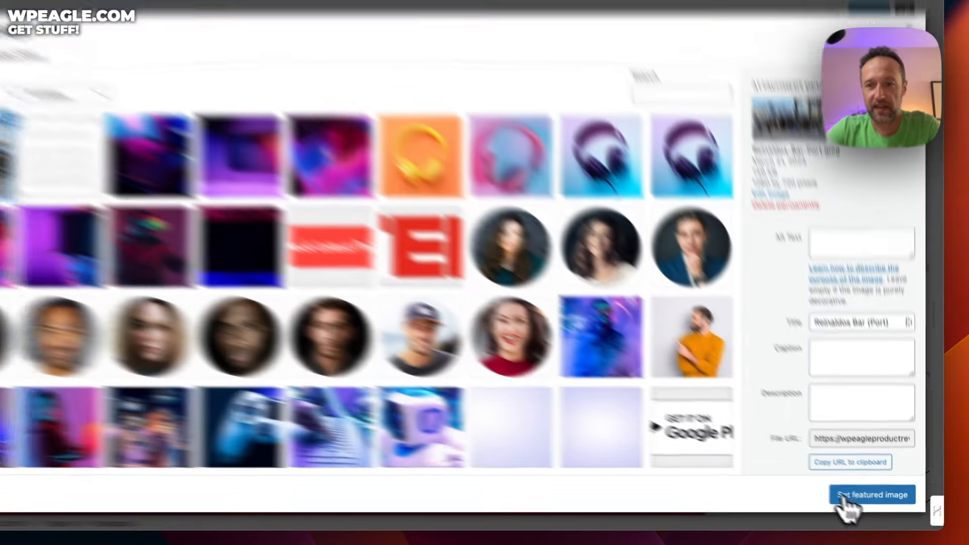
left_click(879, 499)
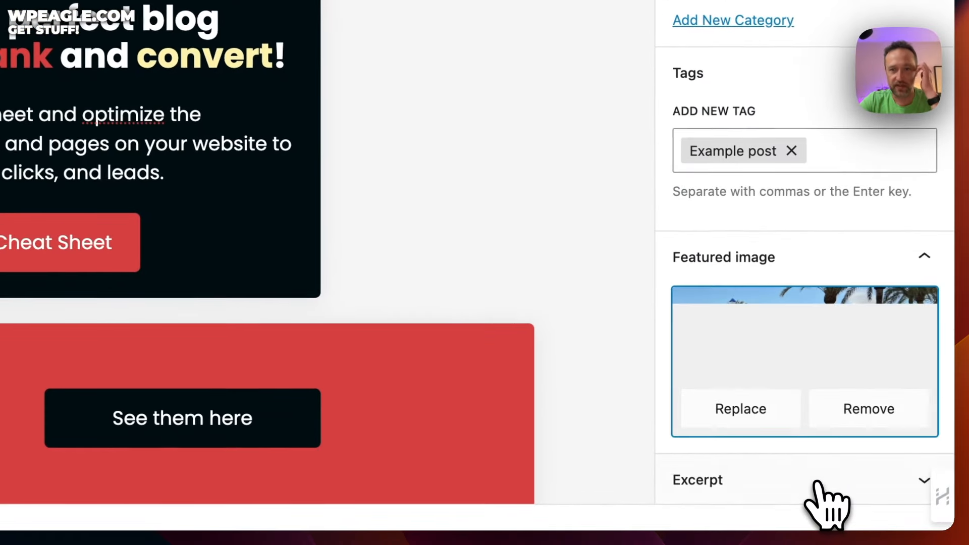
Step: Publish and confirm the post, then view it live at /technology/the-article-title/
scroll(807, 344, "up", 8)
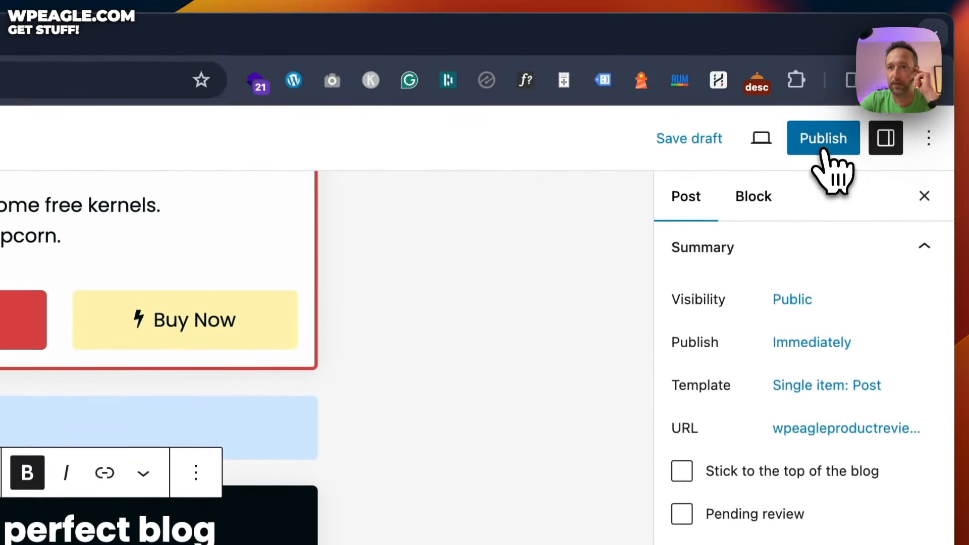
left_click(823, 146)
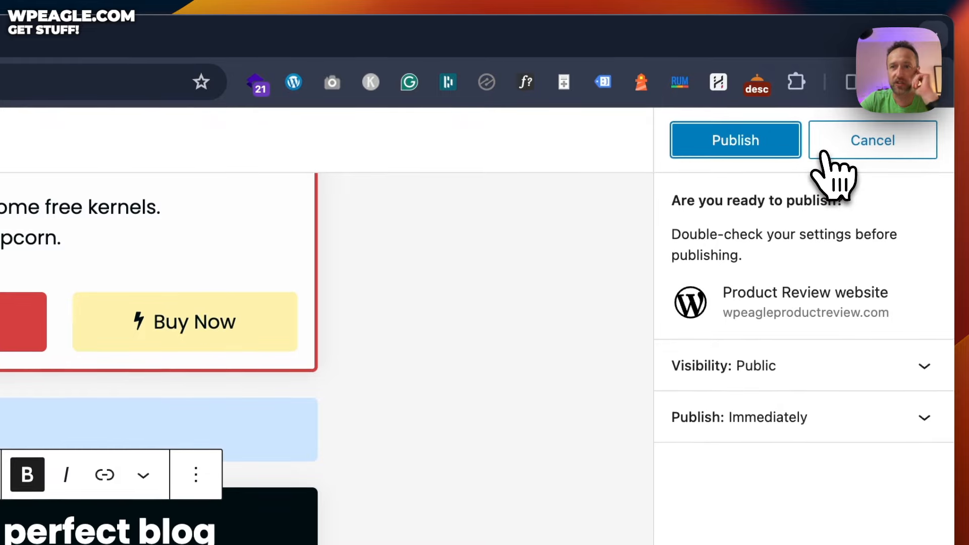
left_click(795, 143)
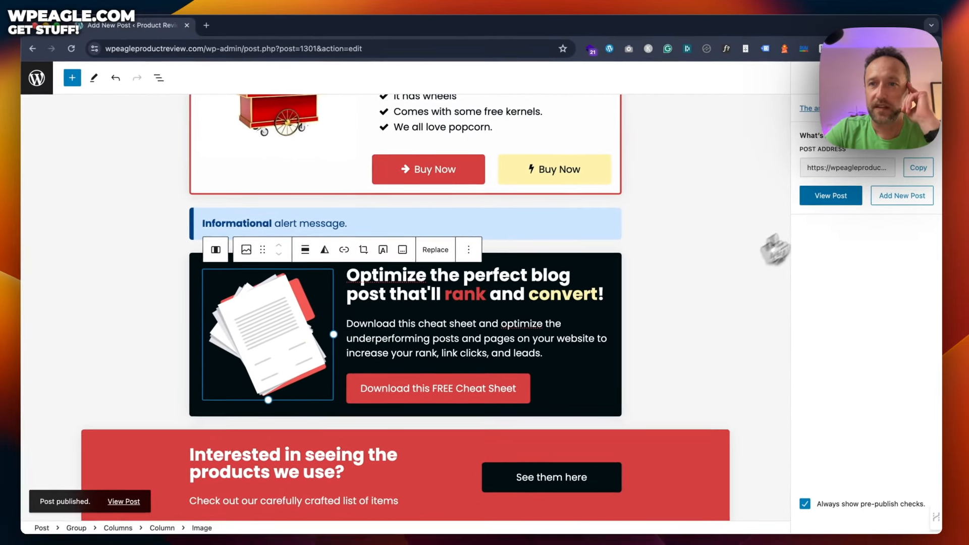
left_click(731, 379)
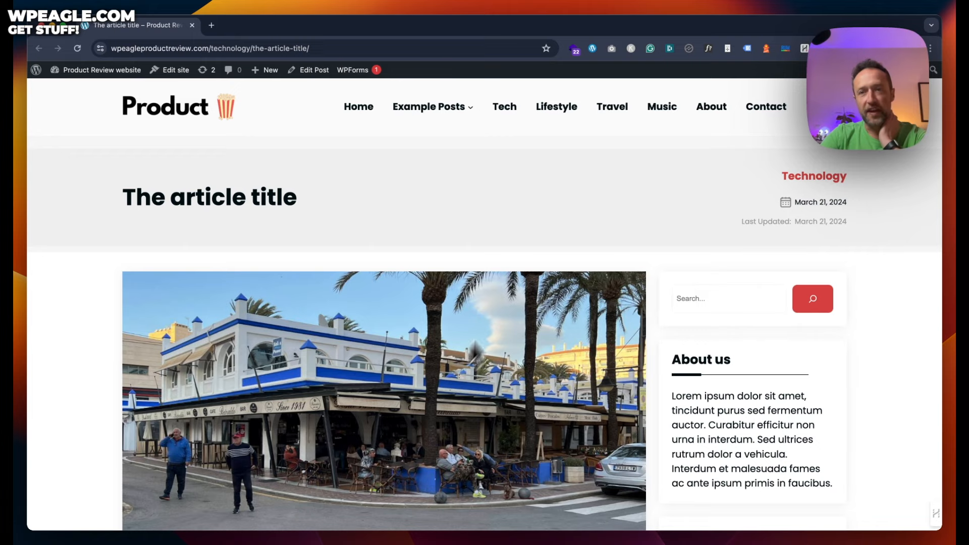
Step: Review the live 'The article title' post, then return to the top and reopen it in the editor
scroll(522, 277, "down", 5)
scroll(522, 275, "down", 7)
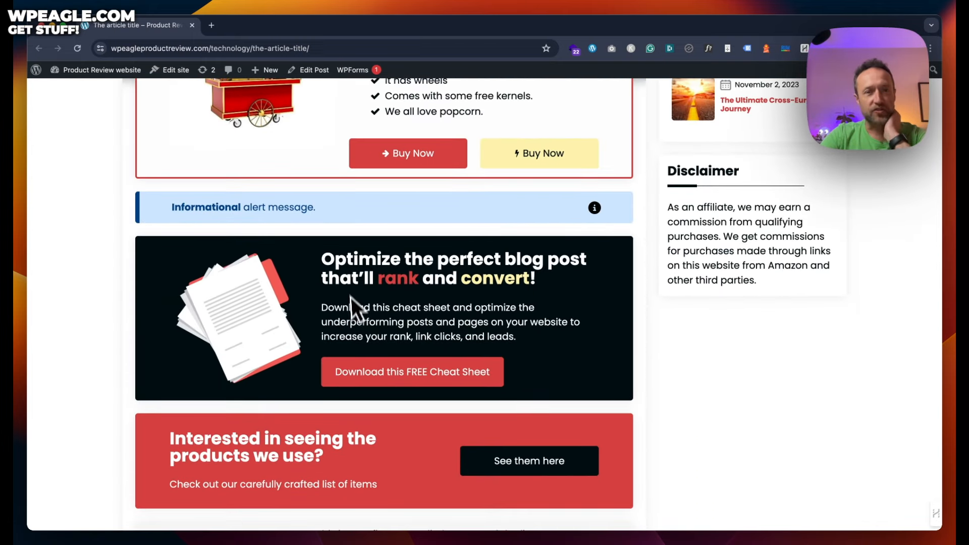
scroll(352, 276, "down", 5)
scroll(352, 276, "up", 2)
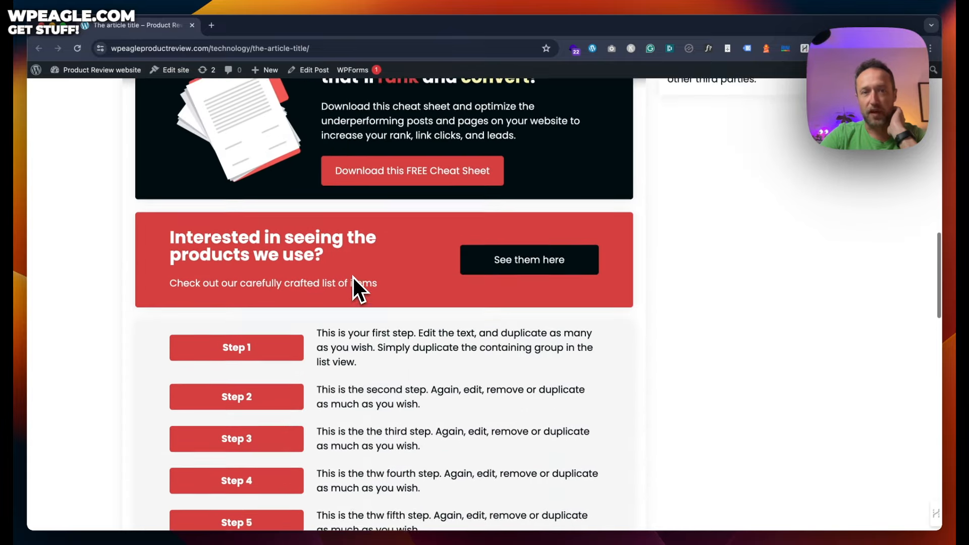
scroll(354, 277, "down", 7)
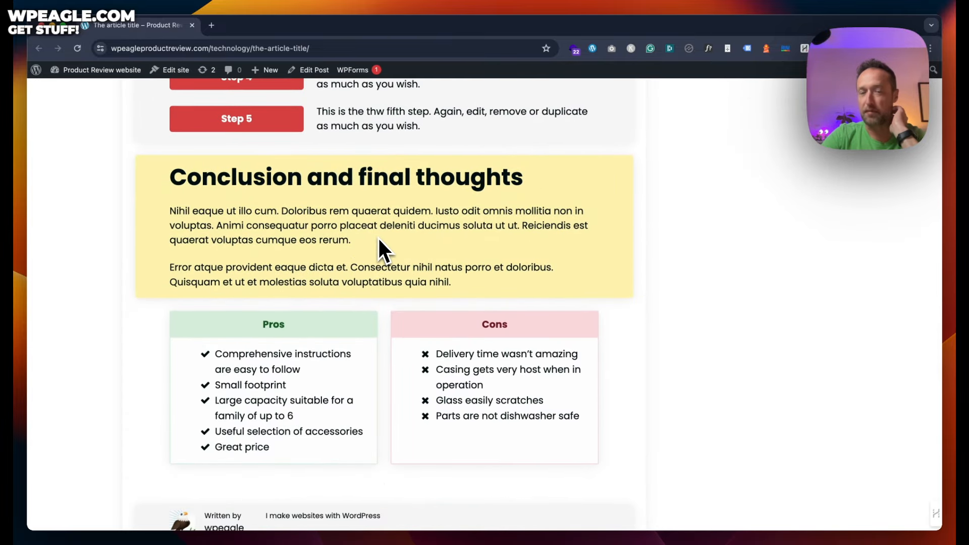
scroll(378, 238, "up", 20)
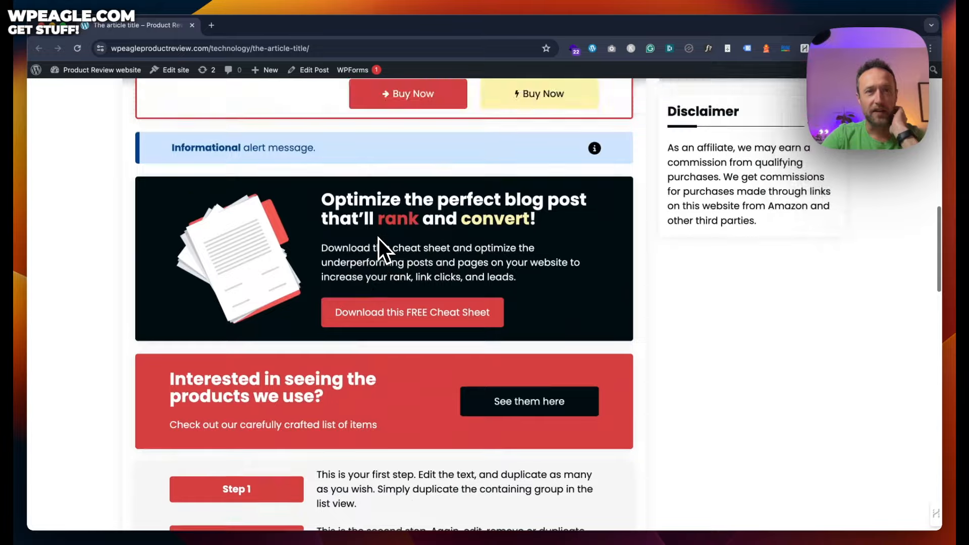
scroll(459, 215, "up", 5)
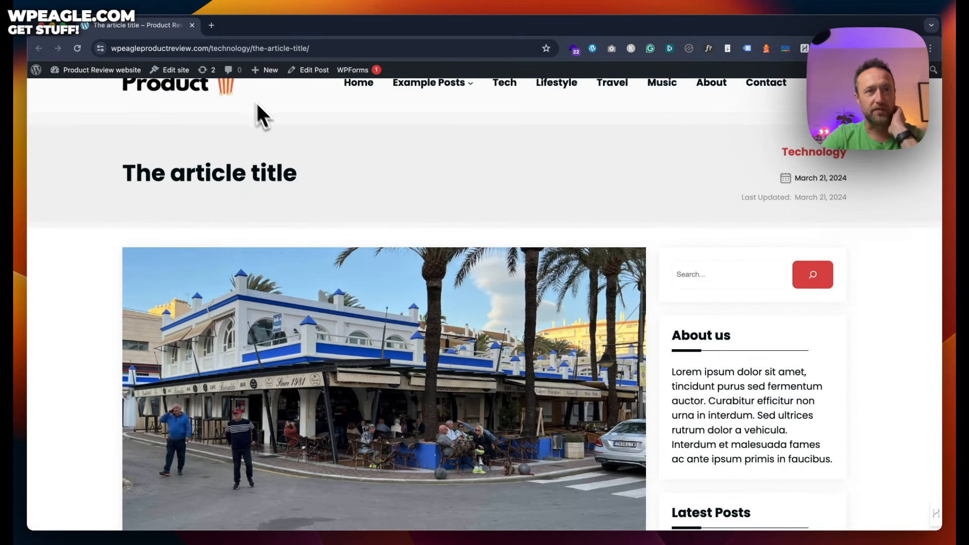
left_click(318, 76)
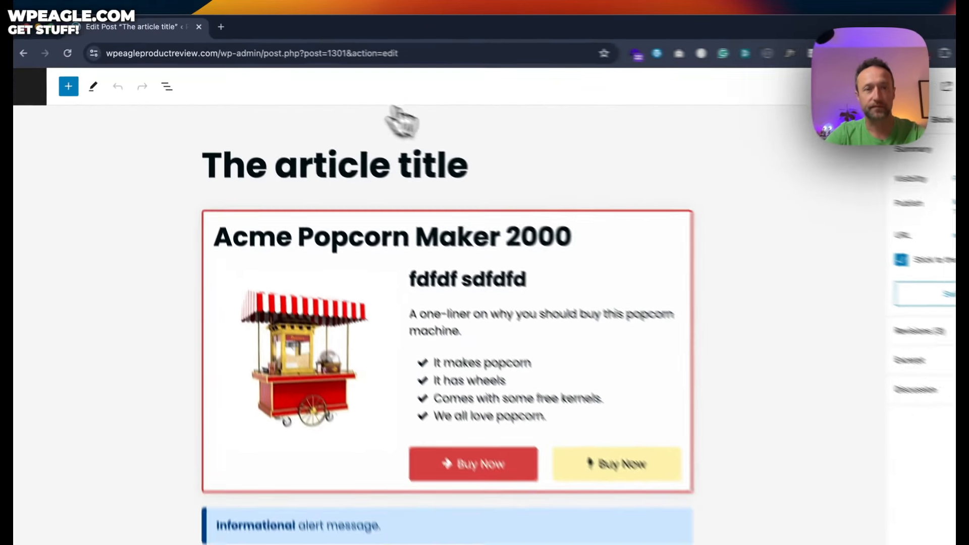
Step: Give the dark cheat-sheet call-to-action block the Error Text #721C24 dark red background
scroll(426, 129, "down", 3)
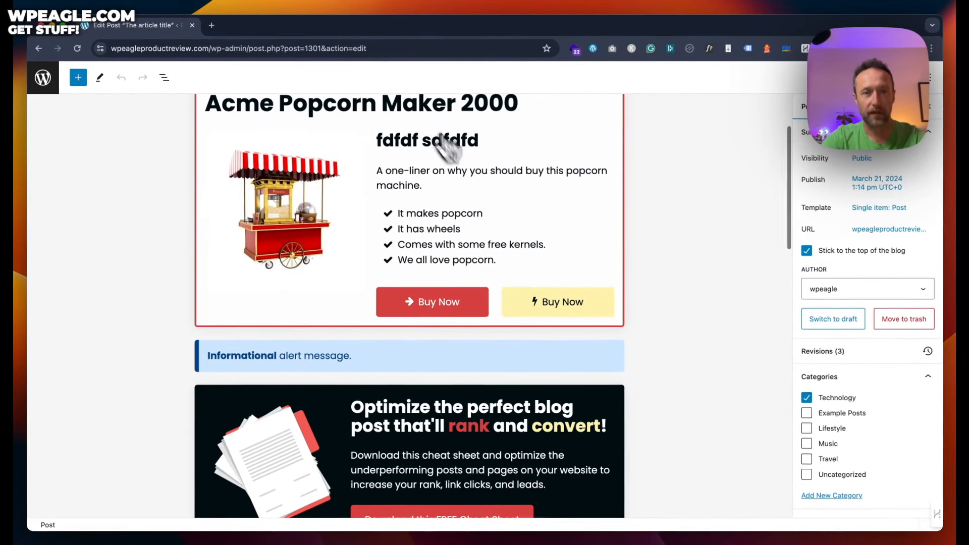
left_click(346, 400)
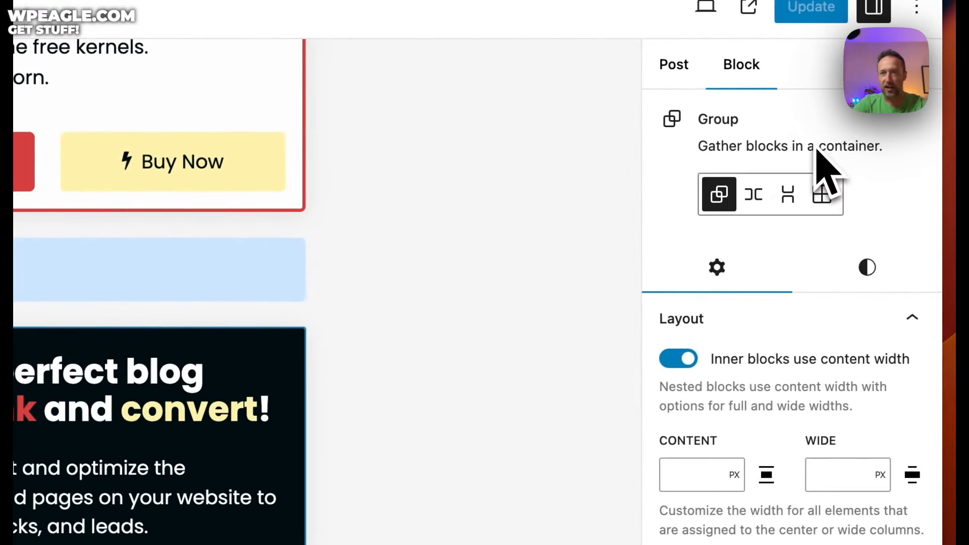
left_click(866, 269)
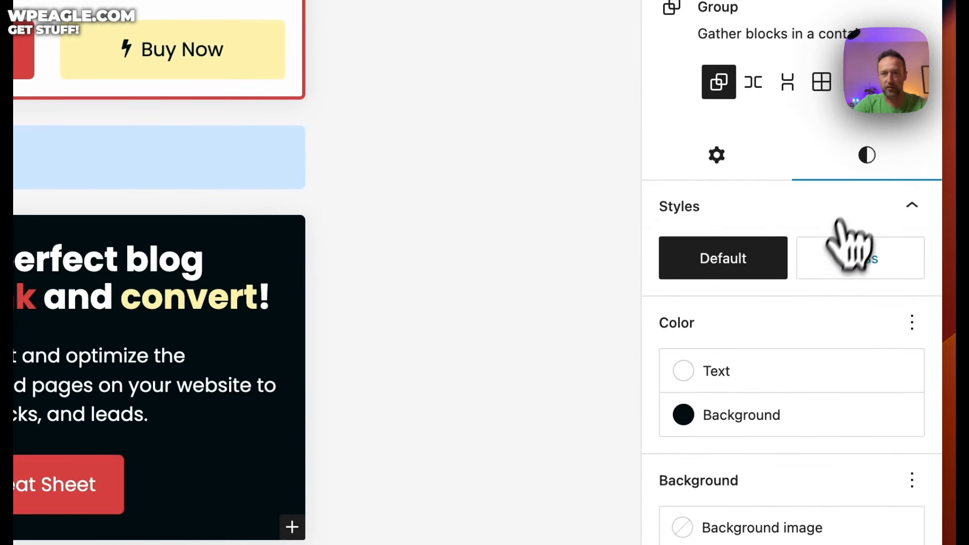
scroll(848, 247, "down", 5)
left_click(800, 122)
left_click(419, 364)
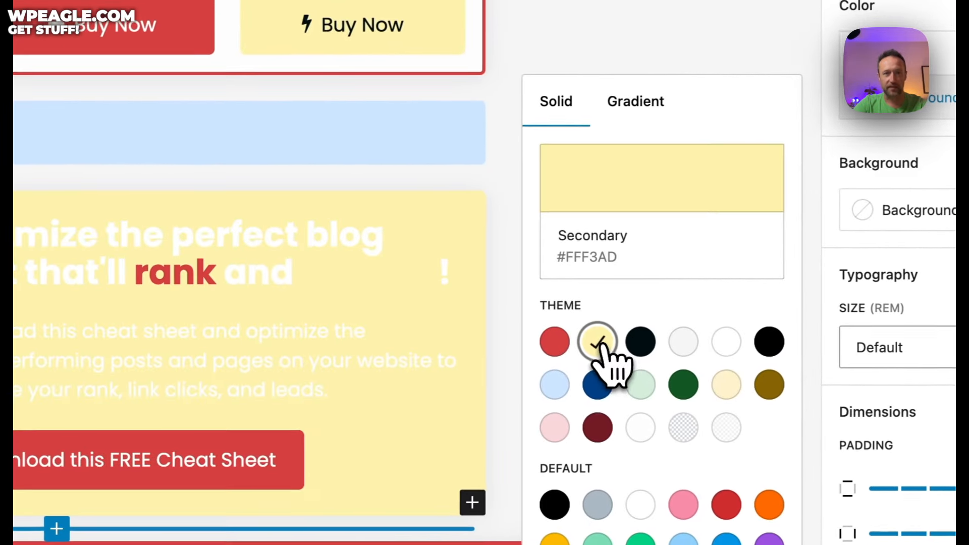
left_click(605, 428)
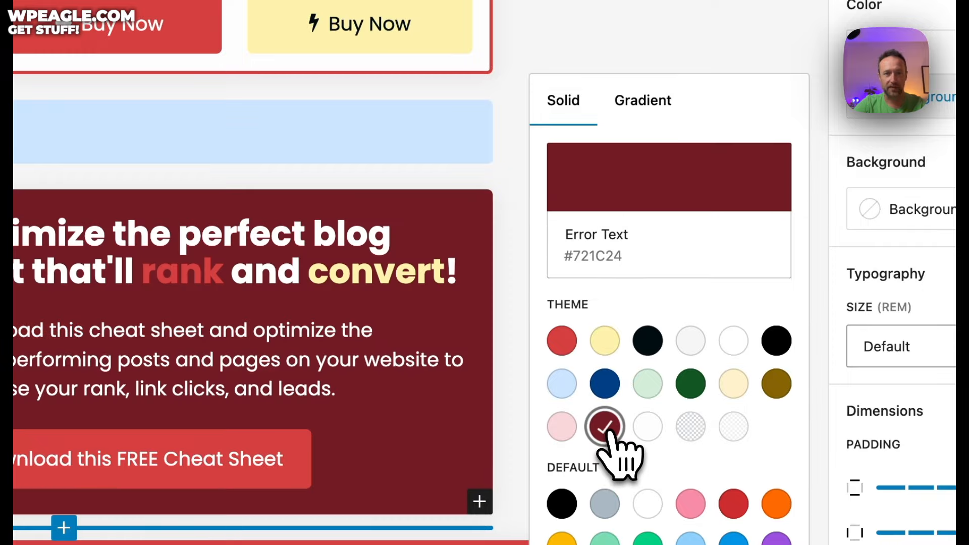
Step: Set the cheat sheet download button's background to Info Text #004085 dark blue
scroll(434, 260, "down", 6)
left_click(290, 134)
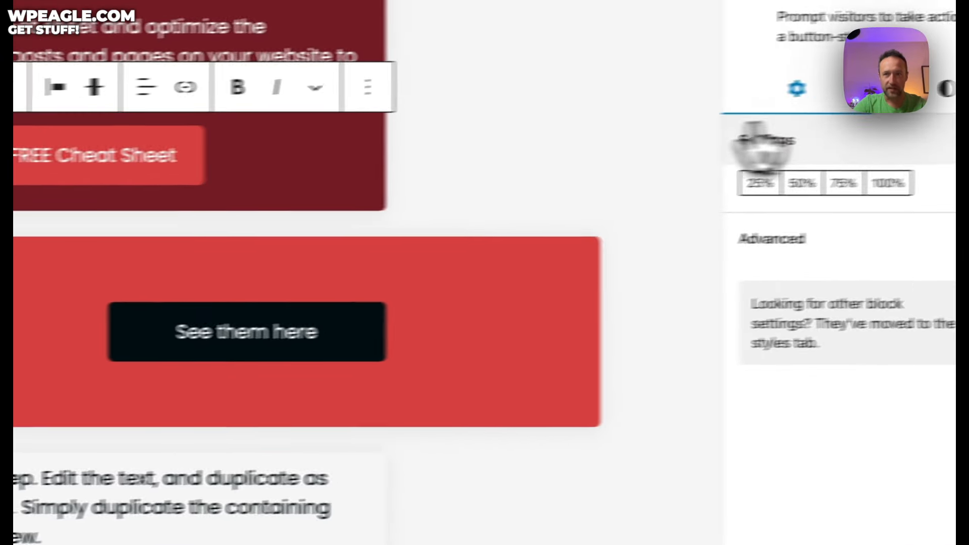
left_click(872, 101)
scroll(823, 243, "down", 7)
scroll(813, 258, "down", 2)
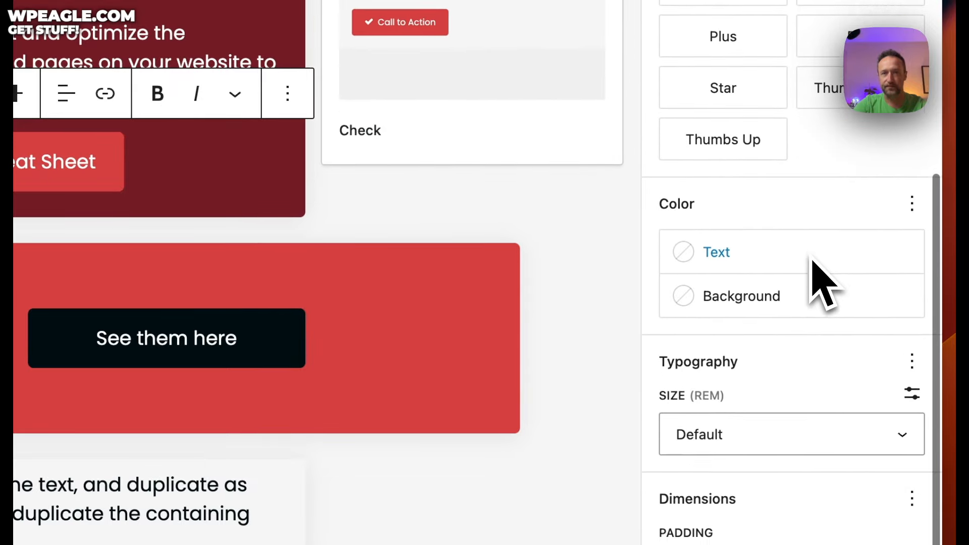
left_click(813, 262)
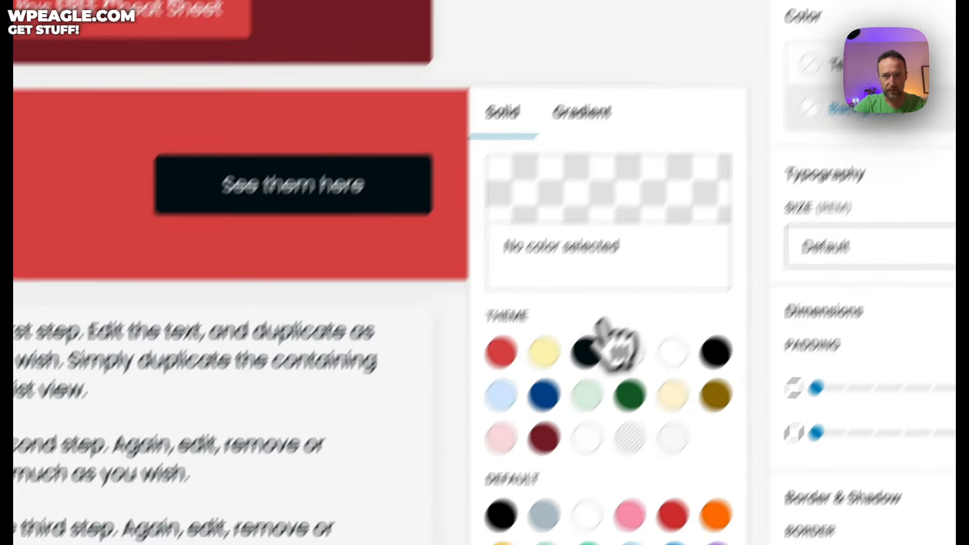
left_click(413, 505)
left_click(614, 309)
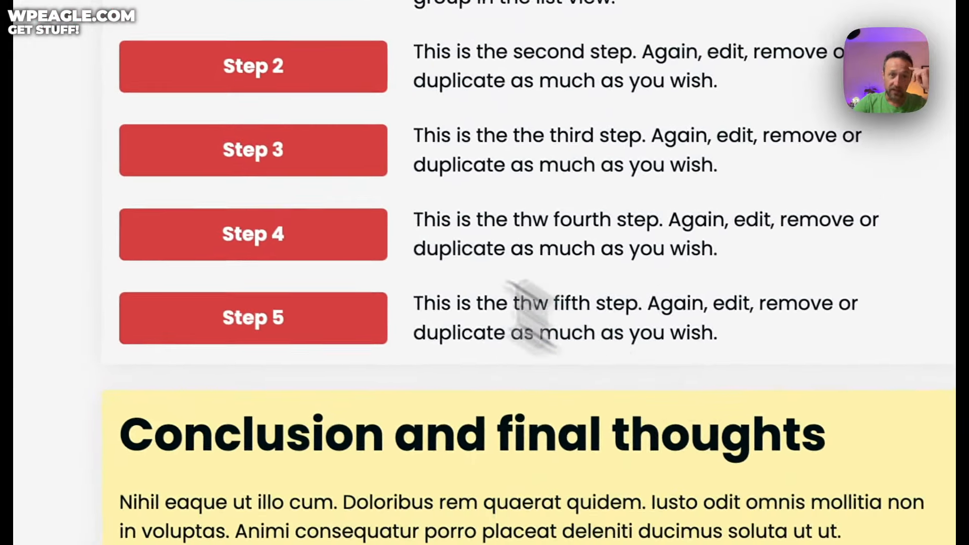
Step: Select the Step 3 button and show the List View outline of all blocks
left_click(335, 167)
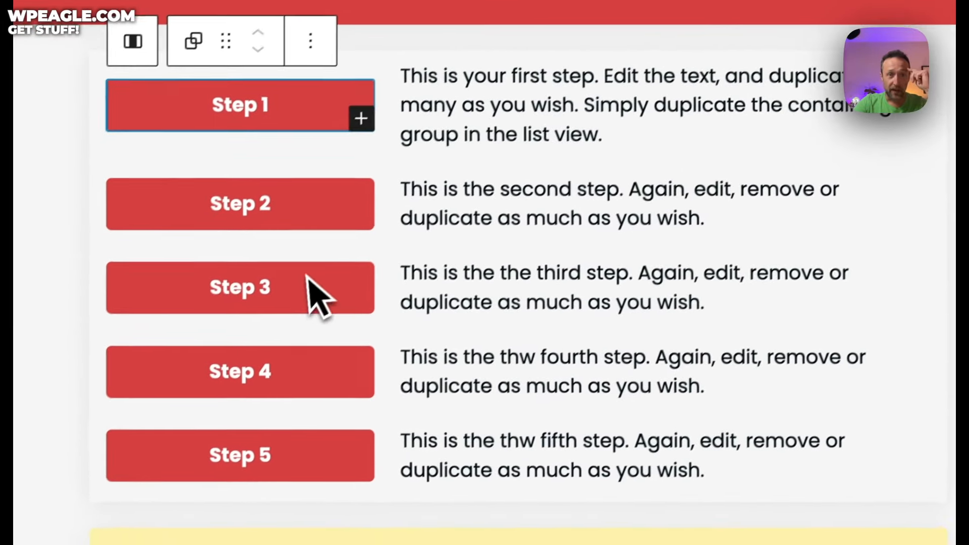
left_click(320, 142)
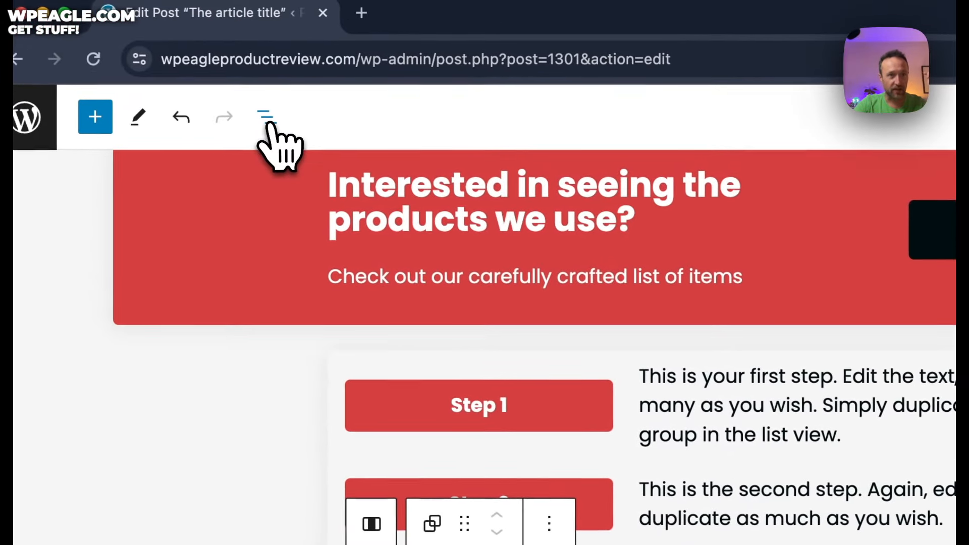
left_click(267, 119)
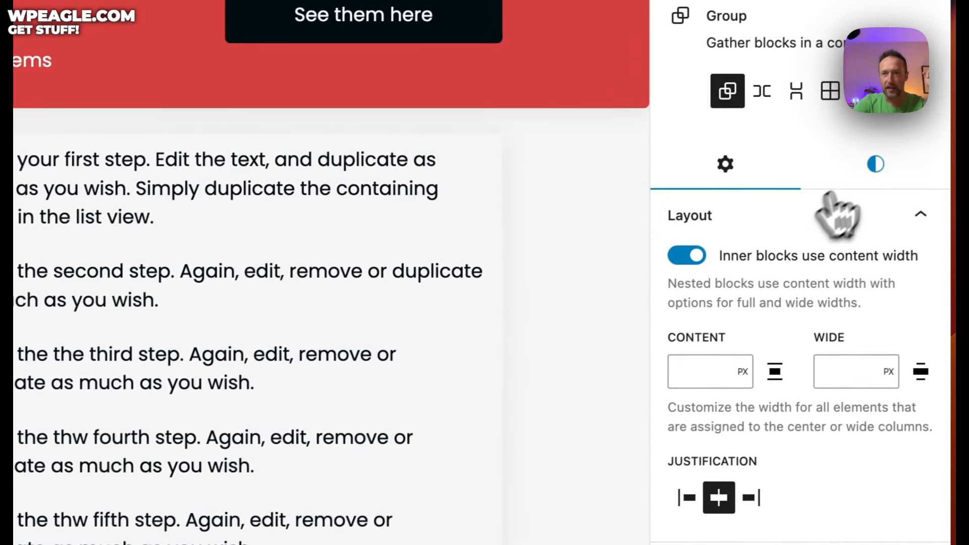
Step: Make the Step 3 button pale cyan blue and the conclusion section vivid green cyan
left_click(839, 211)
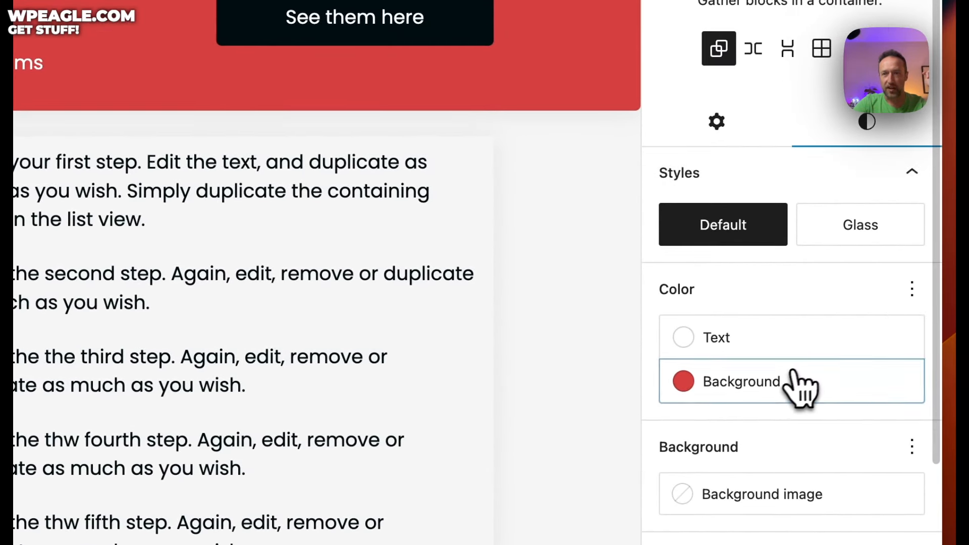
left_click(520, 341)
left_click(104, 361)
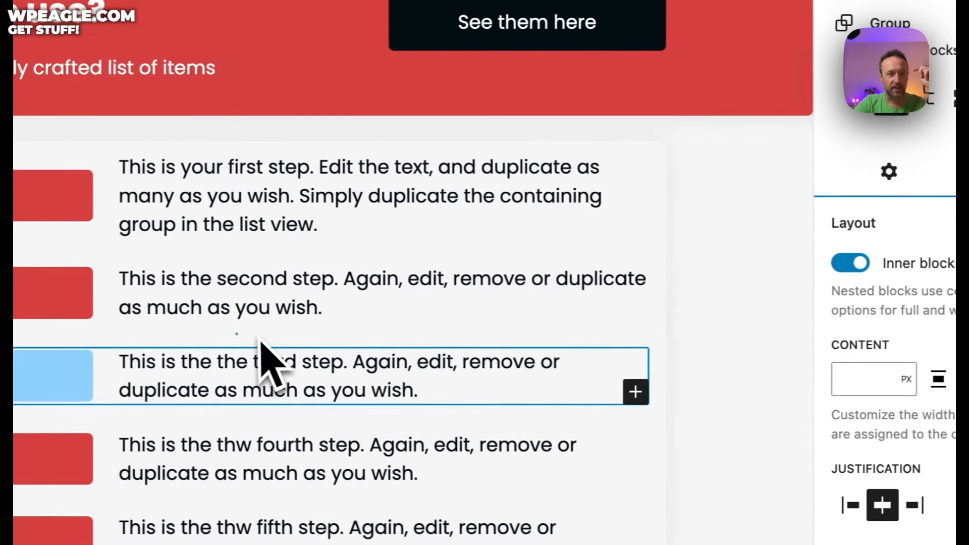
scroll(580, 285, "down", 5)
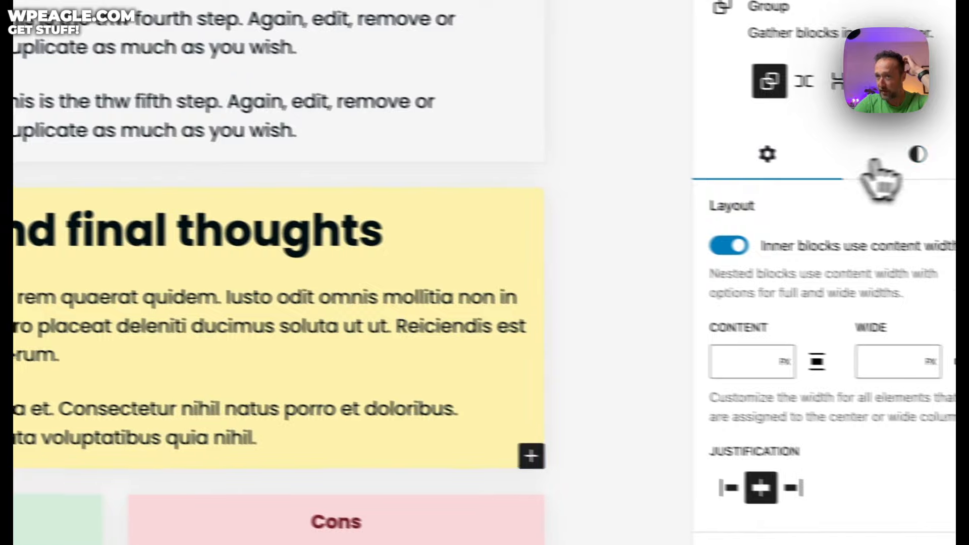
left_click(867, 154)
left_click(740, 401)
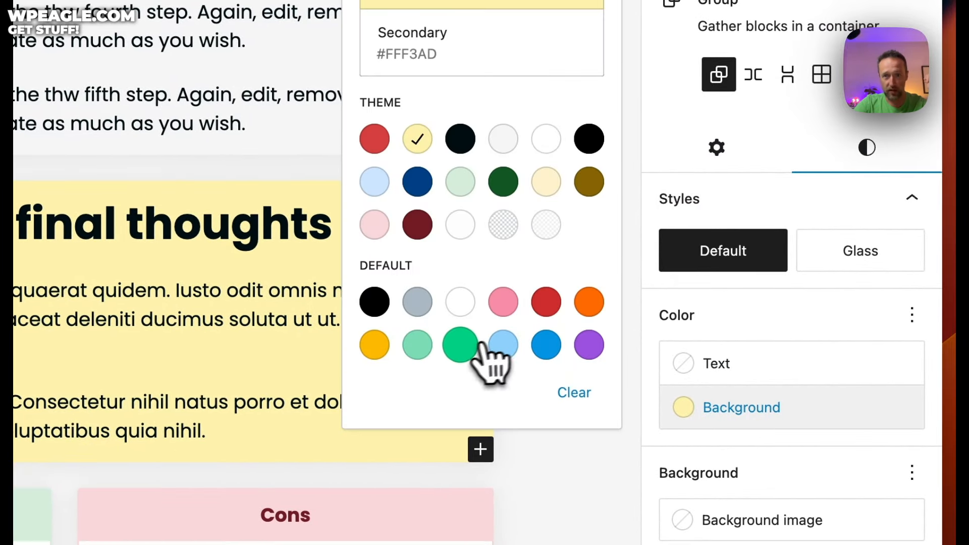
left_click(460, 345)
left_click(259, 233)
Step: Mark the post as sticky to the top of the blog and update it
scroll(303, 233, "up", 5)
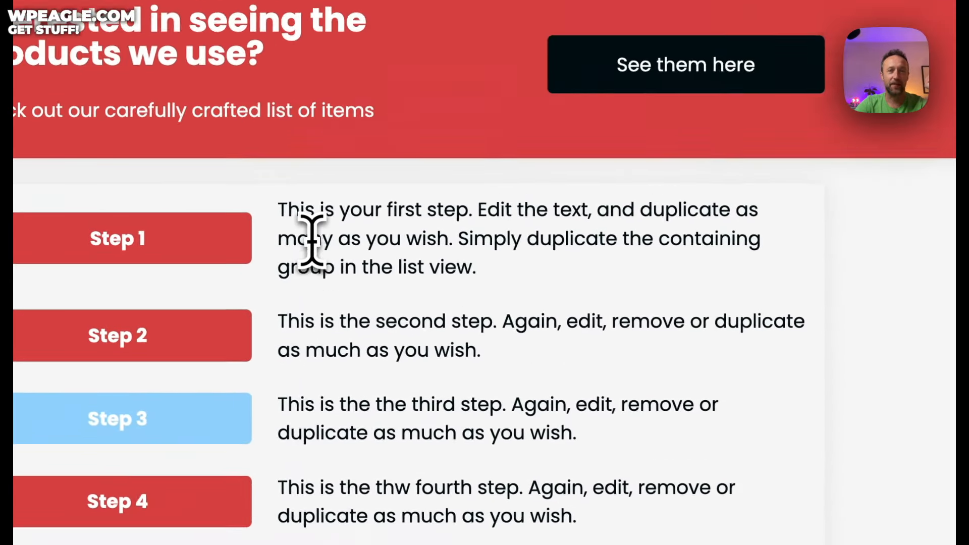
scroll(311, 240, "up", 10)
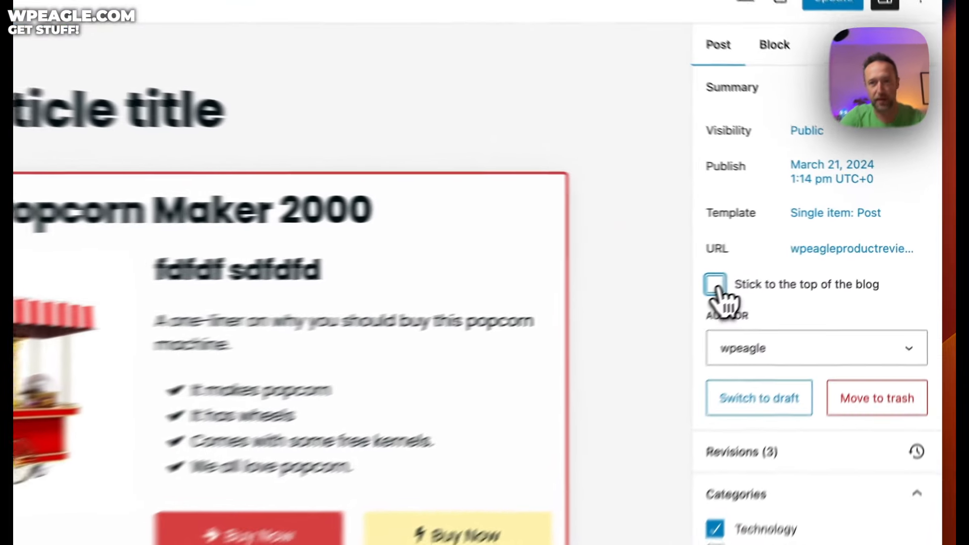
left_click(806, 250)
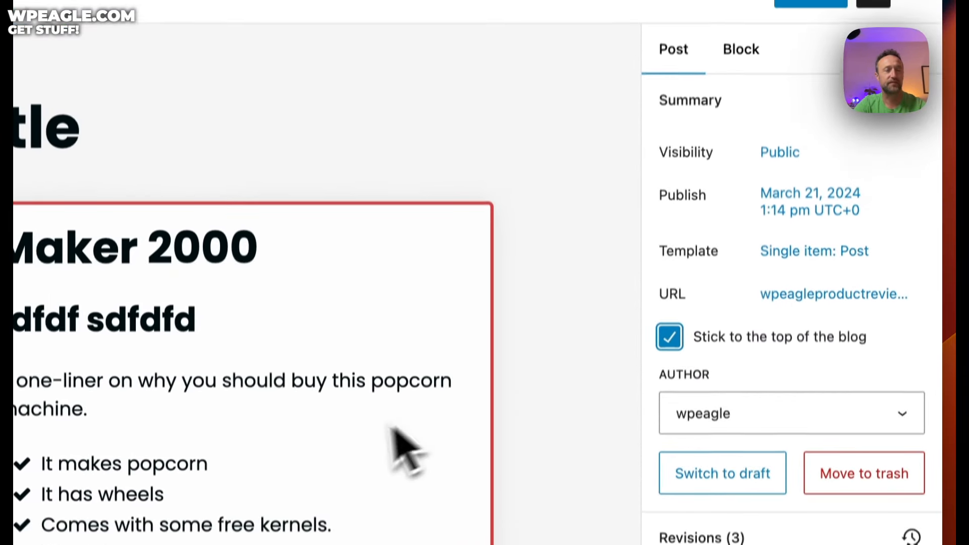
left_click(825, 145)
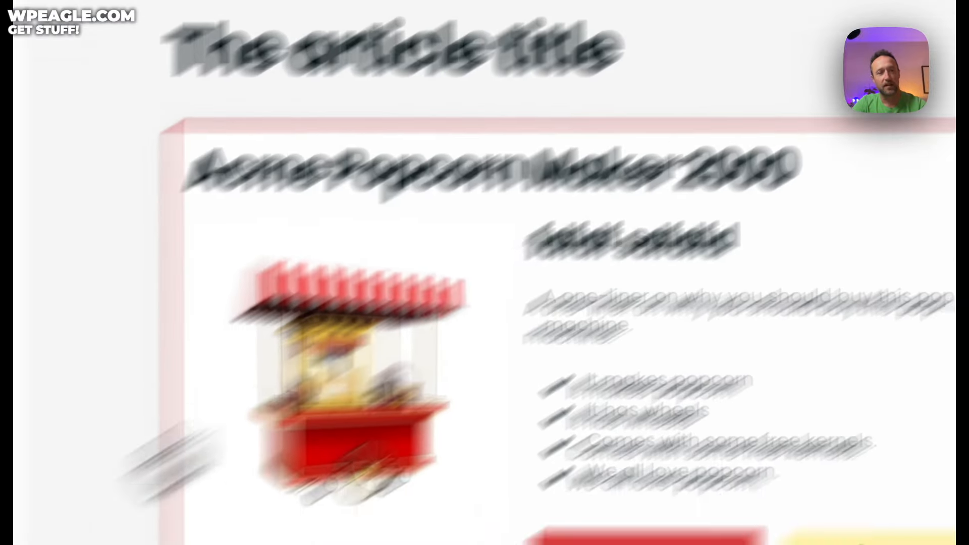